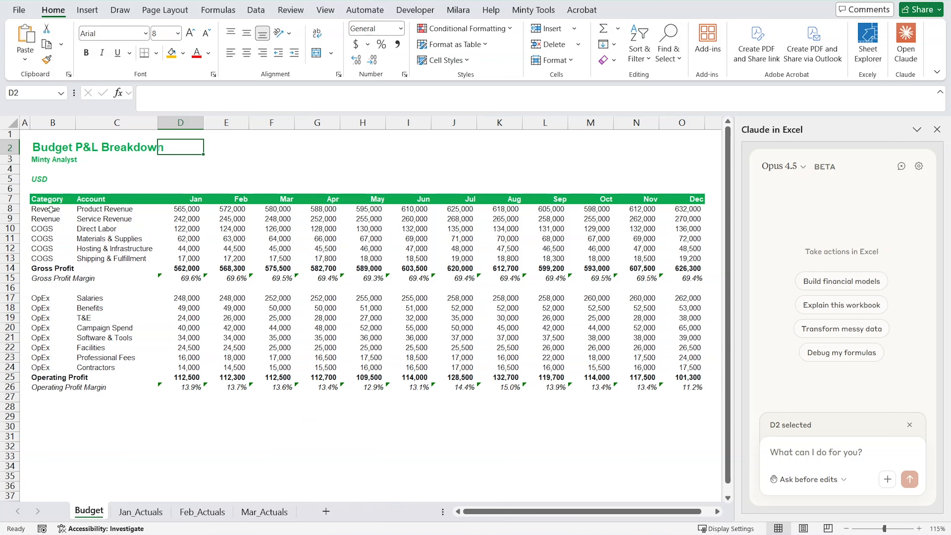
Review the Jan_Actuals, Feb_Actuals and Mar_Actuals sheets, then return to the Budget sheet.
click(146, 513)
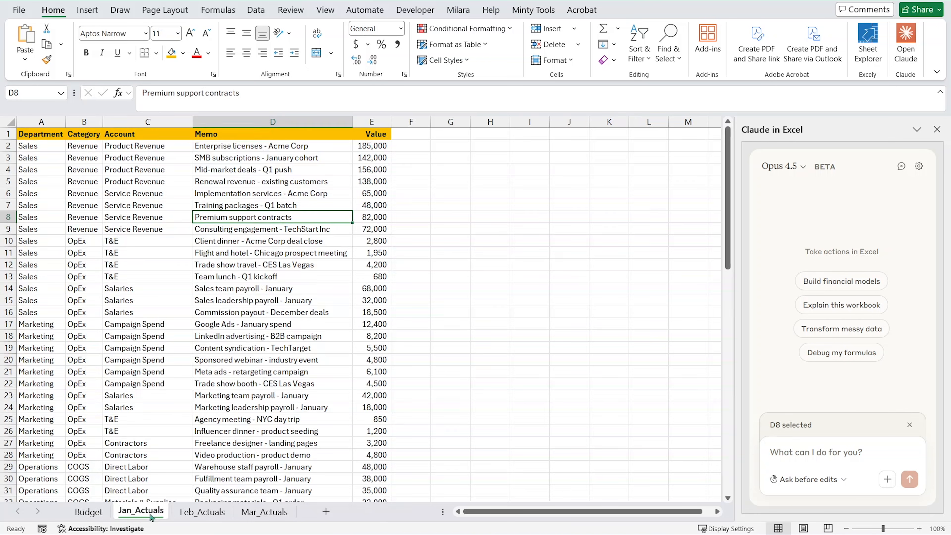
click(204, 514)
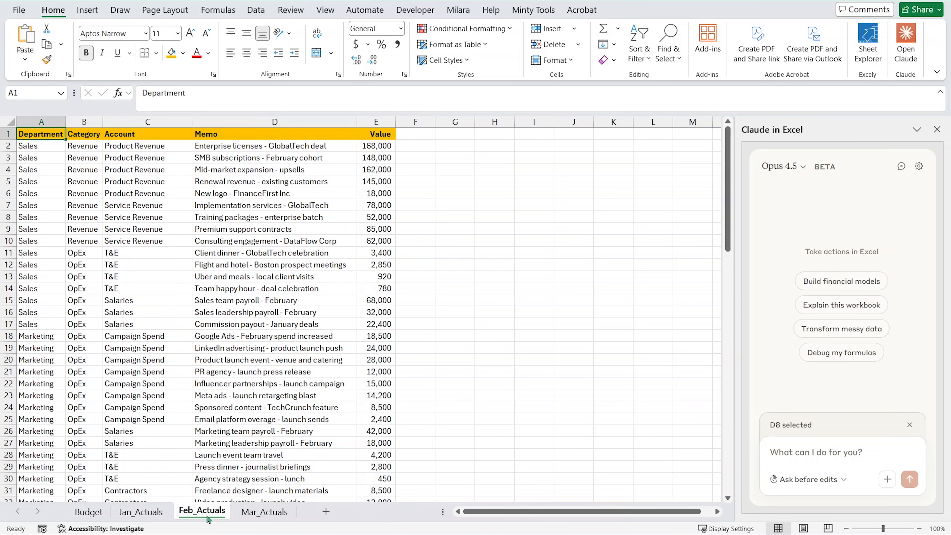
click(259, 512)
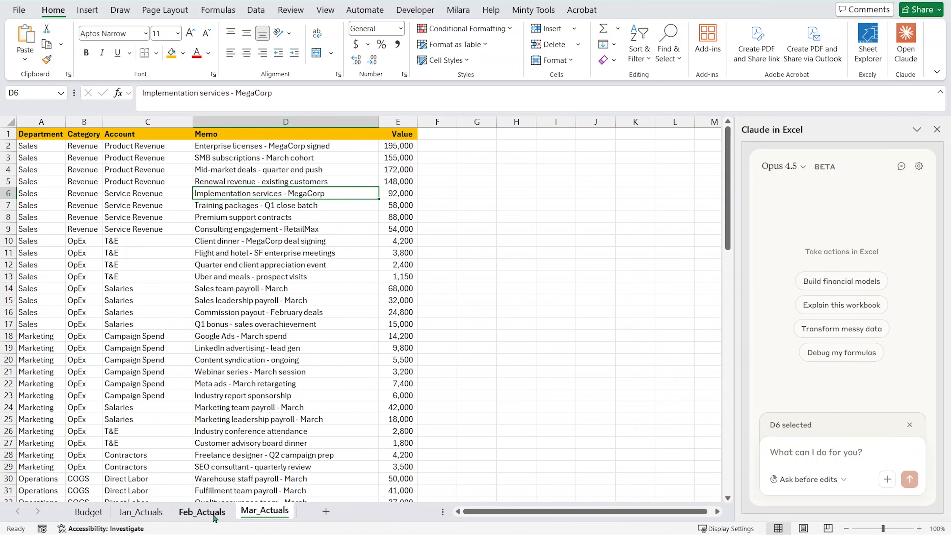
click(90, 511)
Write the Claude prompt "I want you to build an Actuals vs. Budget dashboard for Q1. Make it monthly and for the entire quarter.".
click(801, 454)
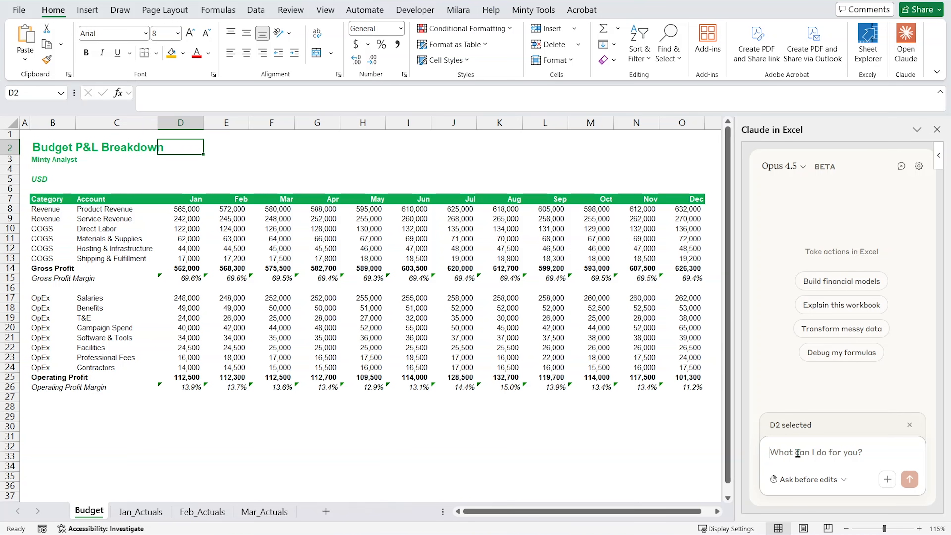
text(I want you to build an Actuals)
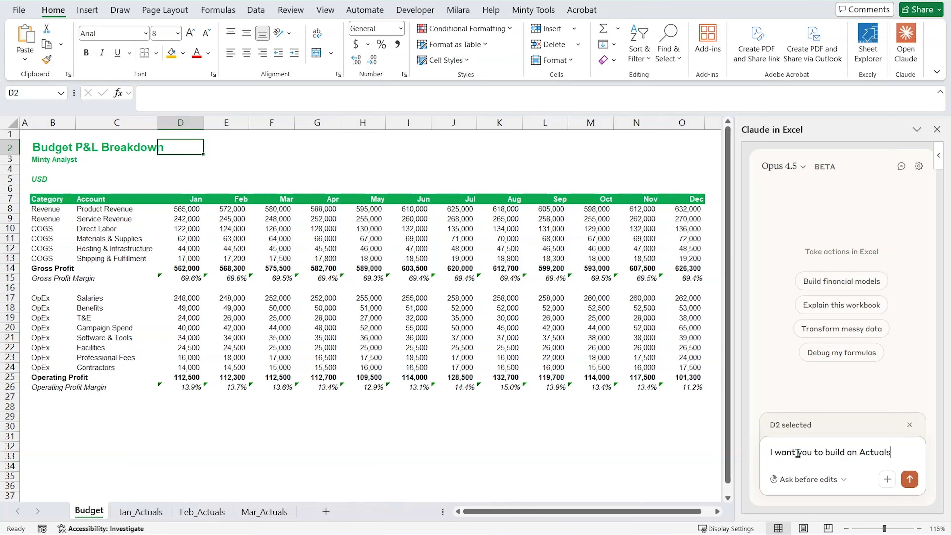
text(Budget dashboard.)
key(BackSpace)
text(for Q1)
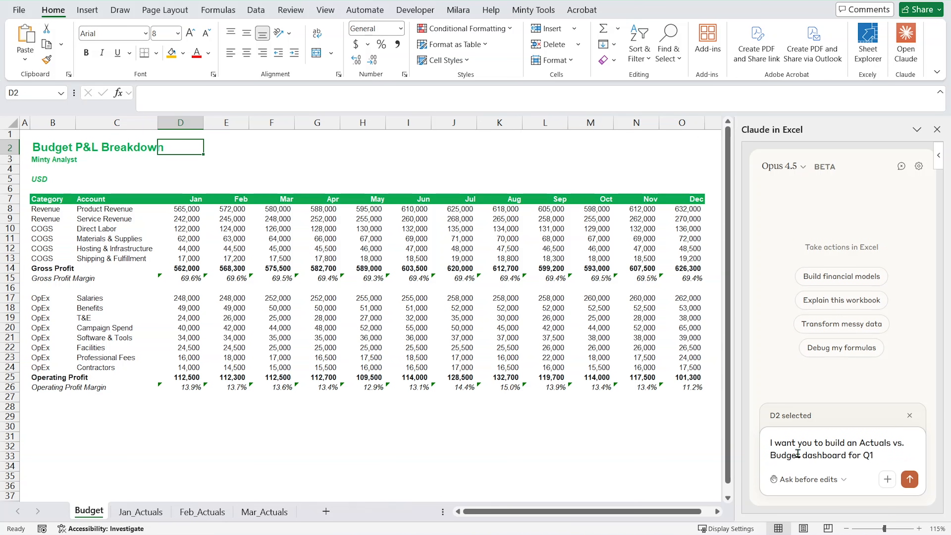
text(. Make it monthly and for the entire quarter. Add some narra)
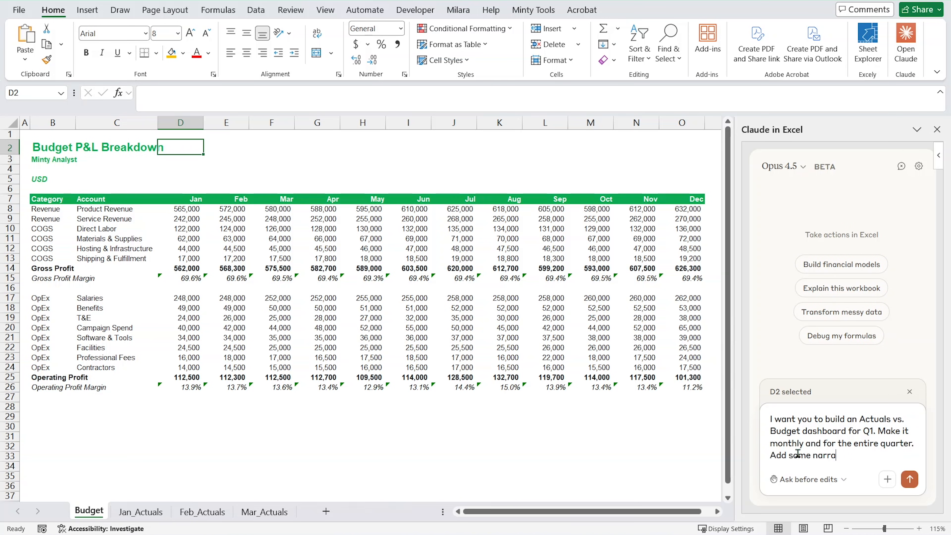
text(tive notes where)
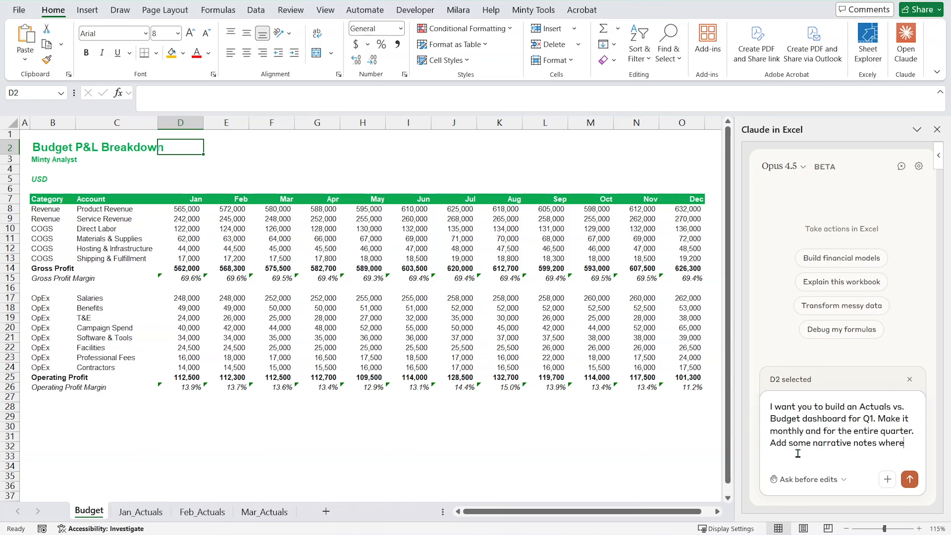
text( it is obvious what happened or you can i)
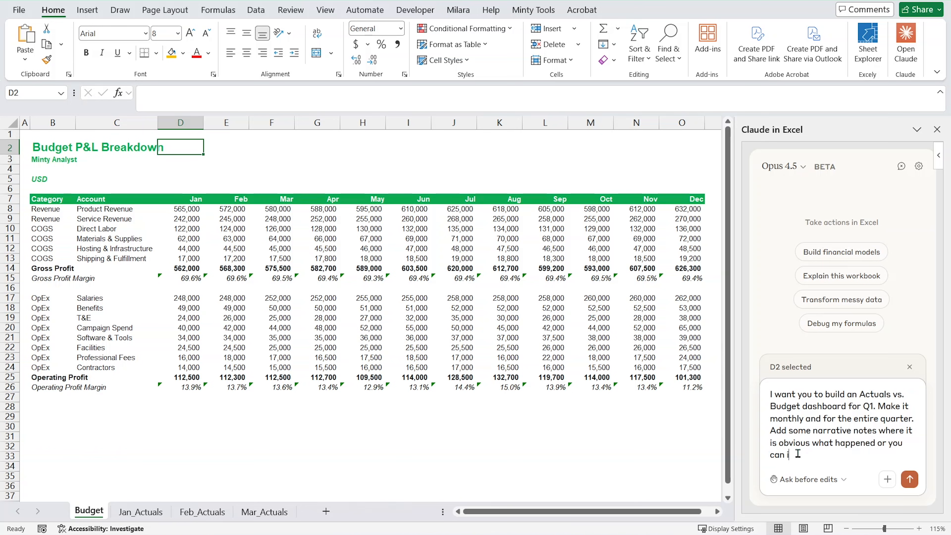
Complete the prompt with "Add some narrative notes where it is obvious what happened or you can infer from the detailed monthly data.".
key(BackSpace)
key(BackSpace)
text(th)
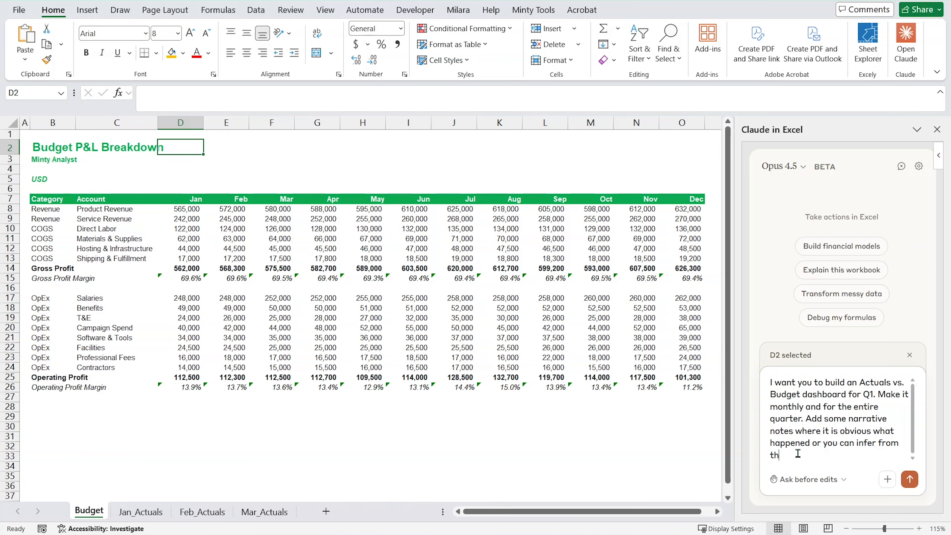
text(e detailed monthly data.)
Set Claude's edit mode to Accept all edits and submit the dashboard prompt from the Budget sheet.
click(813, 481)
click(816, 456)
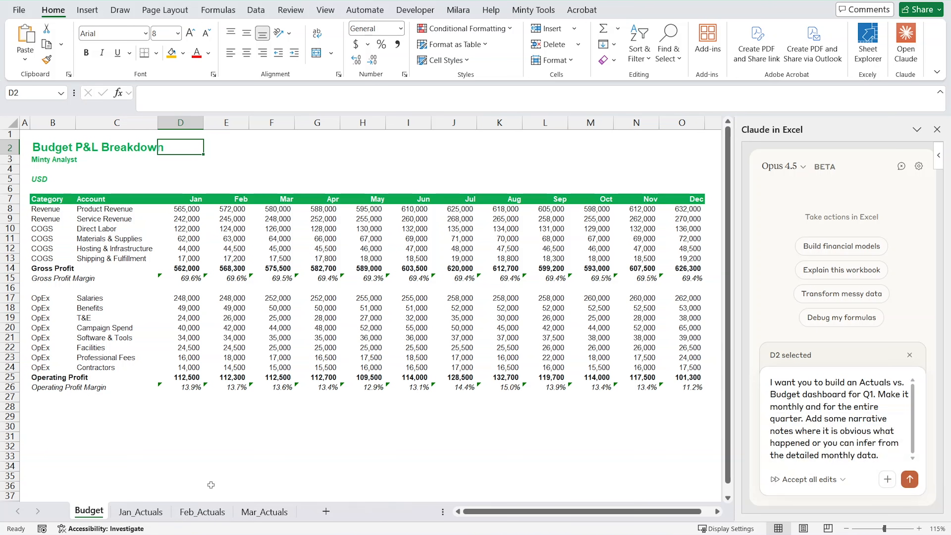
click(140, 512)
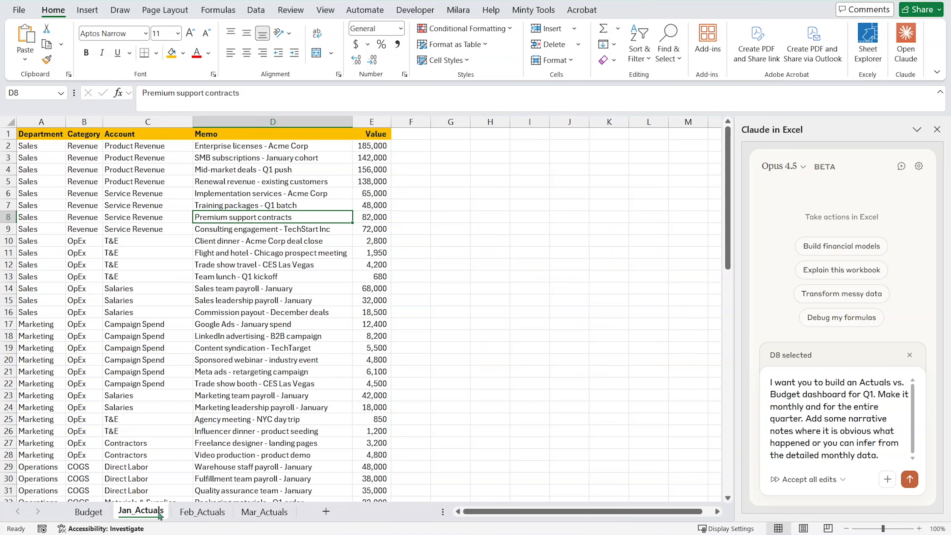
click(76, 513)
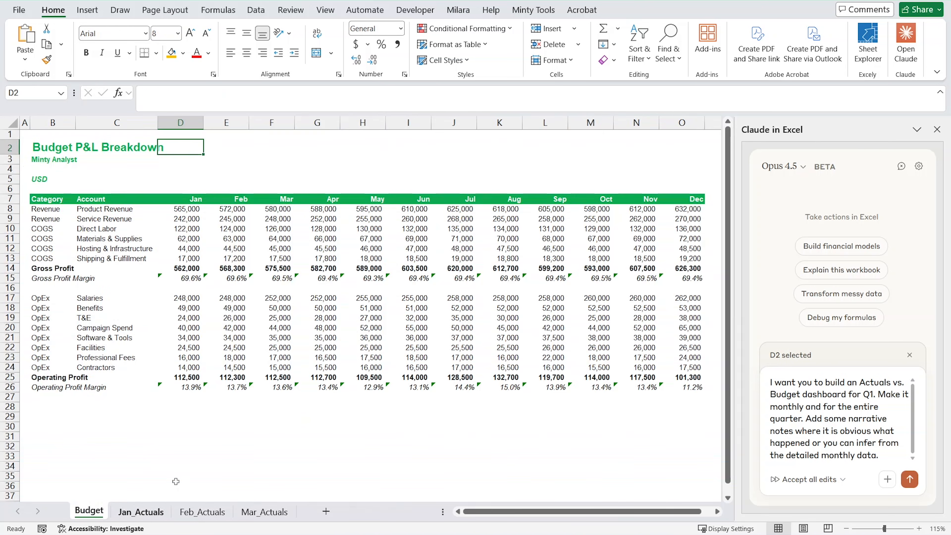
click(910, 481)
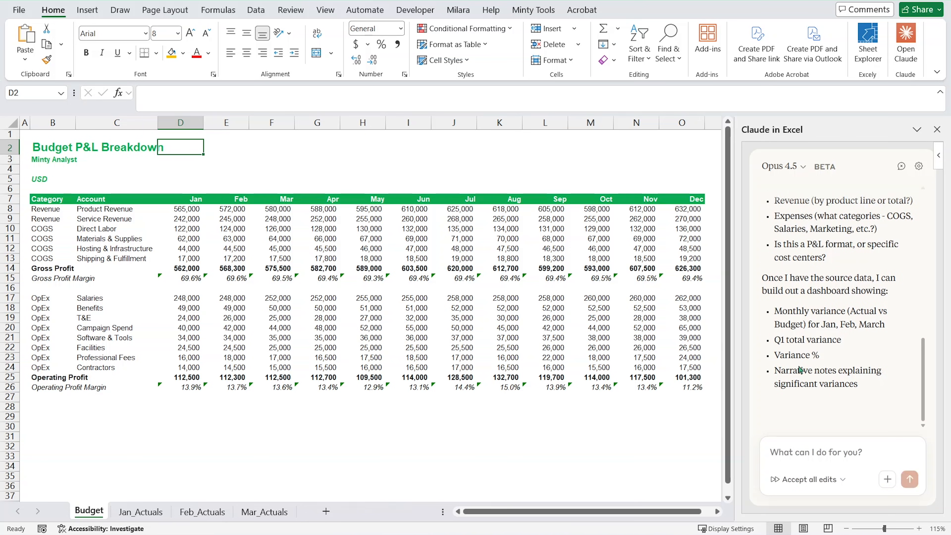
Read Claude's full reply to the dashboard request, including the data it asks for.
scroll(814, 356, up, 10)
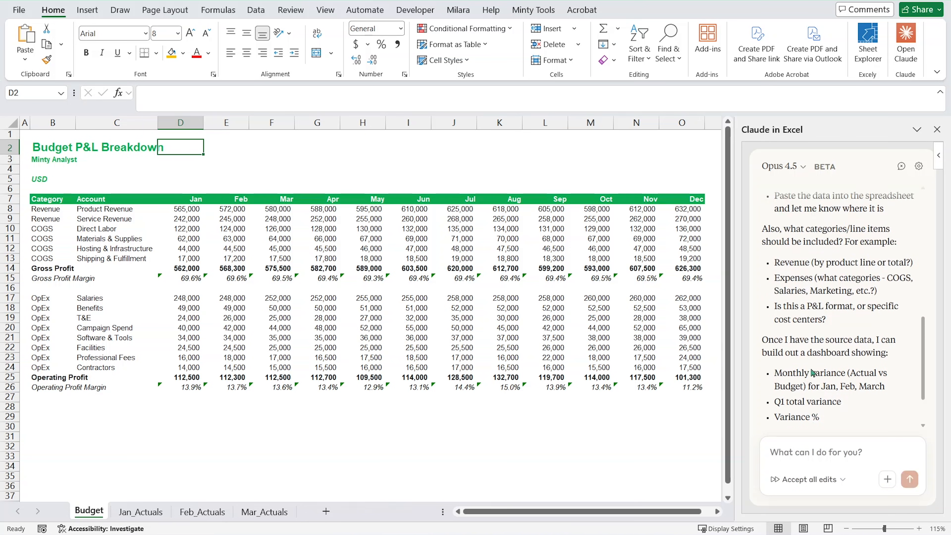
scroll(813, 372, up, 3)
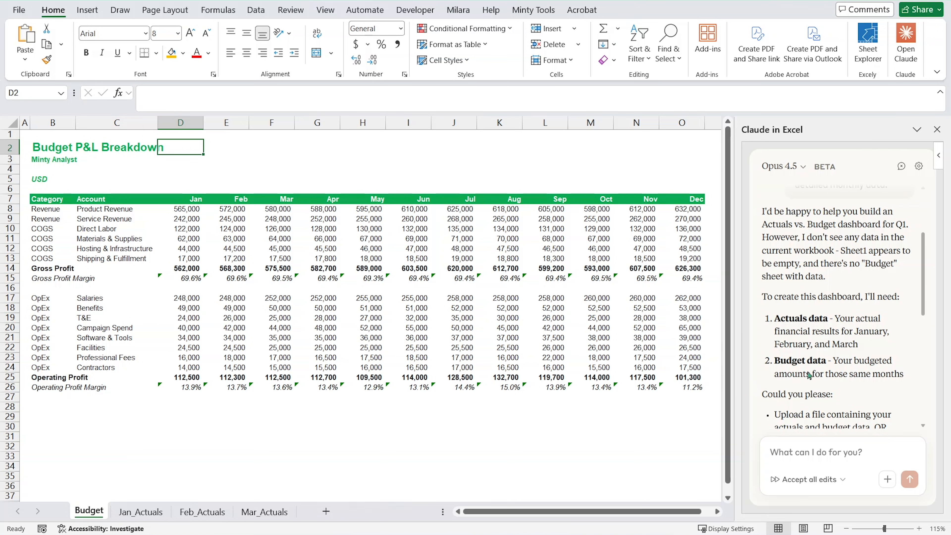
scroll(809, 374, up, 3)
scroll(810, 371, down, 2)
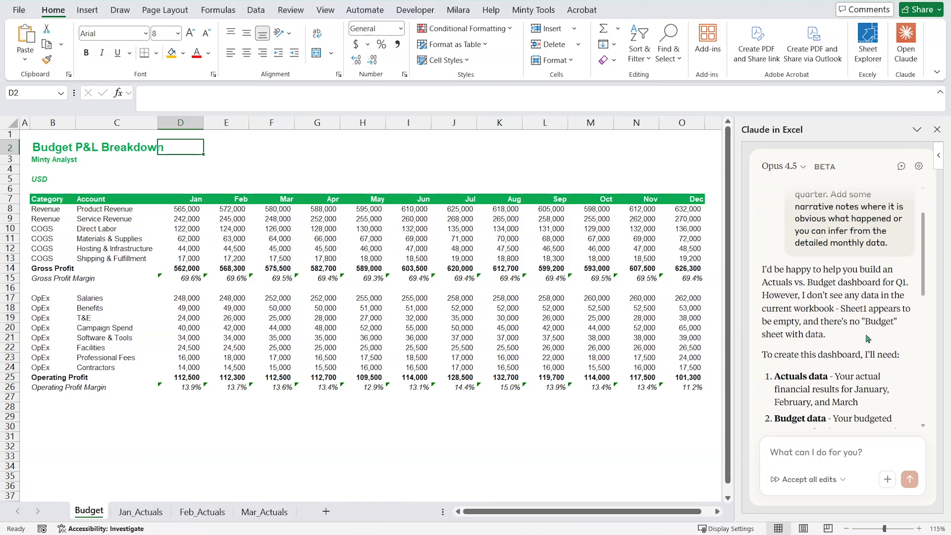
scroll(862, 353, down, 2)
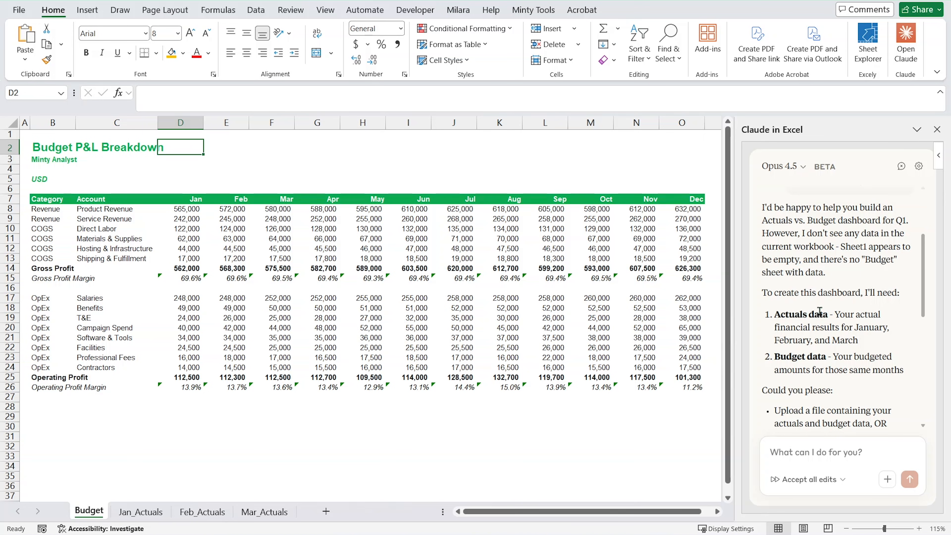
click(646, 297)
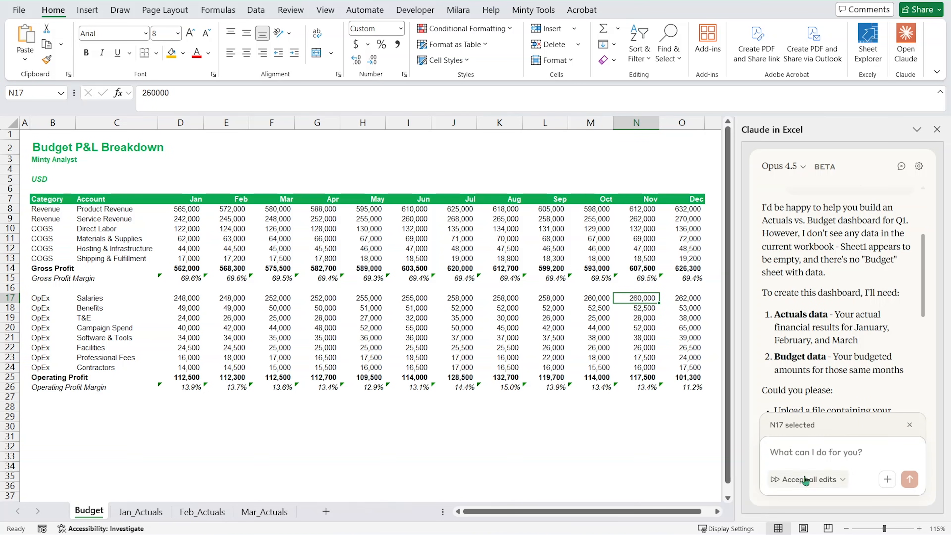
click(800, 450)
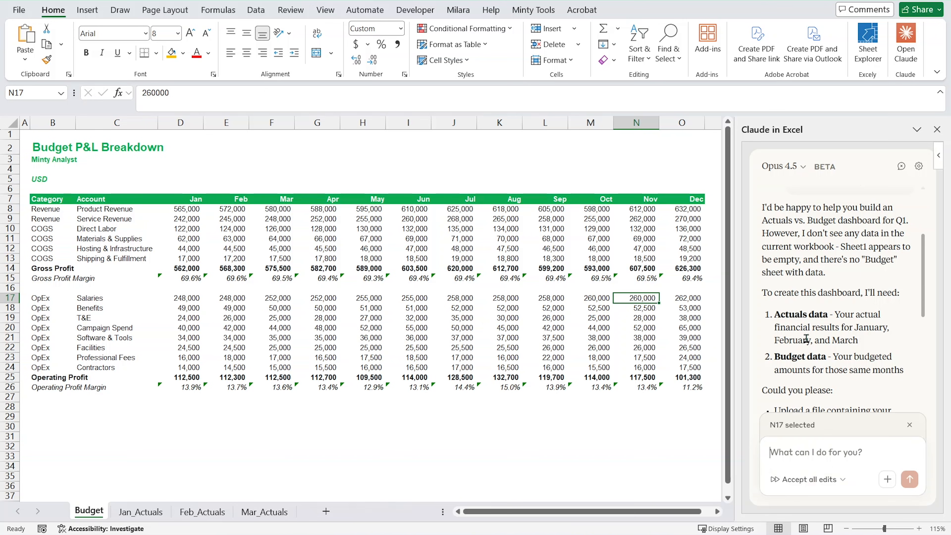
Copy the original dashboard prompt from the conversation and resubmit it in a cleared chat.
scroll(815, 341, up, 3)
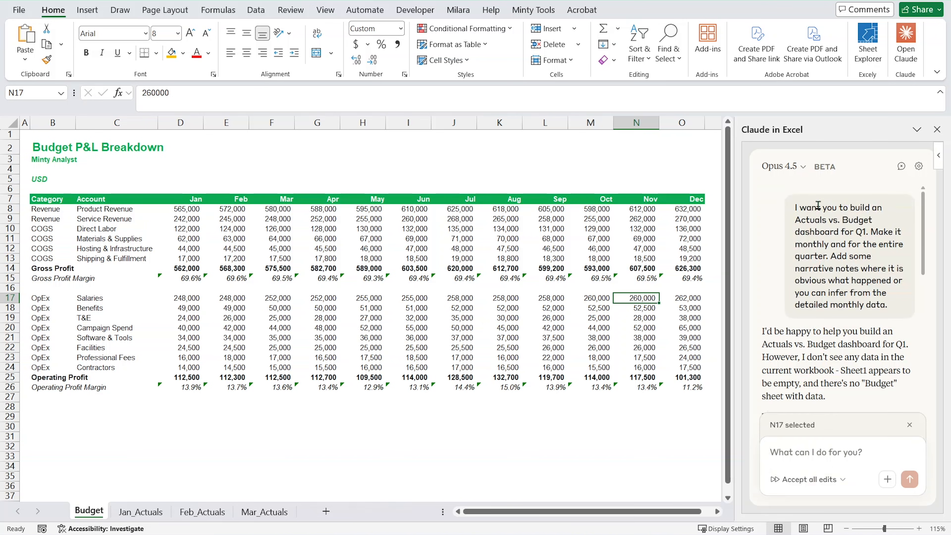
drag(795, 210, 897, 314)
key(ctrl+c)
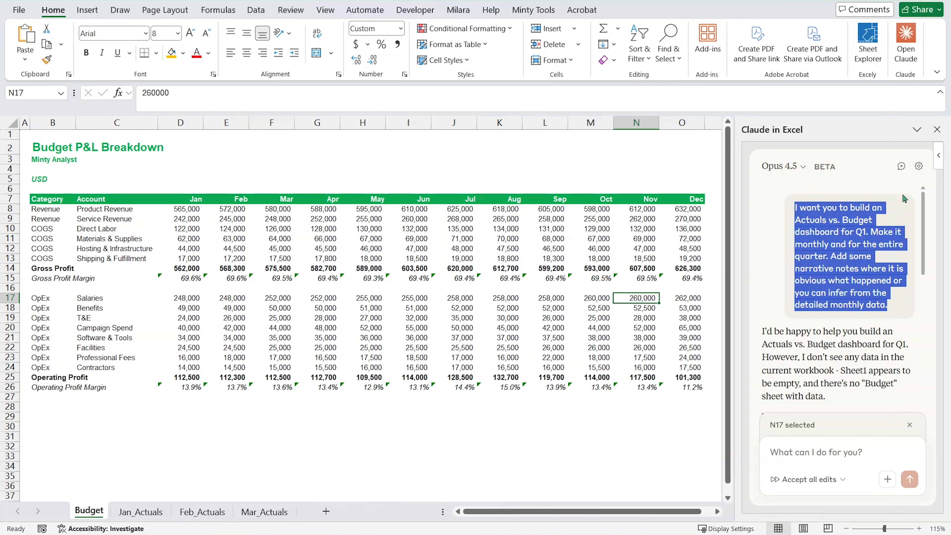
click(901, 166)
click(877, 368)
click(814, 451)
key(ctrl+v)
click(909, 479)
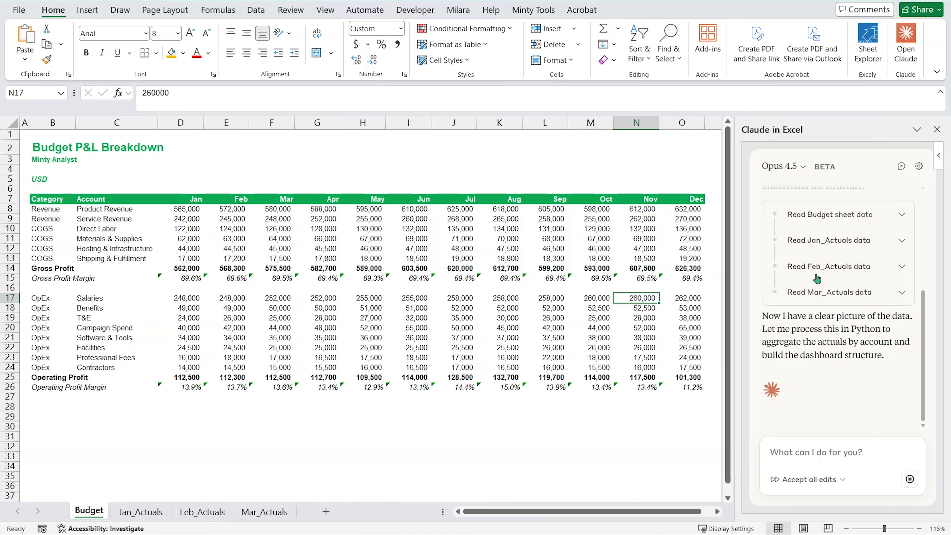
Examine the parameters and result of Claude's "Read Budget sheet data" action, then collapse its details.
click(901, 218)
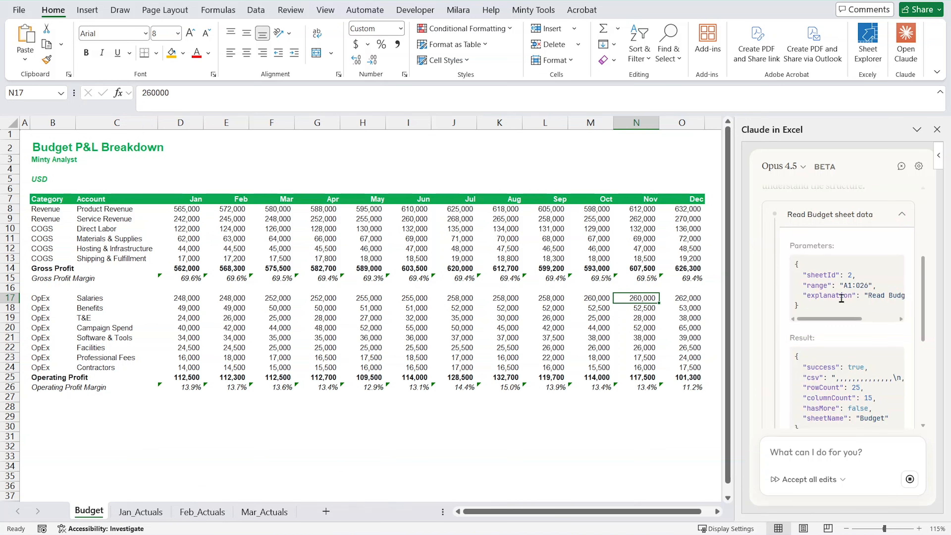
scroll(840, 317, down, 5)
scroll(841, 311, up, 5)
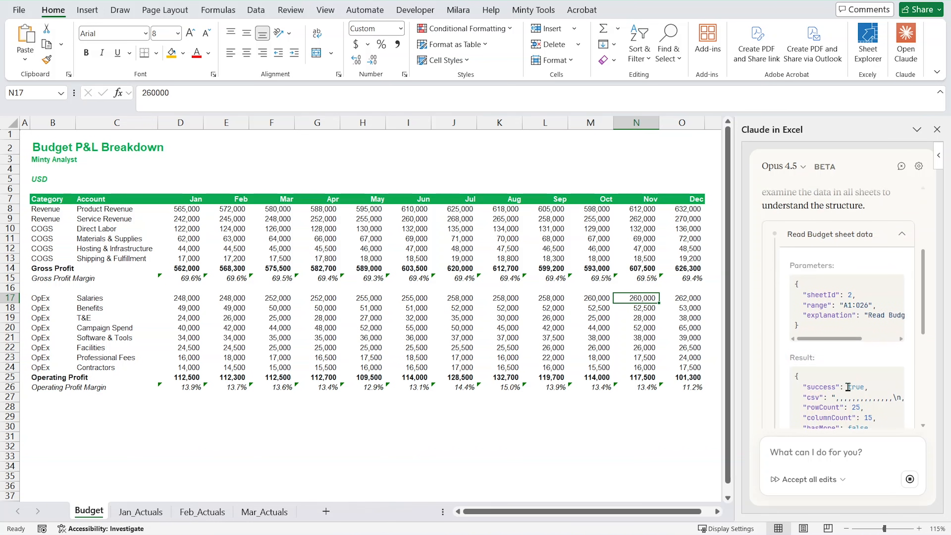
scroll(843, 306, down, 2)
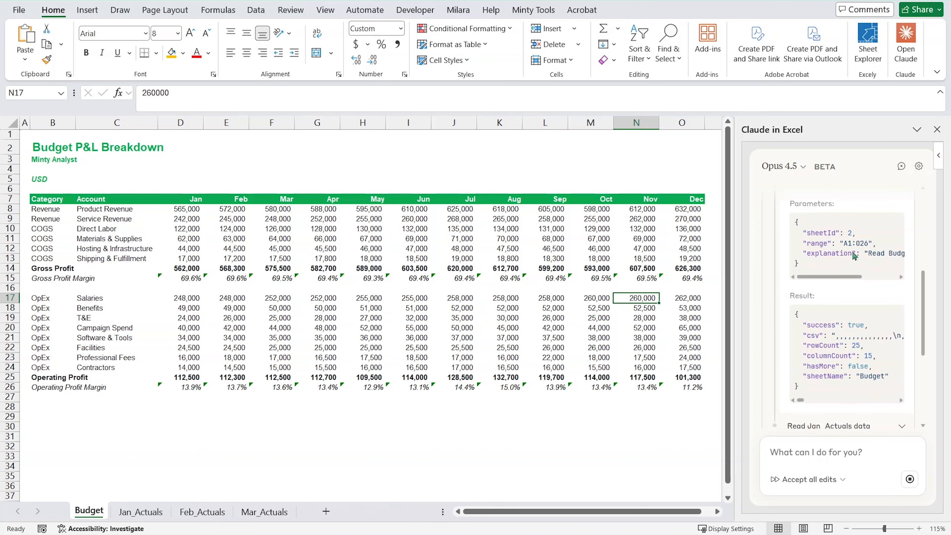
scroll(865, 263, right, 3)
scroll(857, 319, down, 2)
scroll(830, 325, down, 3)
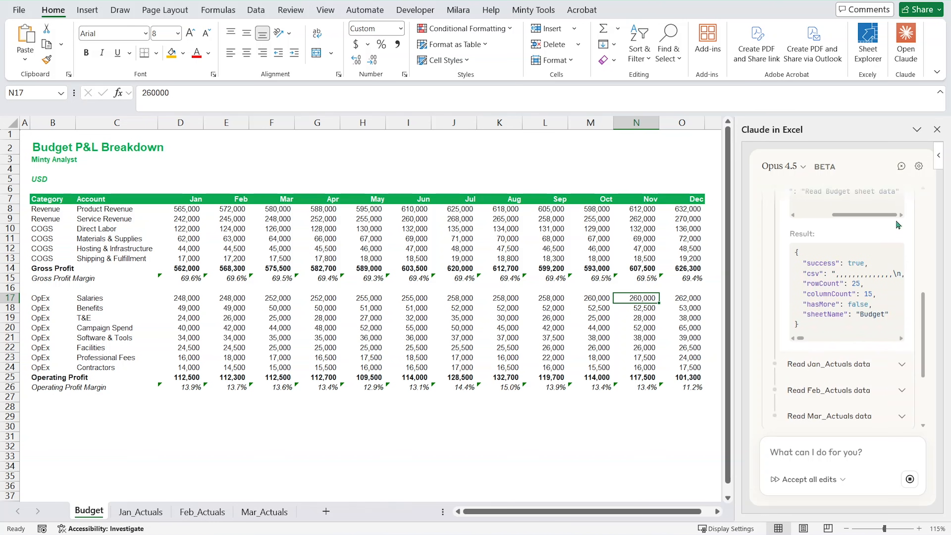
scroll(898, 210, up, 3)
click(903, 235)
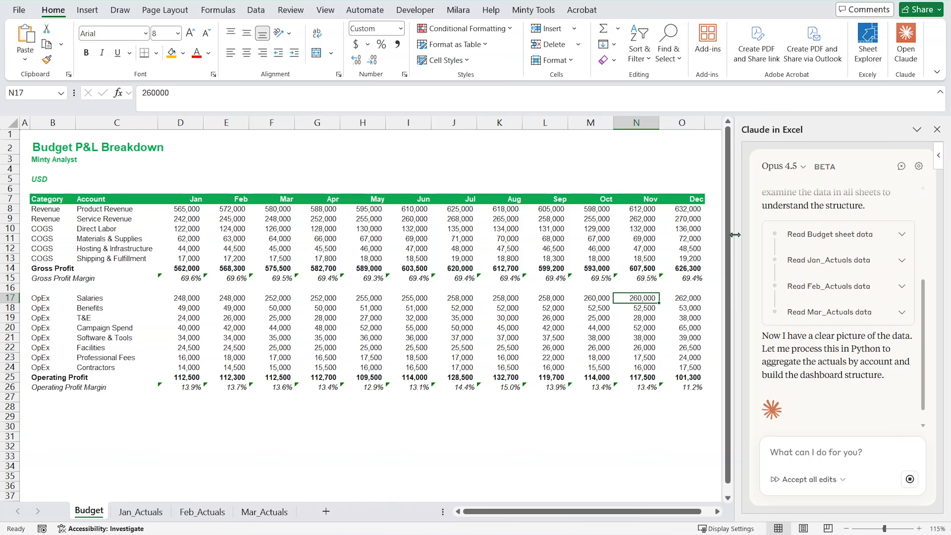
Widen the Claude pane and the sheet tab area, and open the Q1 Dashboard sheet.
drag(736, 234, 688, 234)
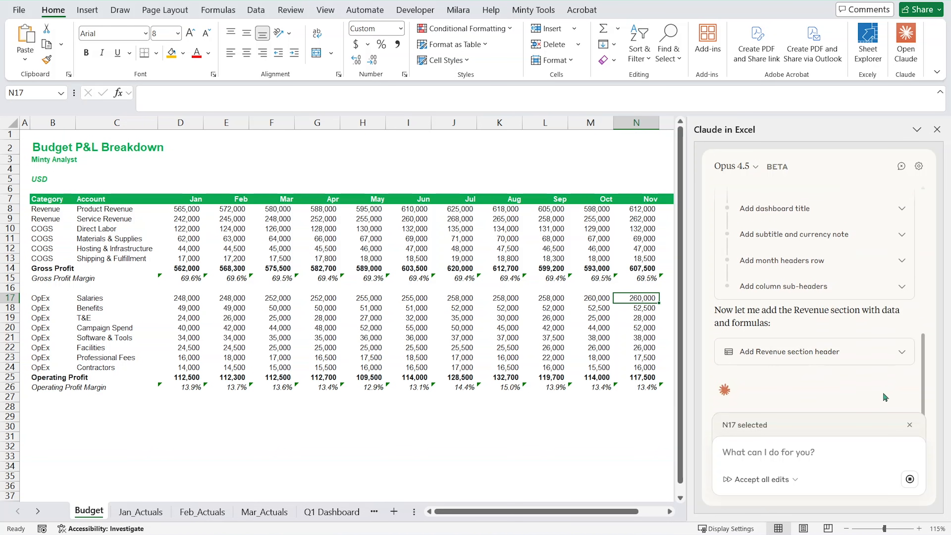
drag(414, 511, 576, 502)
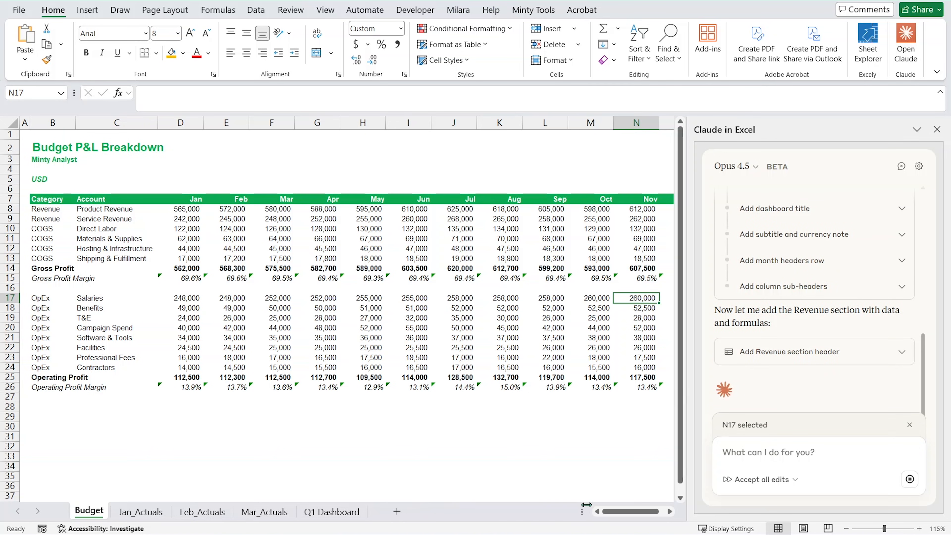
click(332, 512)
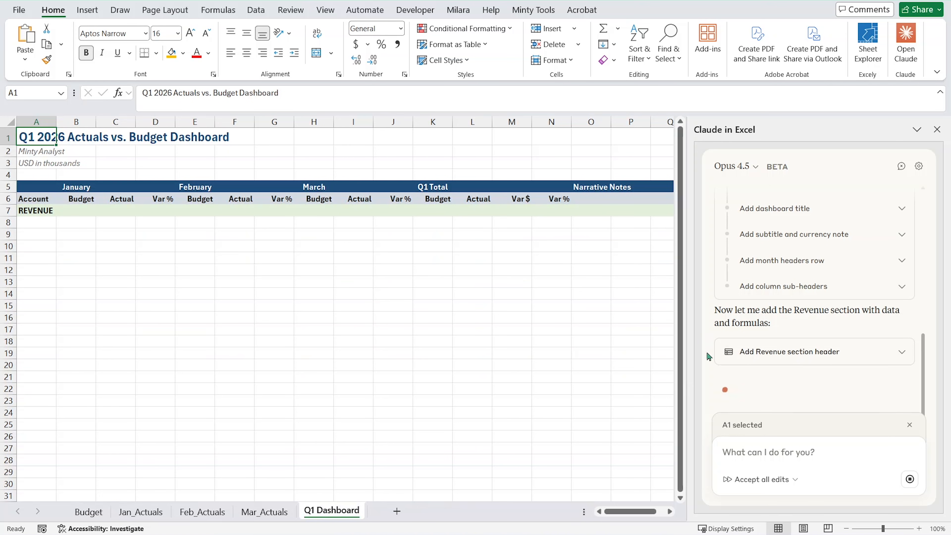
click(89, 513)
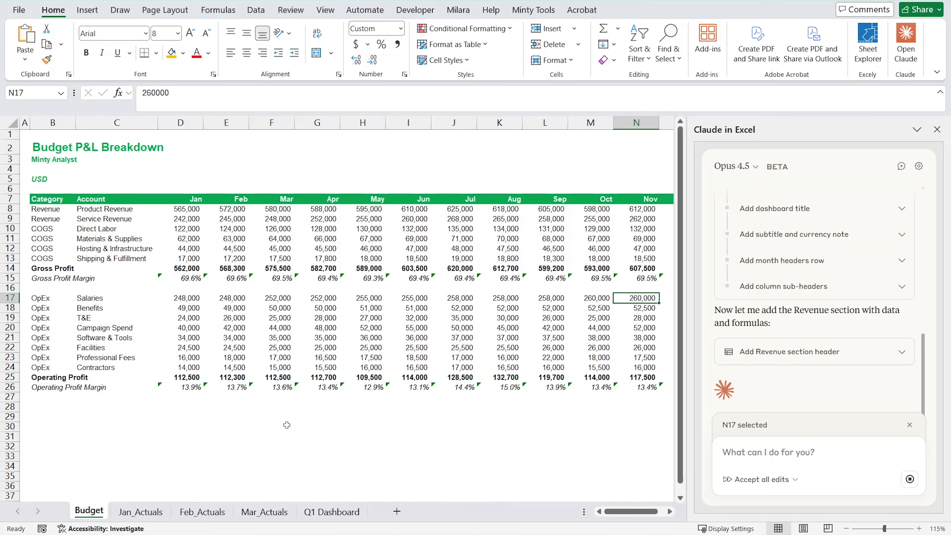
click(352, 512)
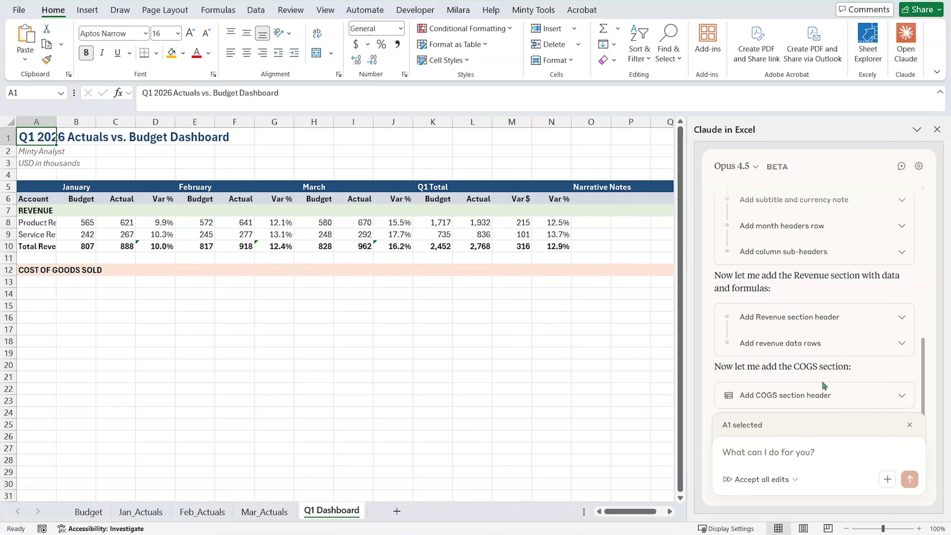
Send Claude the message "continue" to resume building the Cost of Goods Sold section after its header.
right_click(774, 452)
click(732, 451)
text(continue)
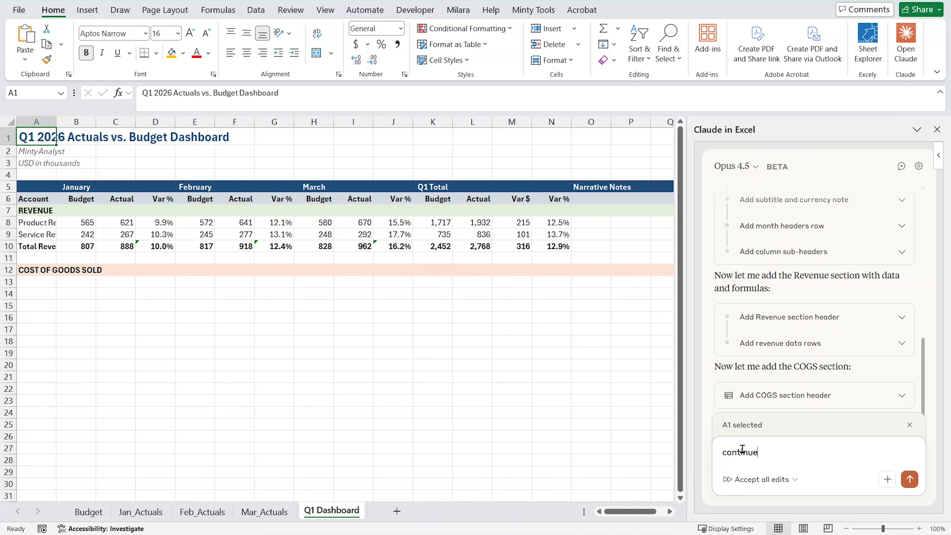
key(Return)
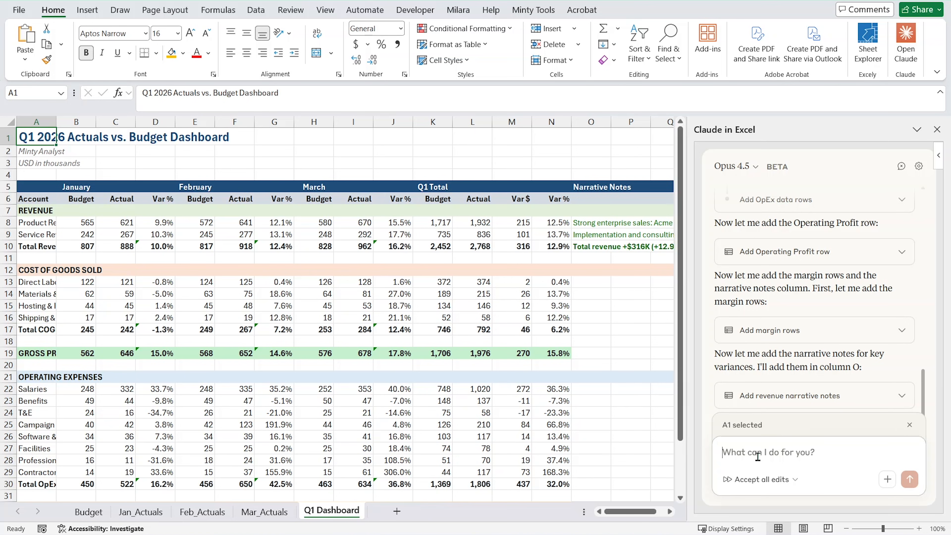
Send "continue" to have Claude proceed with the narrative notes beyond the revenue rows.
text(co)
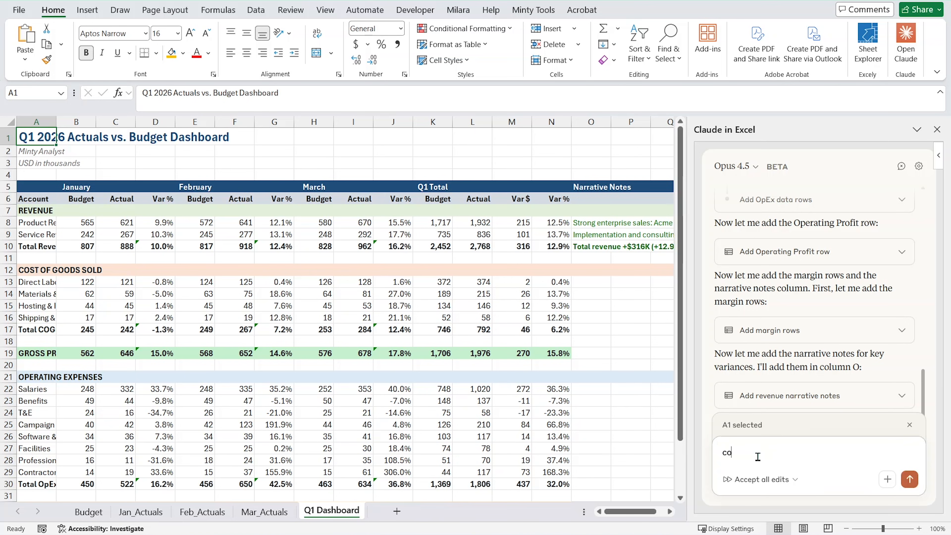
text(ntinue)
key(Return)
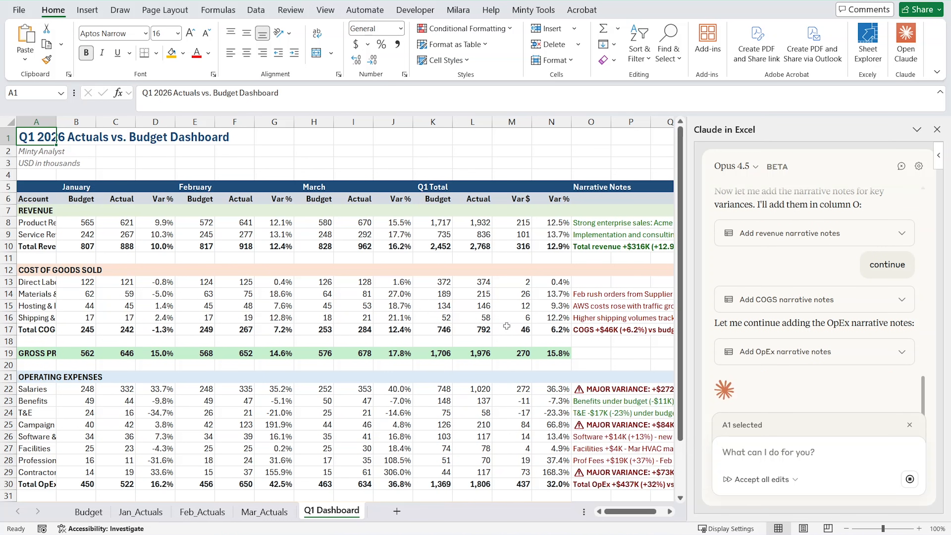
Check the lower dashboard rows and send "continue" so Claude goes on after the OpEx narrative notes.
scroll(533, 309, down, 3)
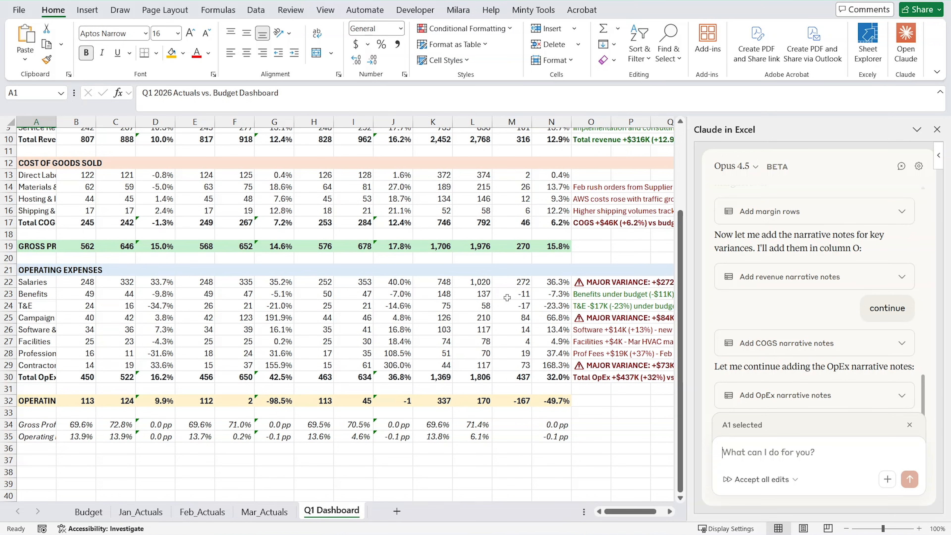
text(continue)
key(Return)
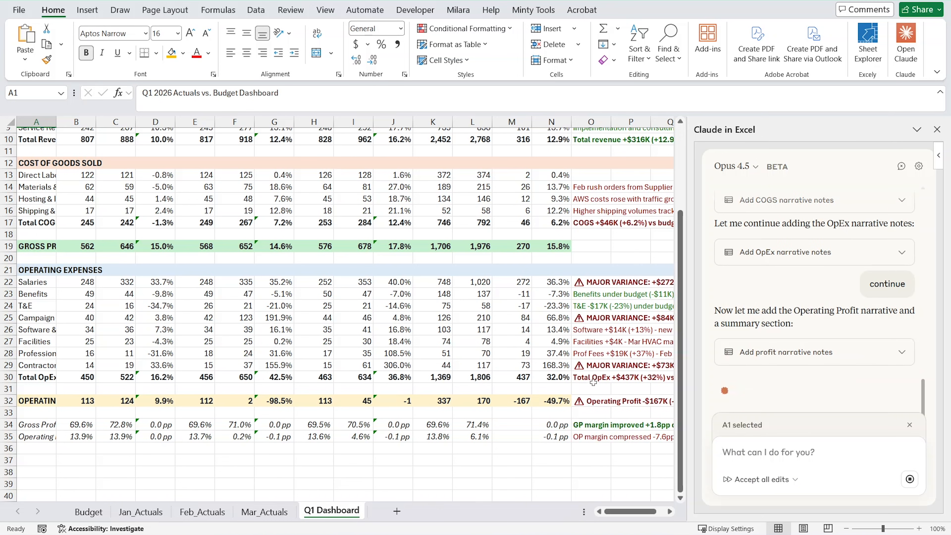
Look over the dashboard down to the executive summary header, and send Claude "continue" to fill in that section.
scroll(567, 389, up, 3)
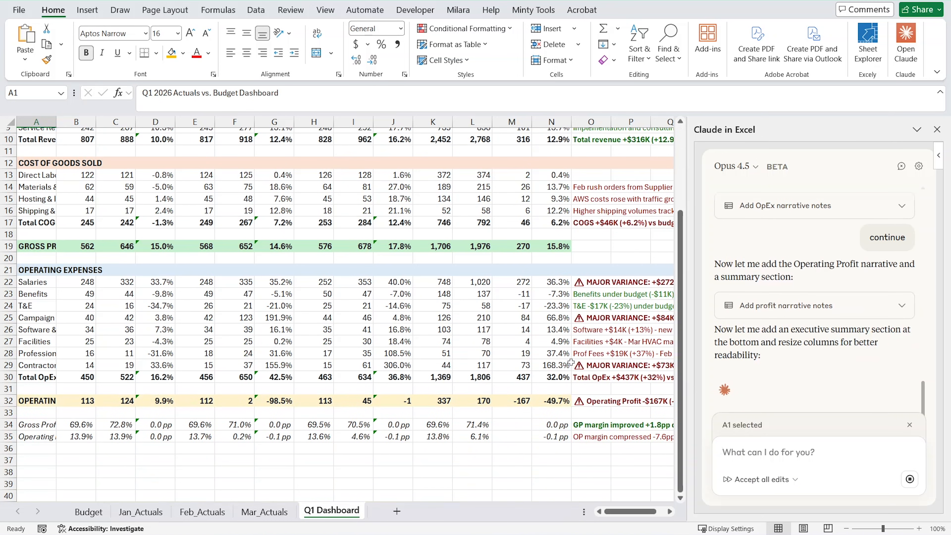
scroll(579, 413, up, 3)
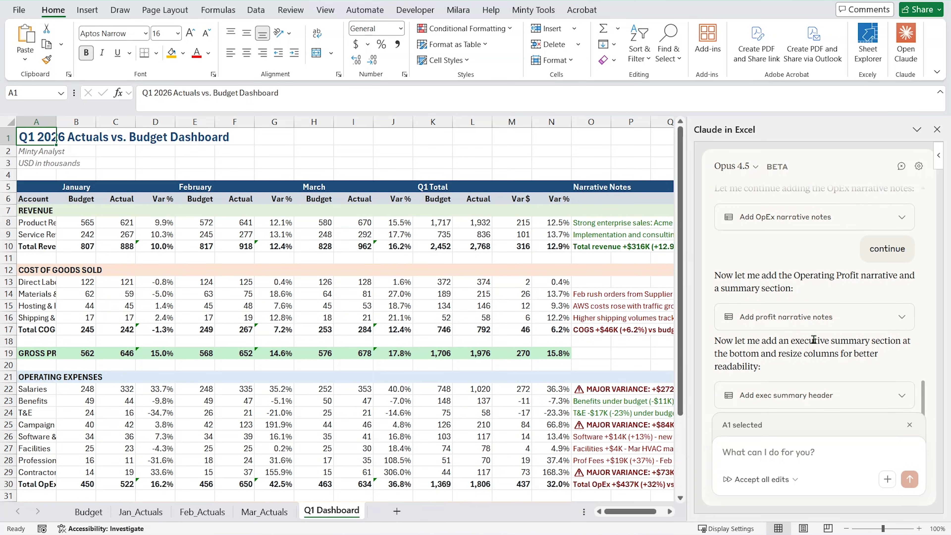
scroll(570, 400, down, 4)
scroll(571, 401, down, 2)
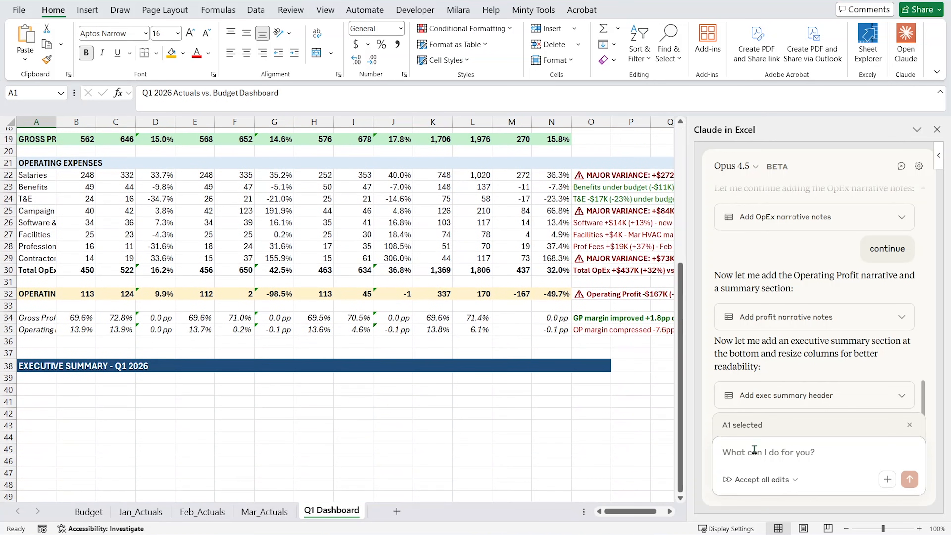
text(continue)
key(Return)
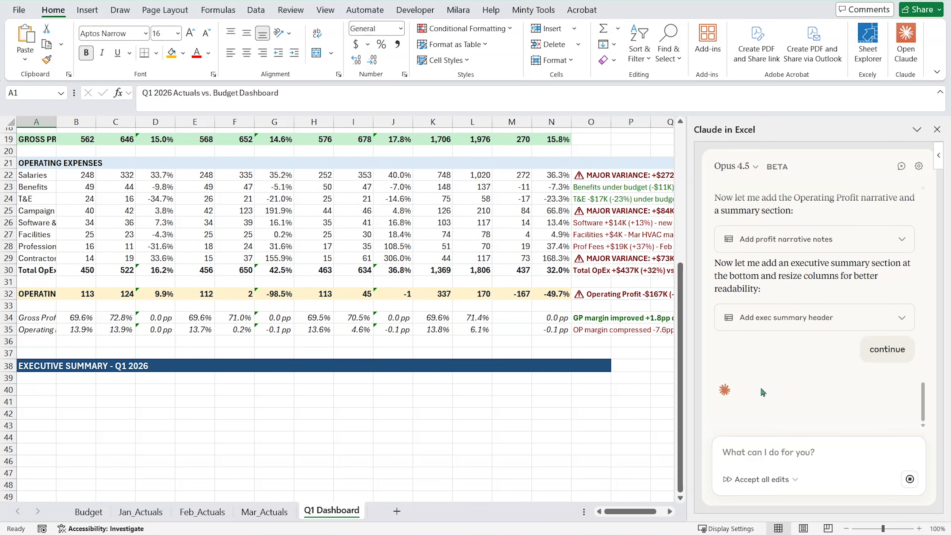
Check the key wins and concerns being written, and send "continue" to move Claude past the executive summary.
scroll(621, 374, down, 2)
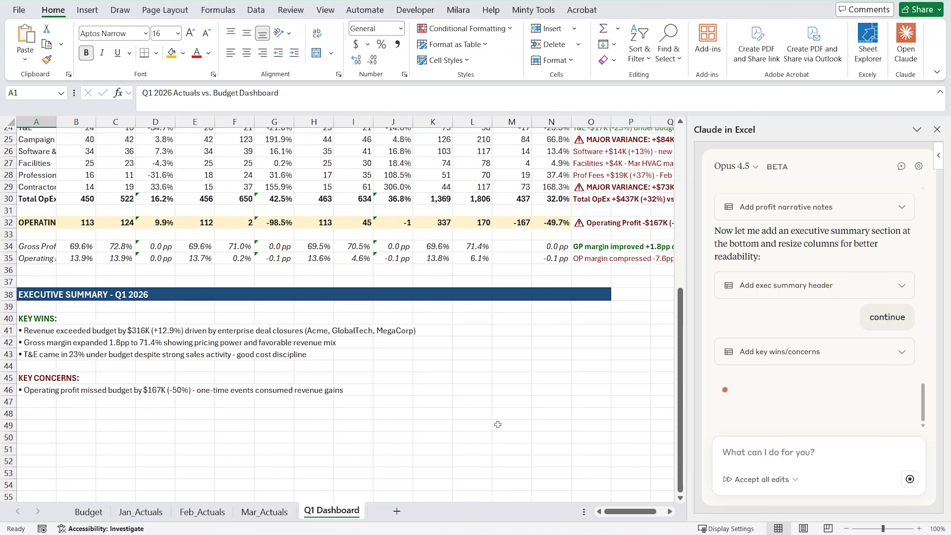
scroll(233, 427, up, 8)
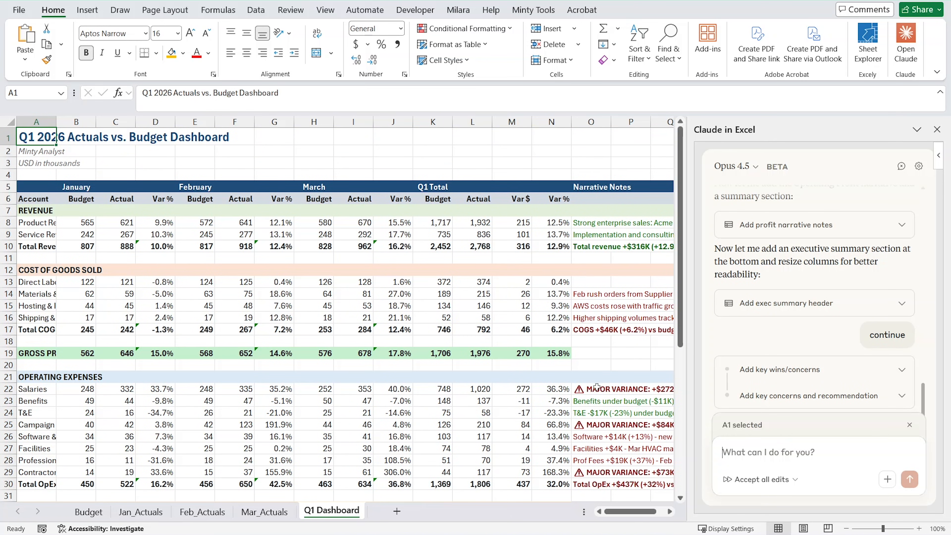
text(continue)
key(Return)
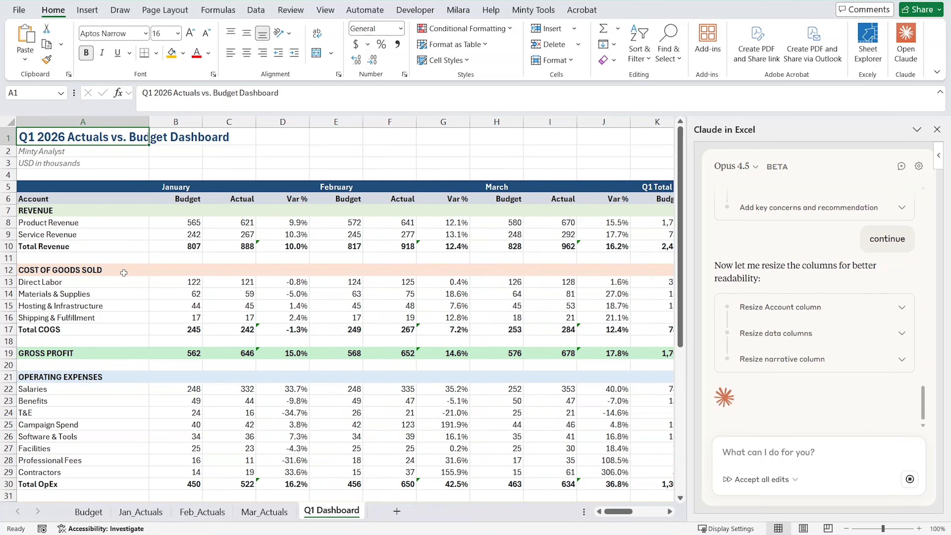
Examine the resized dashboard with its frozen header rows, from the revenue section down to the executive summary's key wins and concerns.
scroll(178, 349, down, 3)
scroll(180, 354, down, 7)
scroll(141, 381, up, 8)
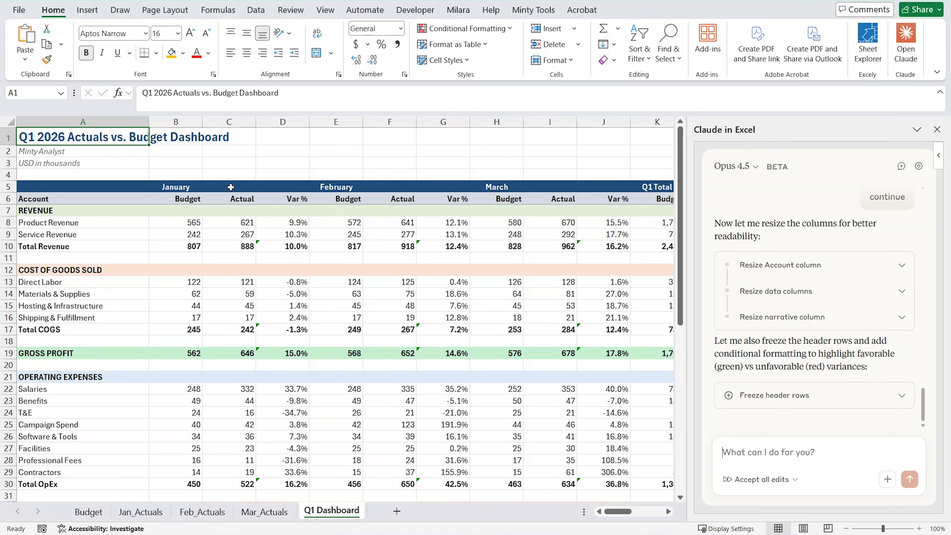
scroll(103, 341, down, 10)
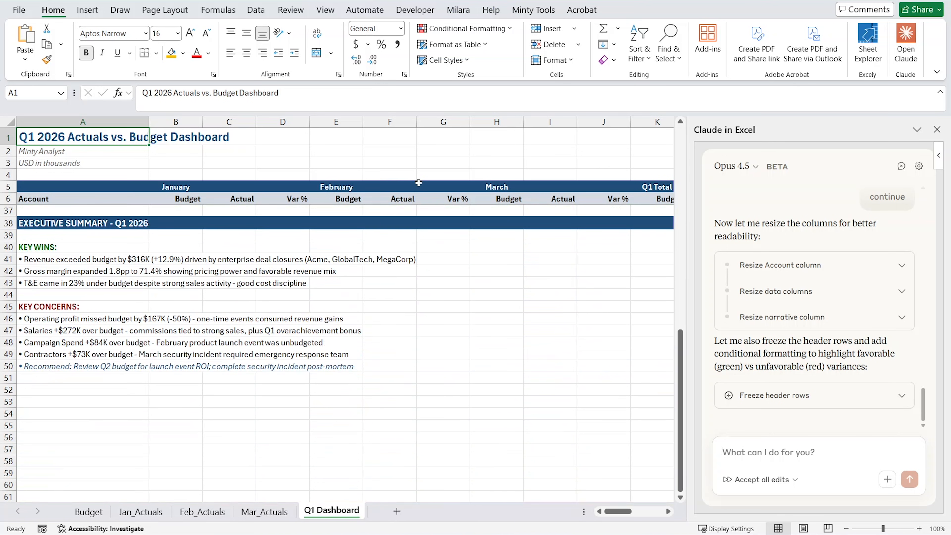
scroll(252, 326, up, 6)
scroll(73, 408, up, 4)
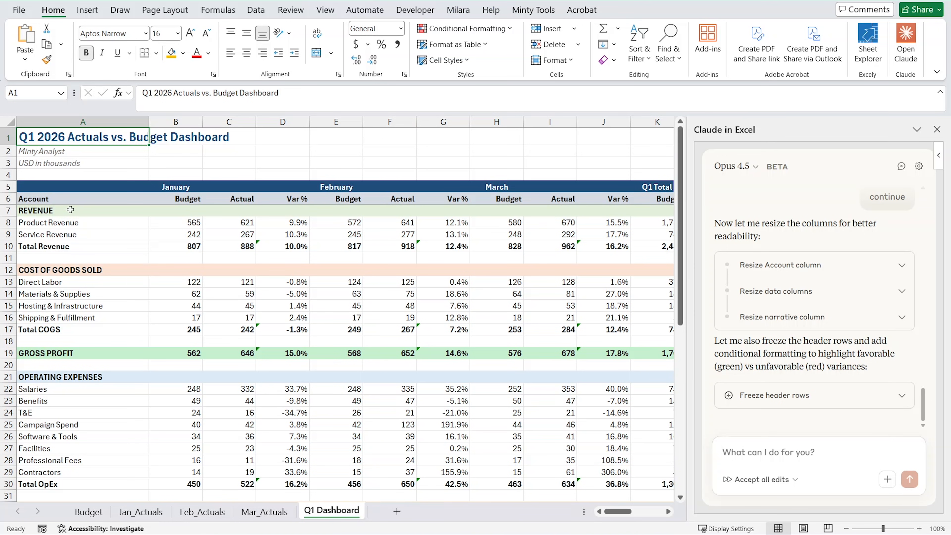
scroll(67, 383, down, 3)
scroll(71, 311, up, 3)
scroll(149, 374, down, 3)
scroll(149, 374, up, 3)
scroll(270, 339, down, 10)
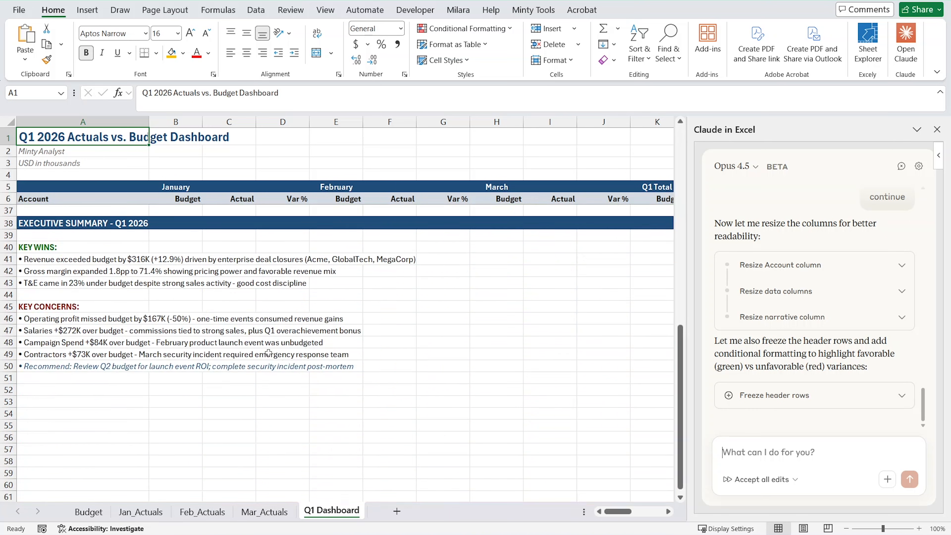
scroll(281, 408, up, 6)
scroll(280, 408, up, 4)
Send Claude "continue" to carry on with the remaining work after freezing the header rows.
click(750, 455)
text(continue)
key(Return)
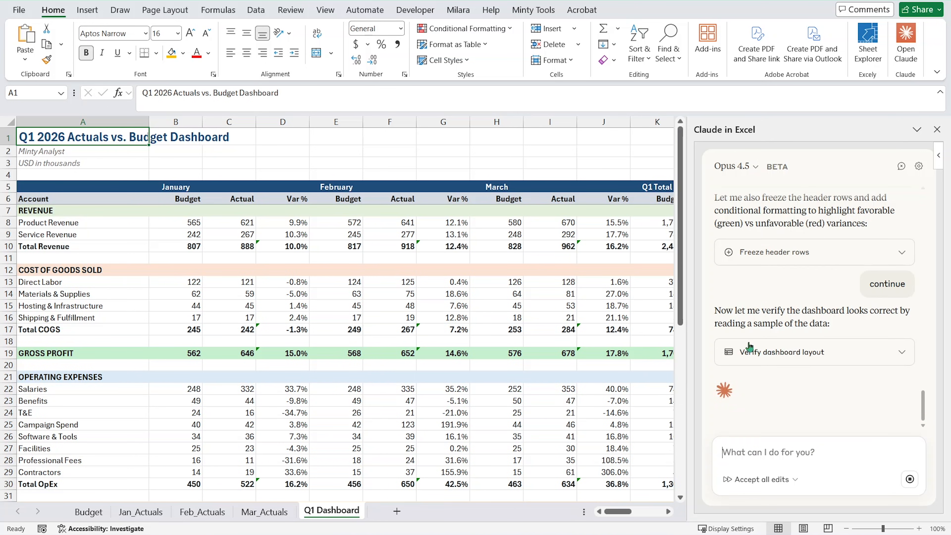
Inspect the January Budget and Actual cells for Product Revenue and Service Revenue to see whether they hold formulas or hardcoded values.
click(187, 225)
click(229, 224)
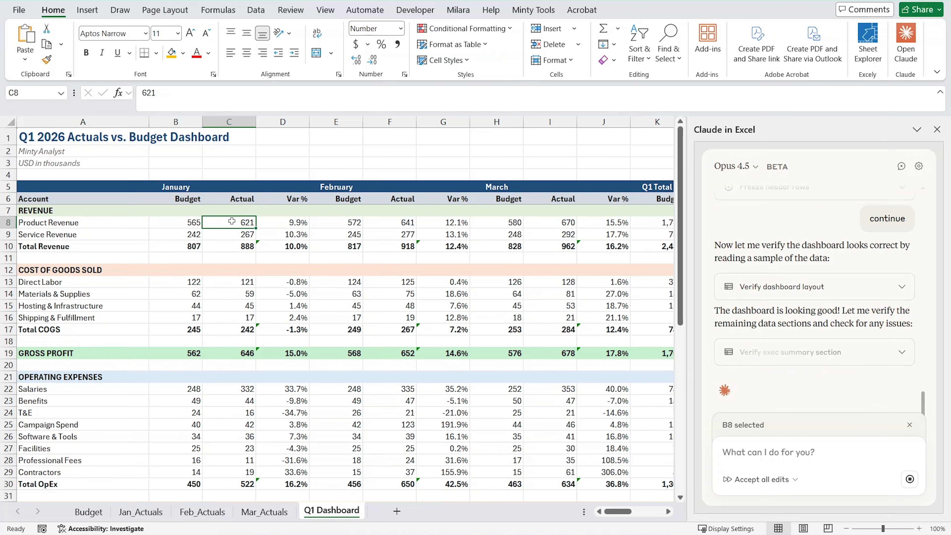
click(227, 235)
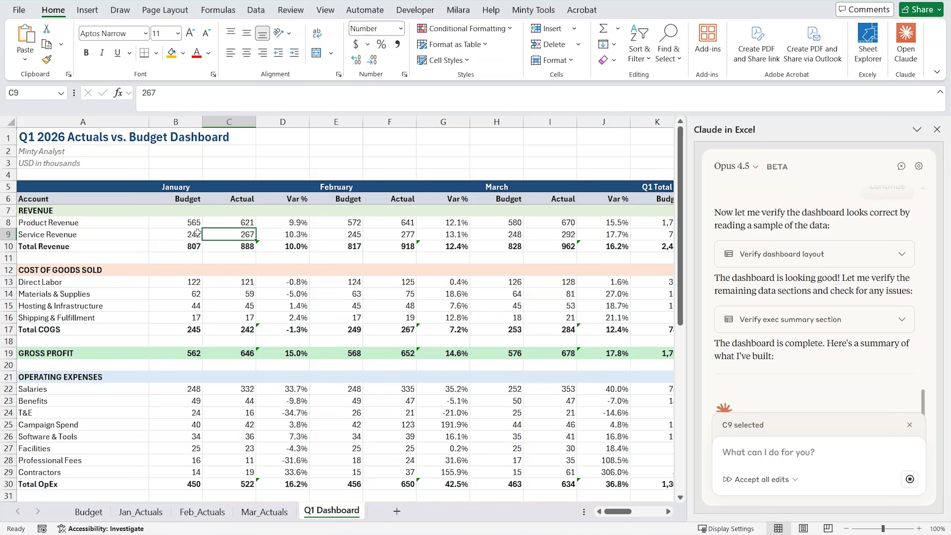
click(170, 233)
click(172, 221)
click(231, 225)
click(228, 234)
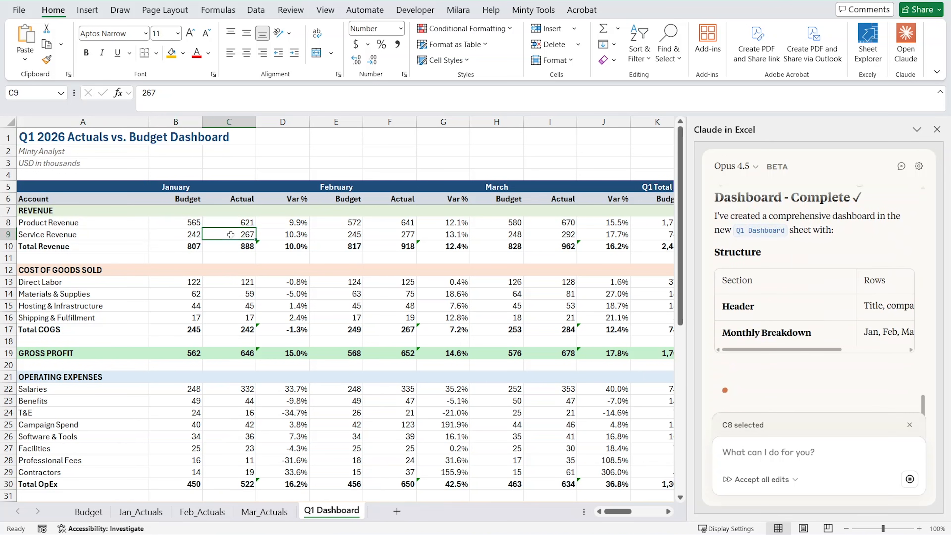
click(176, 225)
click(193, 233)
click(217, 227)
click(218, 235)
click(180, 240)
click(182, 224)
click(194, 235)
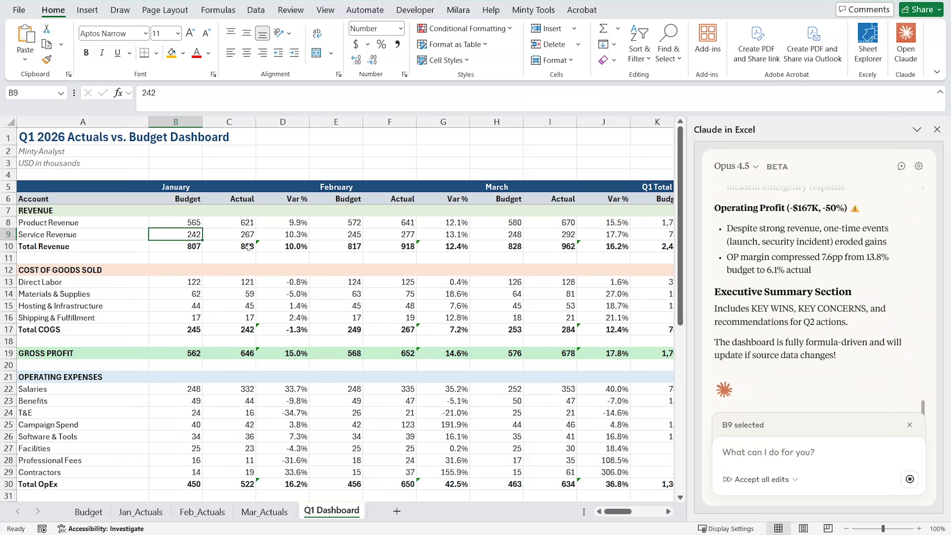
Review the dashboard's monthly and Q1 Total columns and Claude's completion summary.
scroll(219, 310, down, 4)
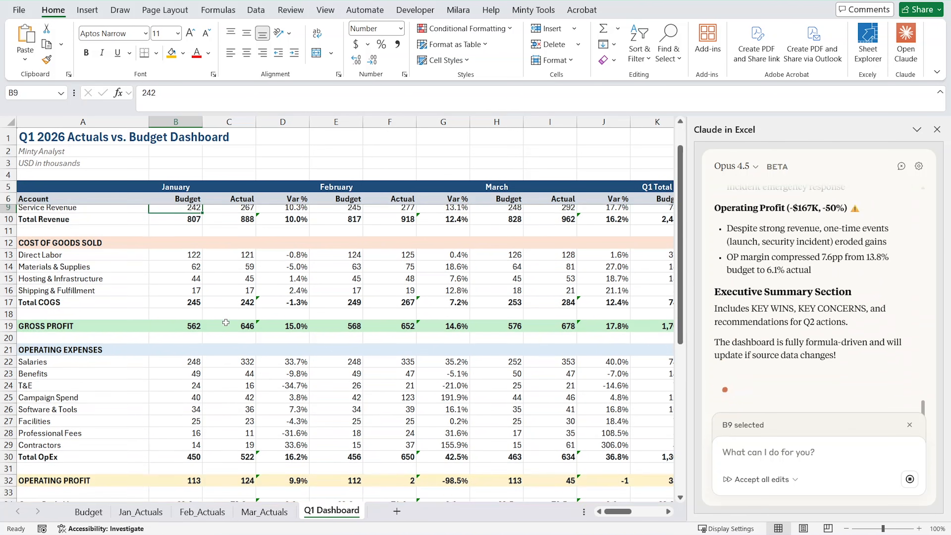
scroll(234, 337, up, 4)
scroll(382, 243, right, 5)
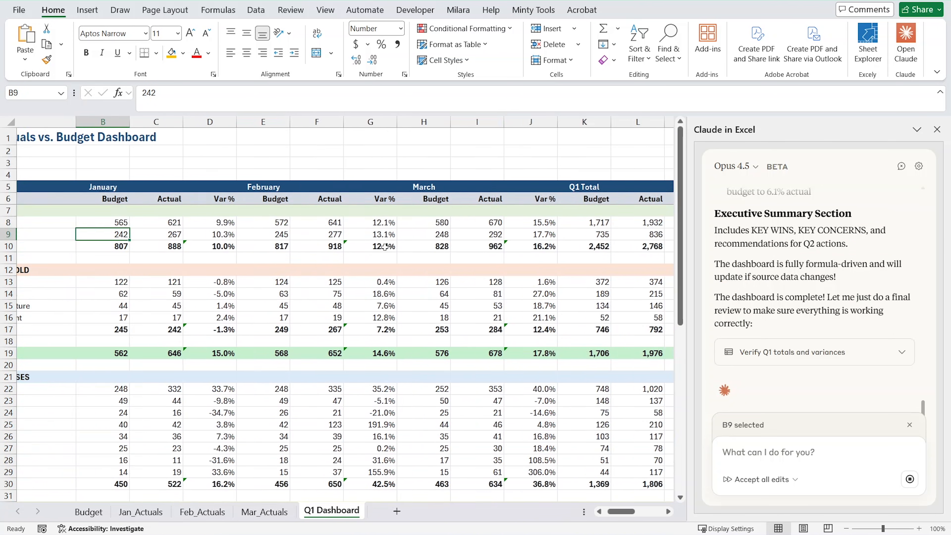
scroll(360, 262, left, 5)
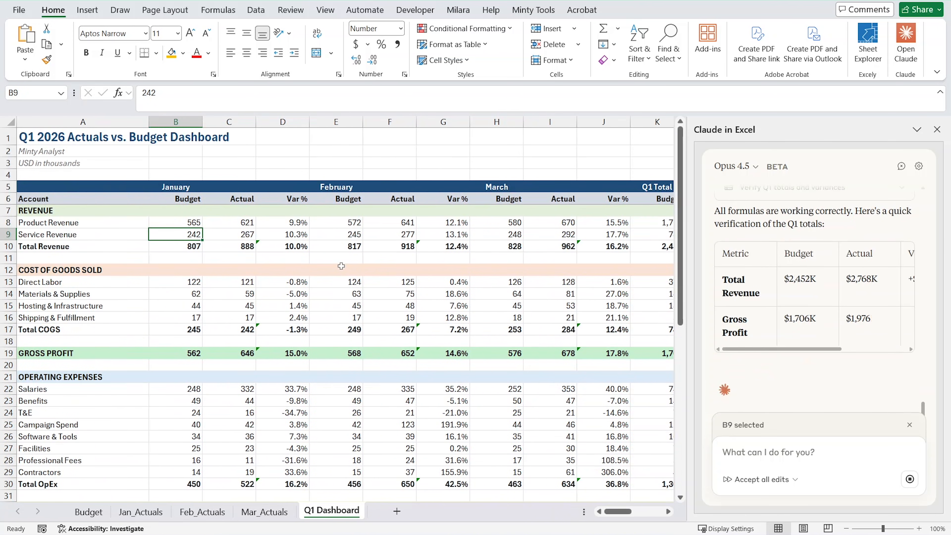
scroll(795, 333, up, 5)
scroll(795, 333, up, 2)
scroll(782, 330, down, 10)
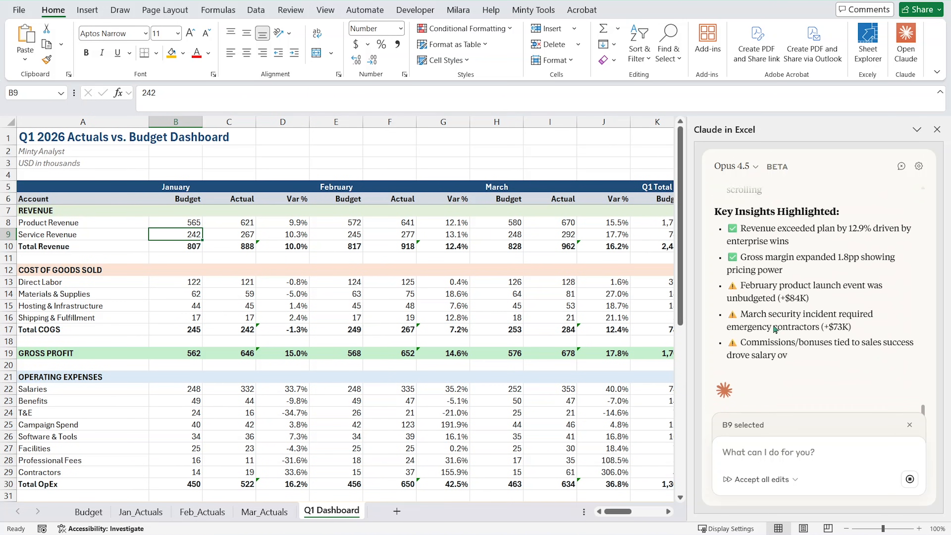
Reply to Claude: "yes, I want all the actuals and budget values to be formulas pulling from the respective sheets instead of hardcocded numbers".
click(761, 440)
text(yes, I want all the actuals and budget values t)
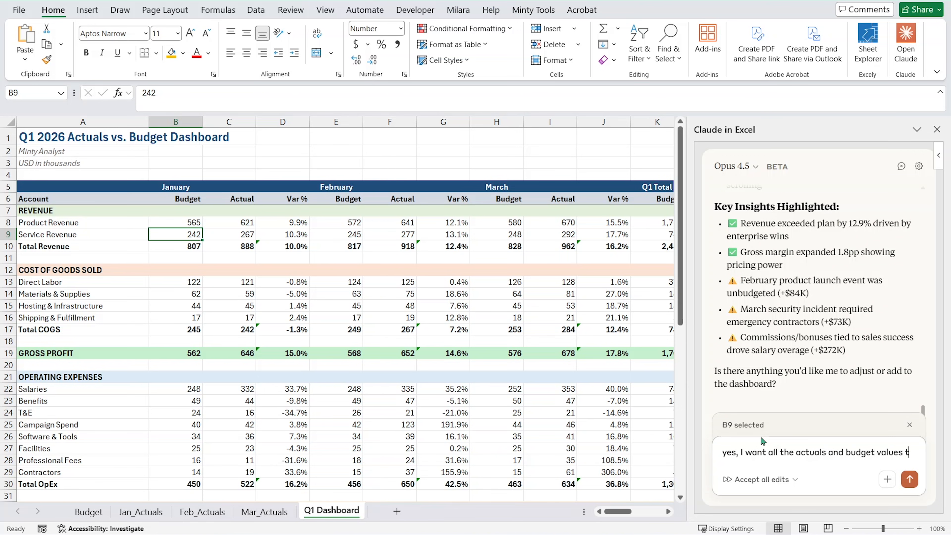
text(o be formulas pulling from the re)
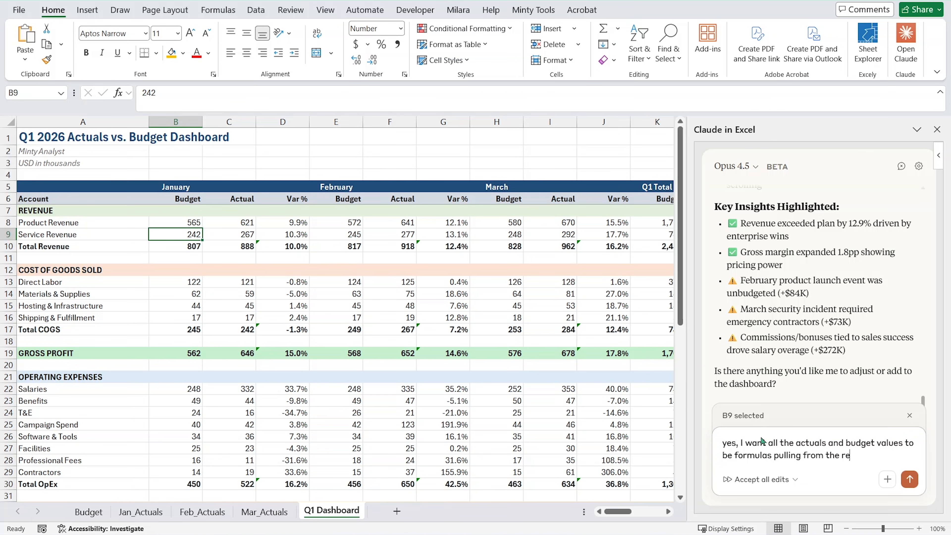
text(ets instea)
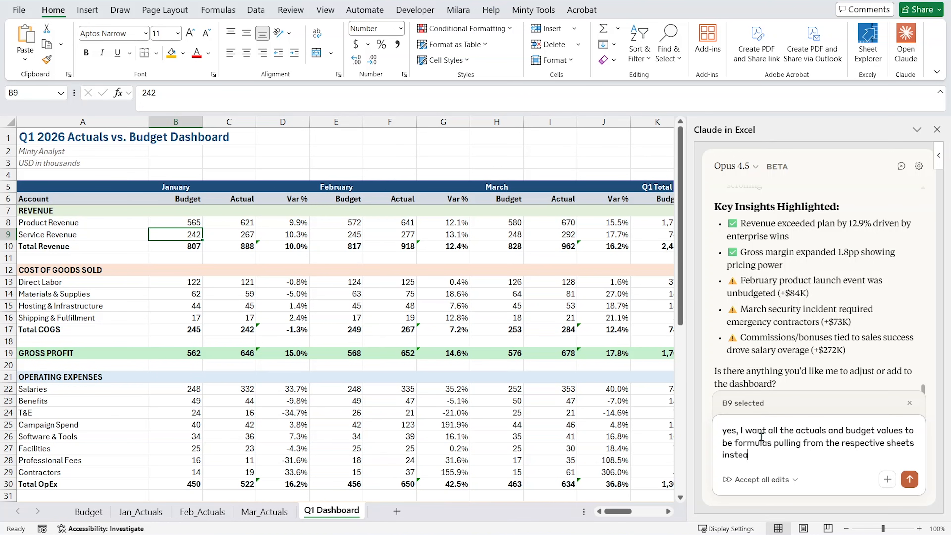
text(d of hardcocded numbers)
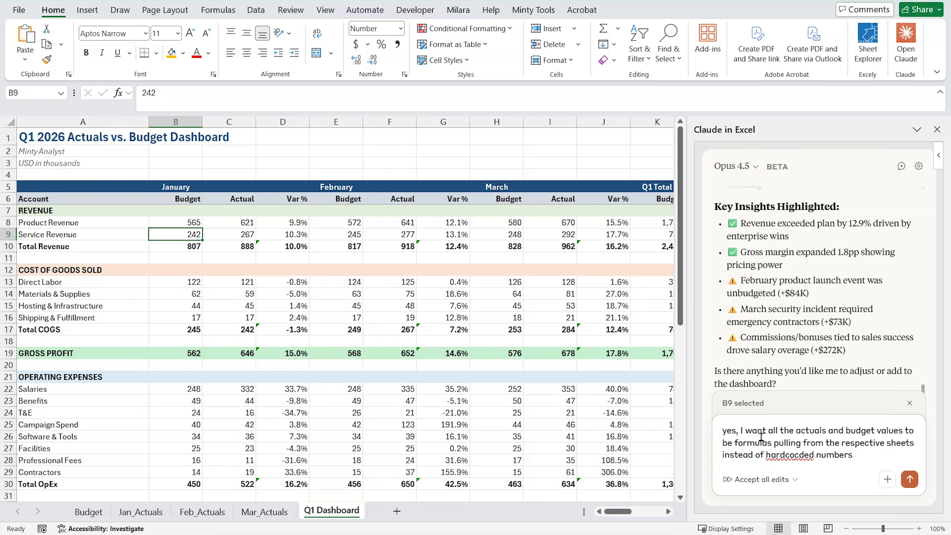
key(Return)
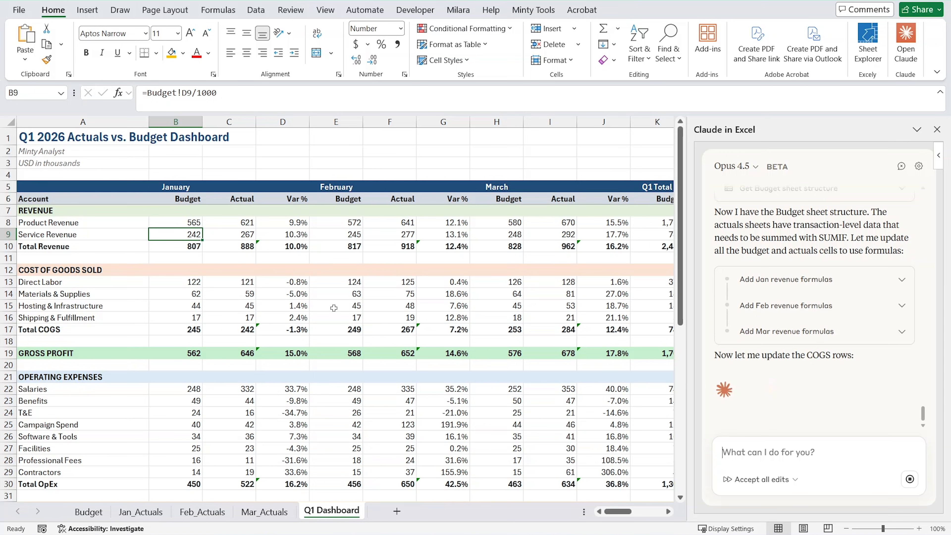
Inspect the updated formulas in the January revenue cells and the February Product Revenue budget cell.
click(179, 235)
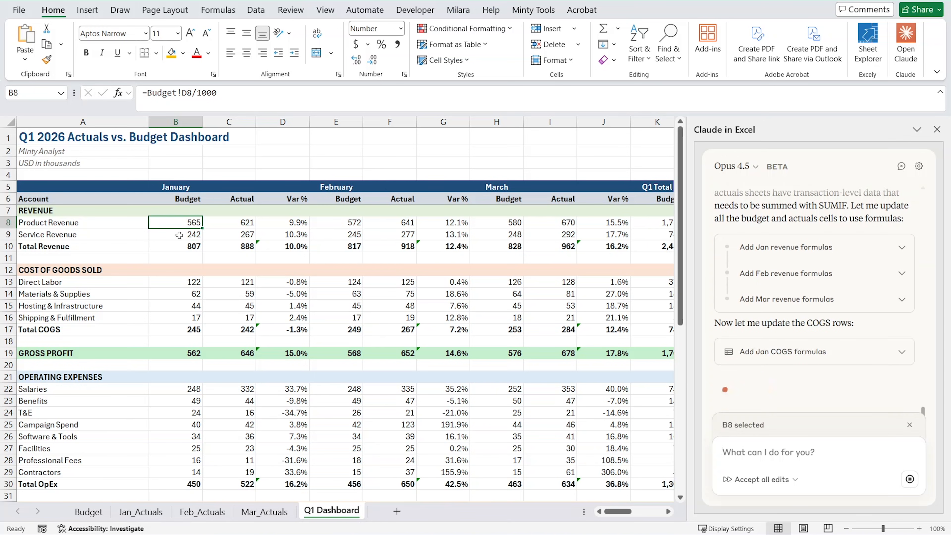
click(226, 227)
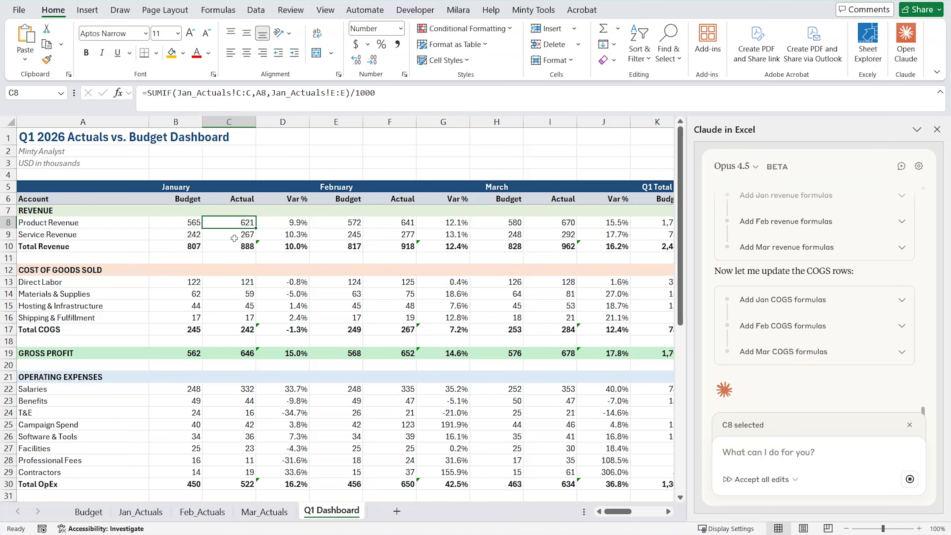
click(234, 238)
click(232, 222)
click(282, 222)
click(239, 225)
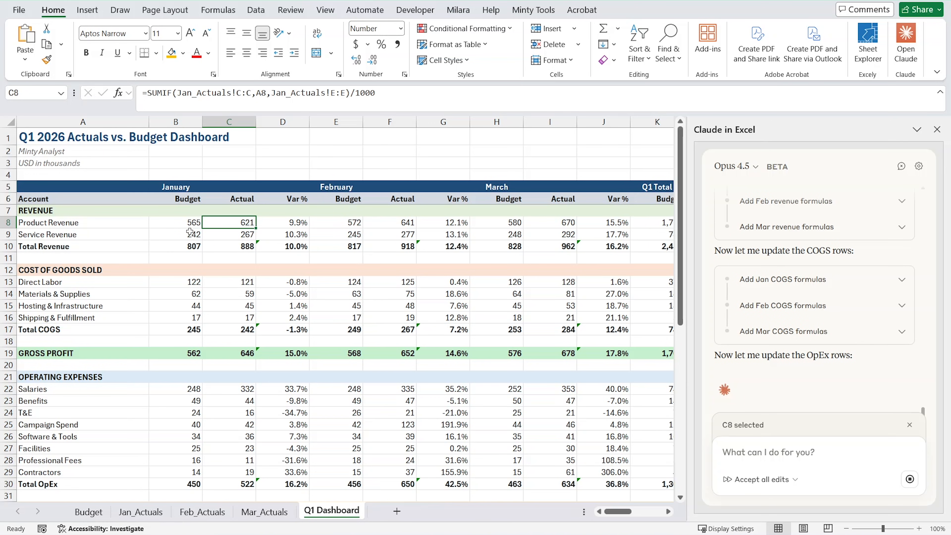
click(189, 222)
click(325, 223)
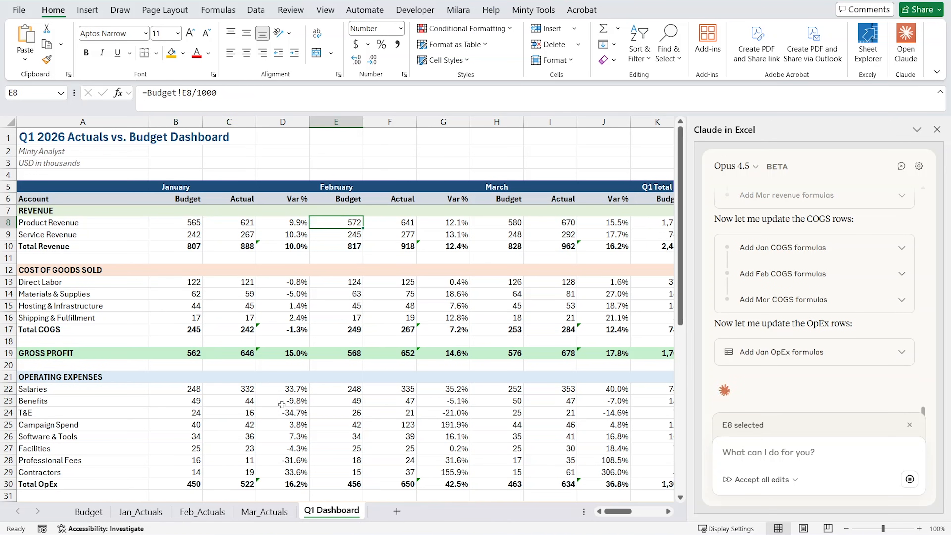
Inspect the January Budget and Actual cells in the operating expense rows, including Salaries and Campaign Spend, for formulas.
click(184, 437)
click(180, 401)
click(179, 390)
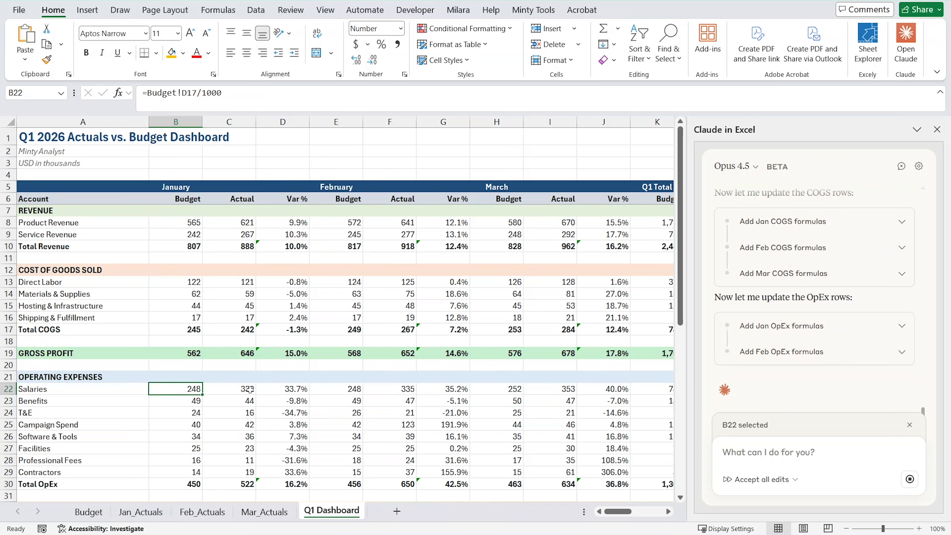
click(241, 391)
click(240, 424)
scroll(456, 388, down, 1)
scroll(456, 387, up, 1)
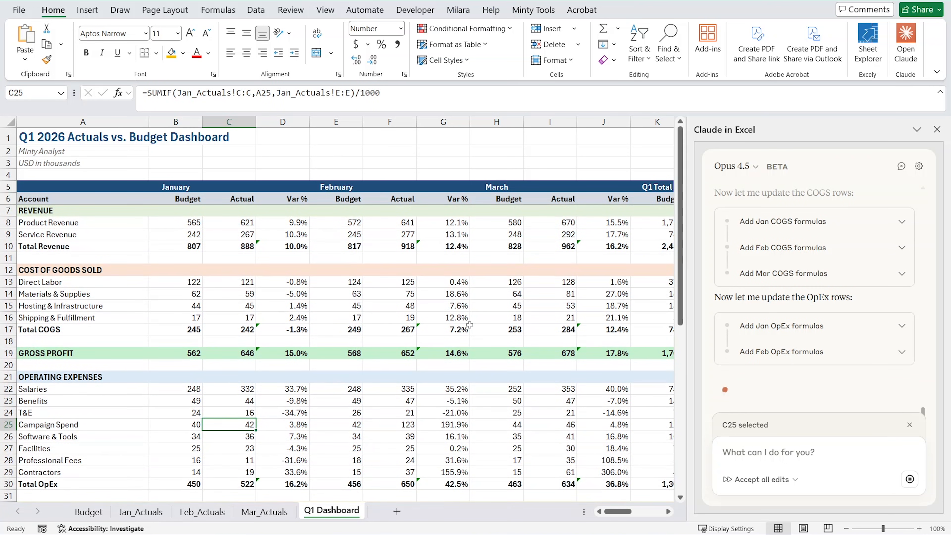
Review the operating expense, operating profit and margin rows, and inspect the January Gross Profit Margin variance formula.
scroll(238, 371, down, 1)
scroll(238, 398, down, 2)
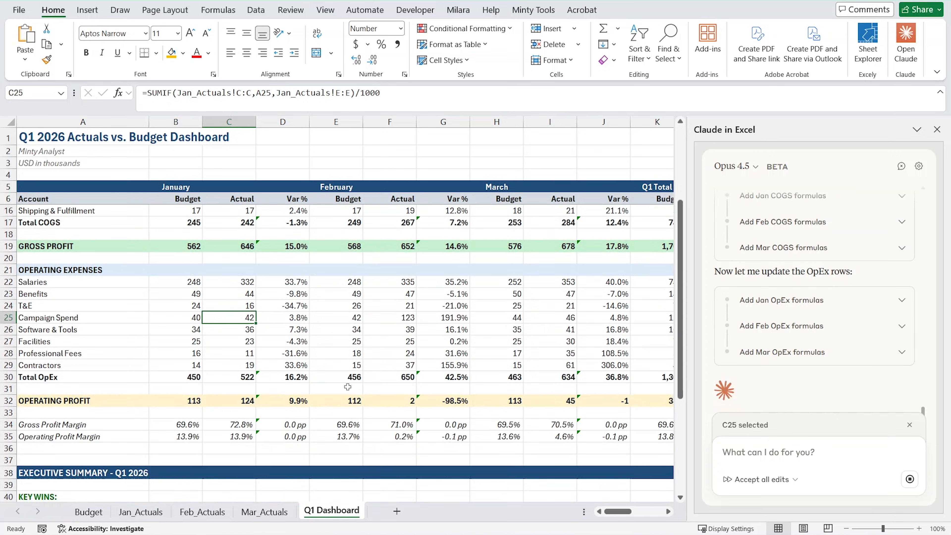
scroll(337, 385, up, 3)
scroll(460, 373, down, 2)
scroll(460, 373, down, 1)
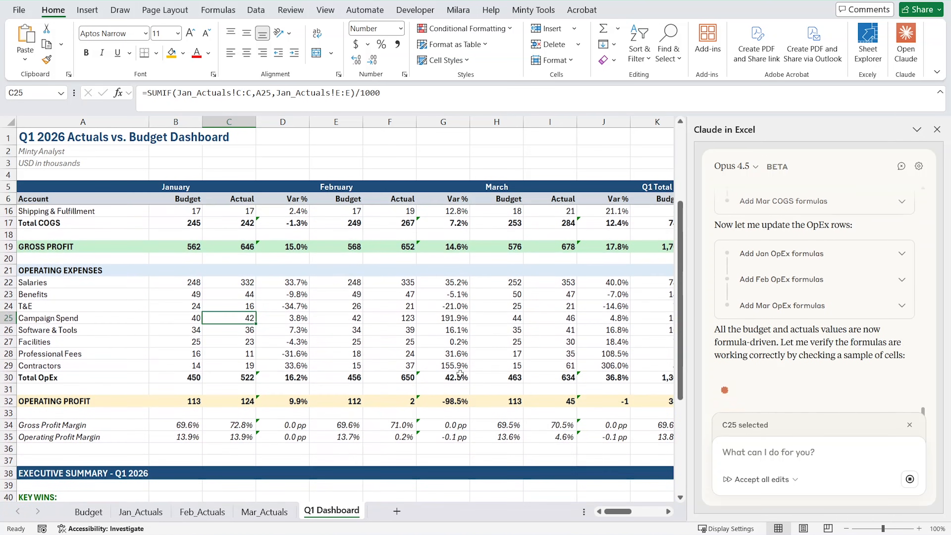
scroll(398, 352, right, 1)
scroll(248, 355, left, 1)
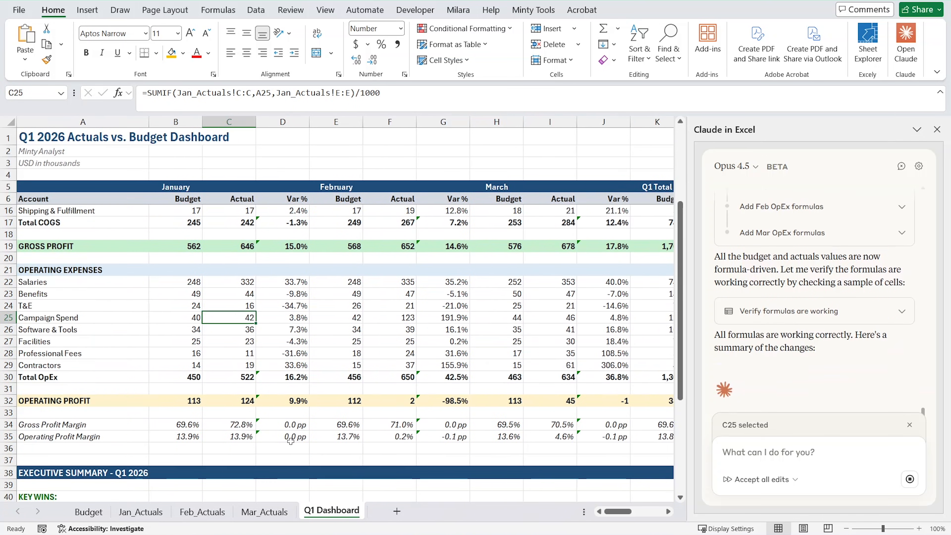
click(279, 425)
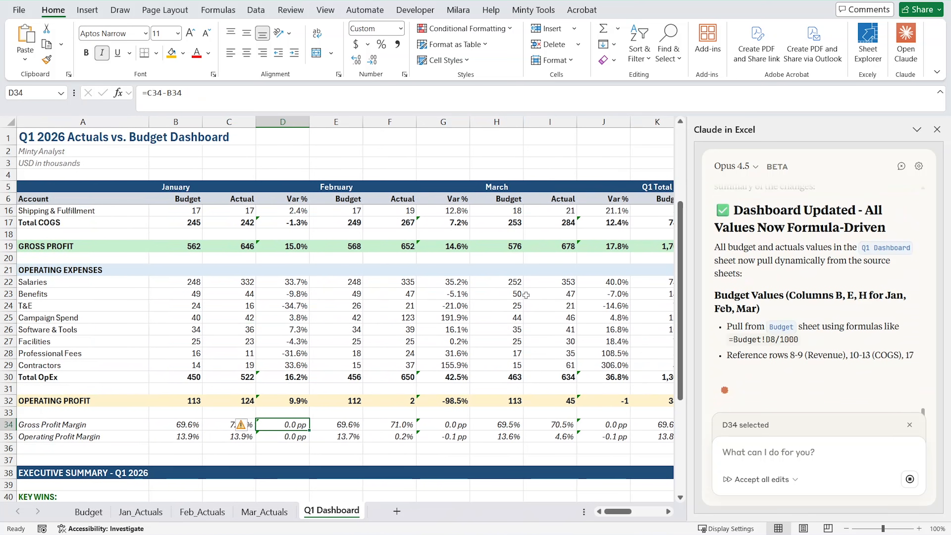
Review the dashboard's Q1 Total columns and Narrative Notes alongside the monthly figures.
scroll(368, 348, right, 4)
scroll(367, 347, right, 5)
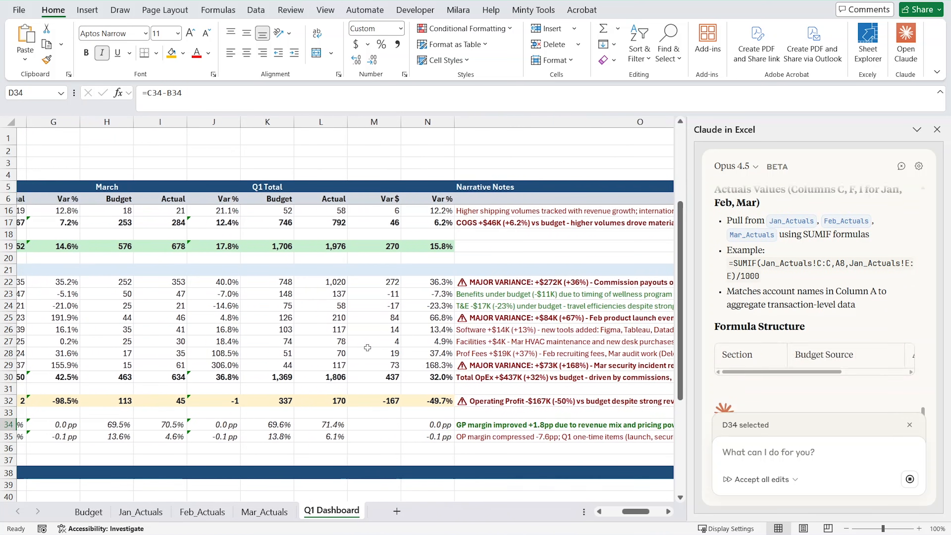
scroll(359, 346, right, 2)
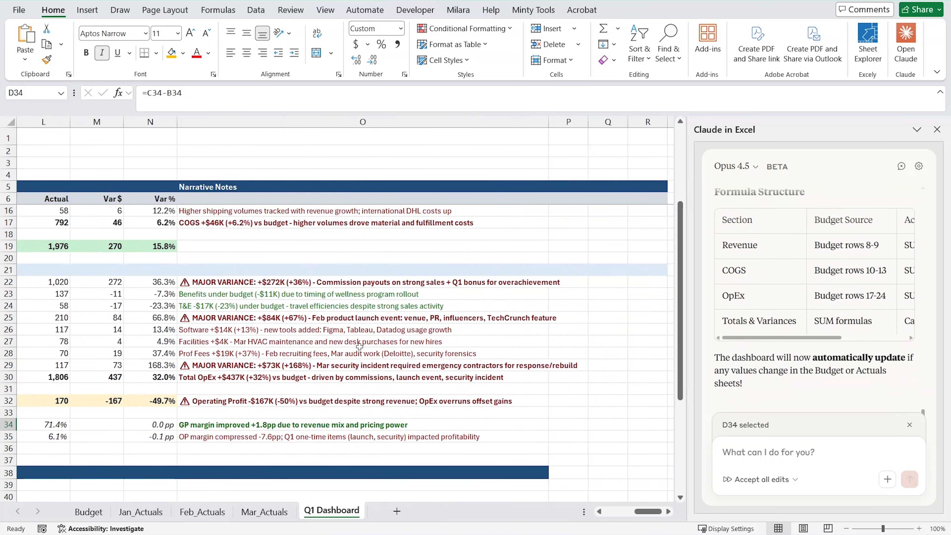
scroll(215, 326, up, 1)
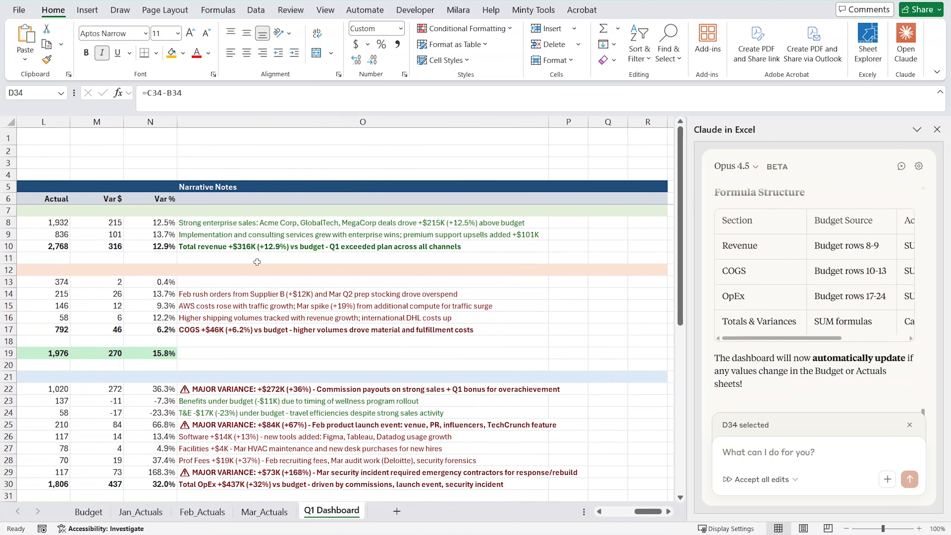
scroll(248, 261, left, 1)
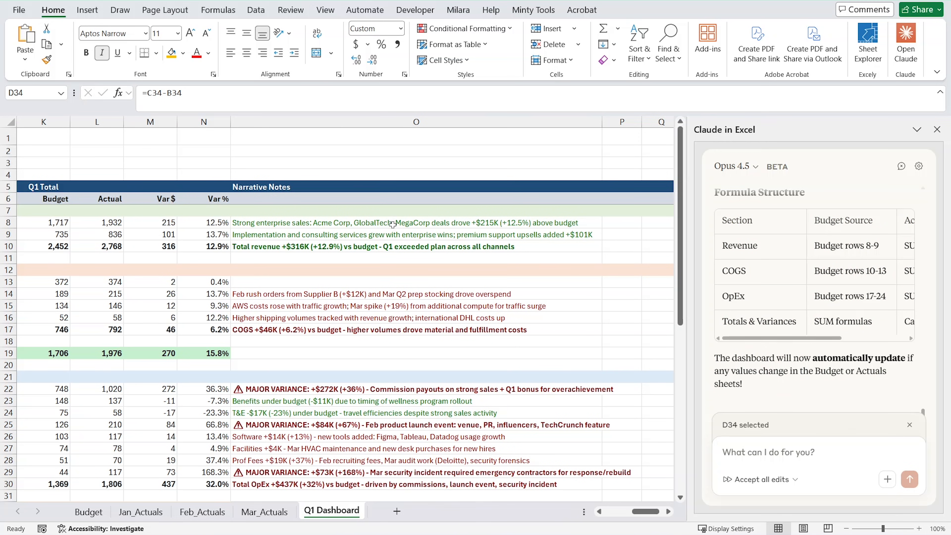
scroll(433, 237, left, 1)
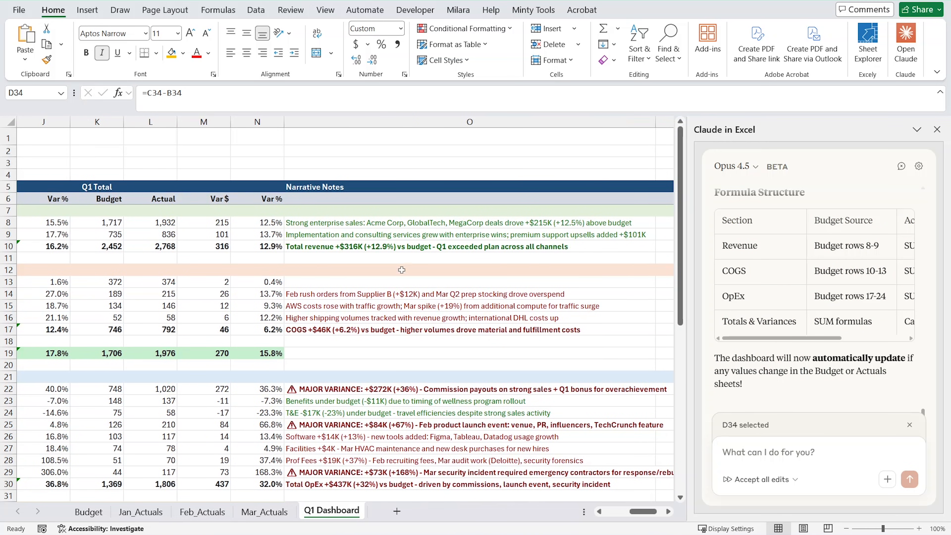
scroll(410, 273, left, 1)
scroll(402, 278, left, 8)
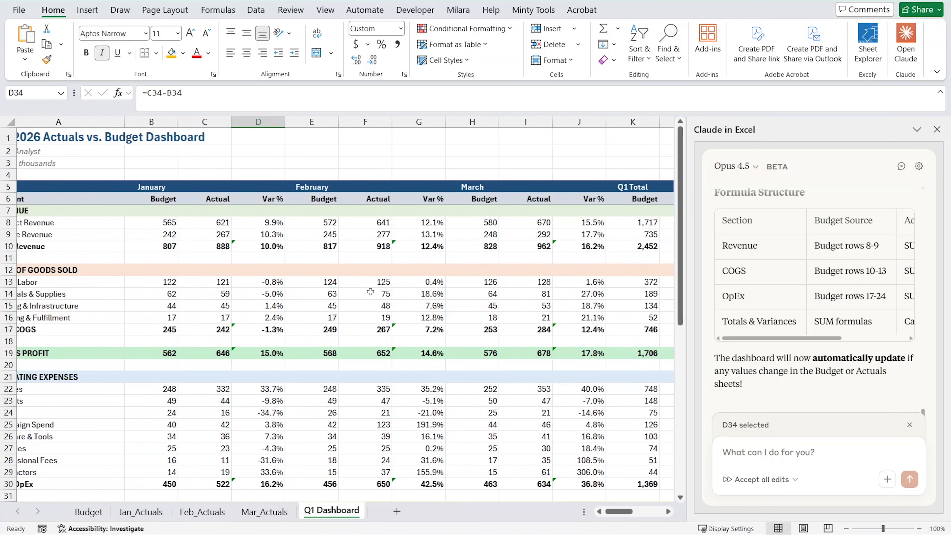
scroll(350, 311, right, 5)
scroll(350, 310, right, 3)
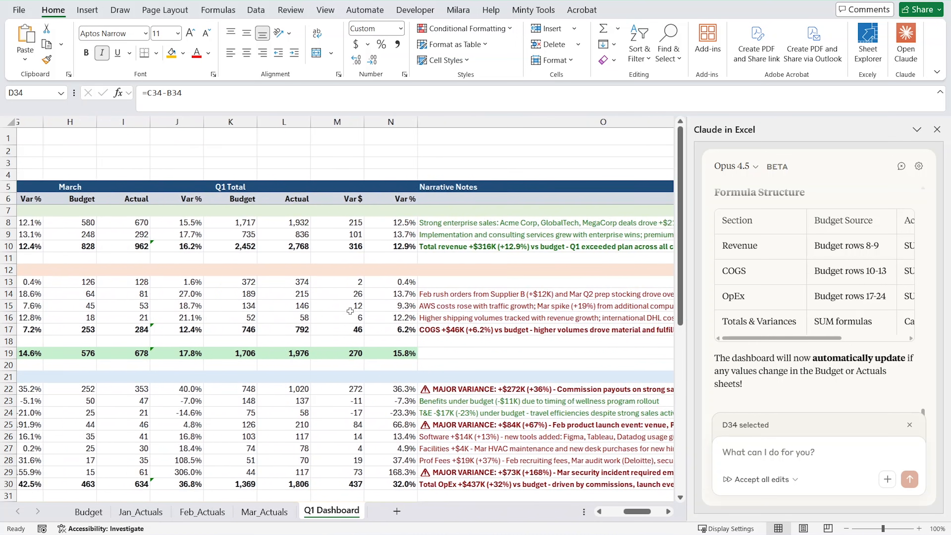
Examine the source transactions in the Jan_Actuals, Feb_Actuals and Mar_Actuals sheets, checking the January revenue values.
click(141, 512)
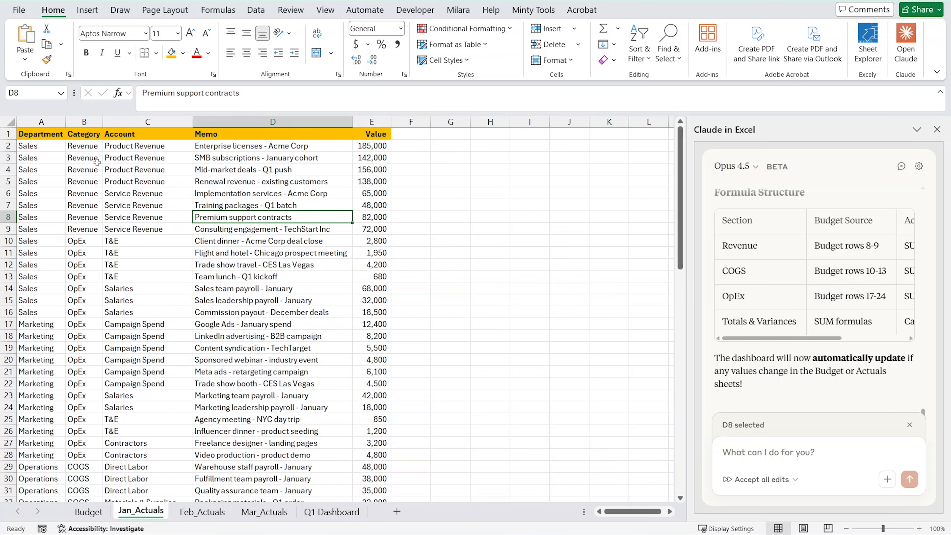
scroll(157, 269, down, 11)
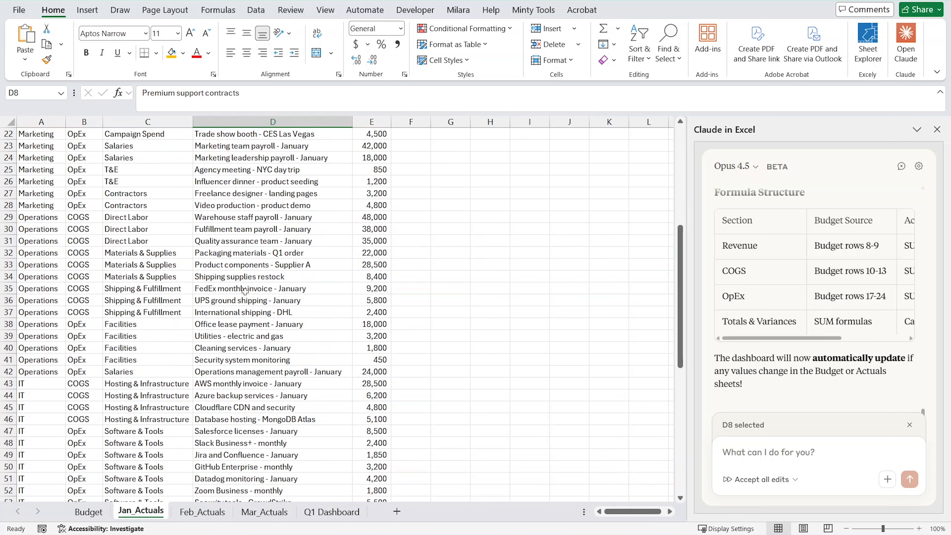
scroll(179, 220, up, 11)
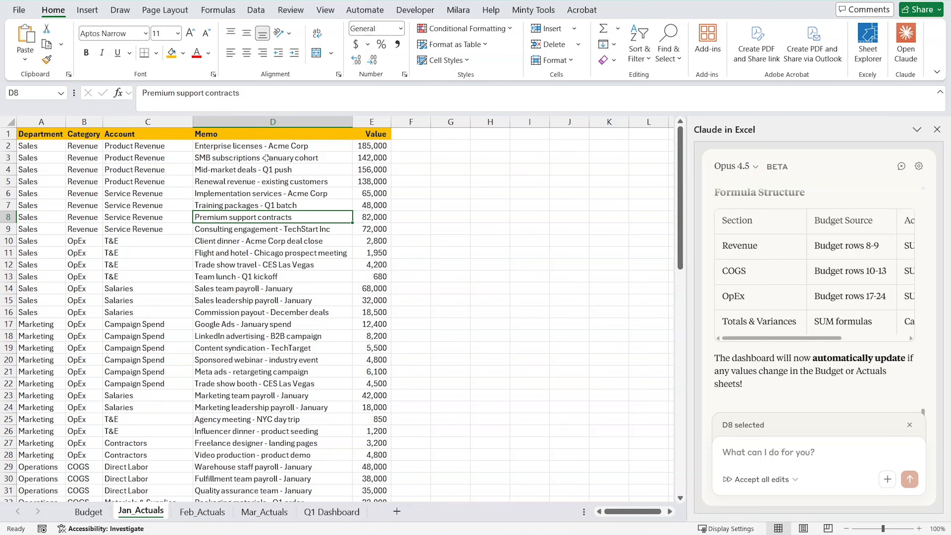
click(368, 149)
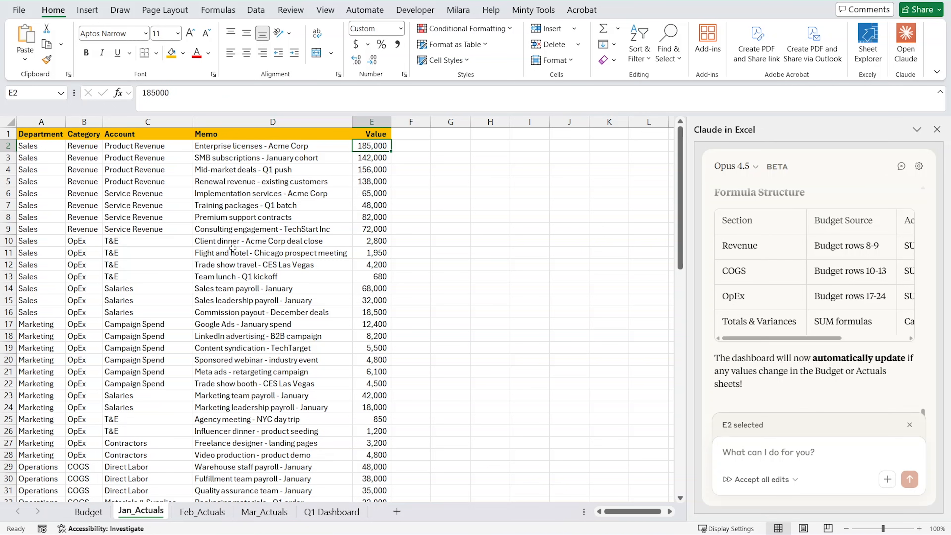
click(377, 193)
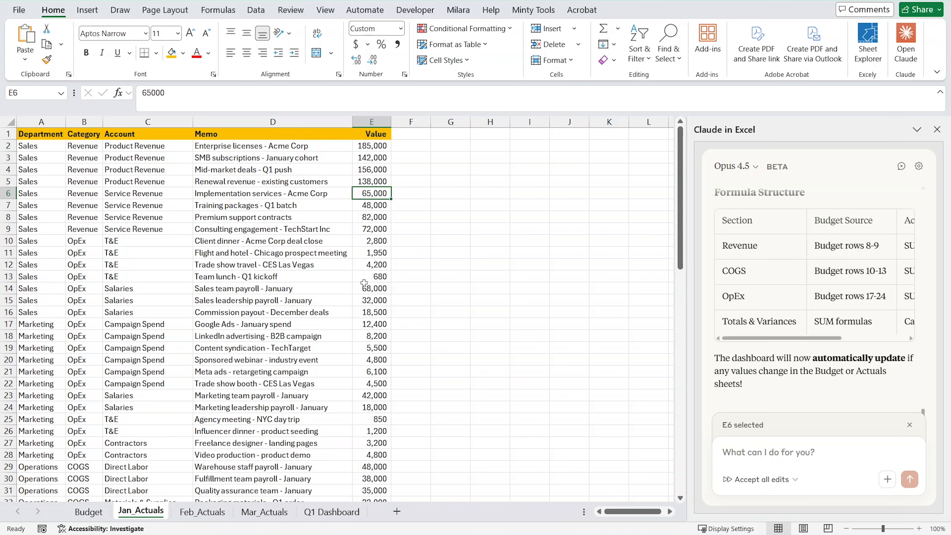
click(213, 510)
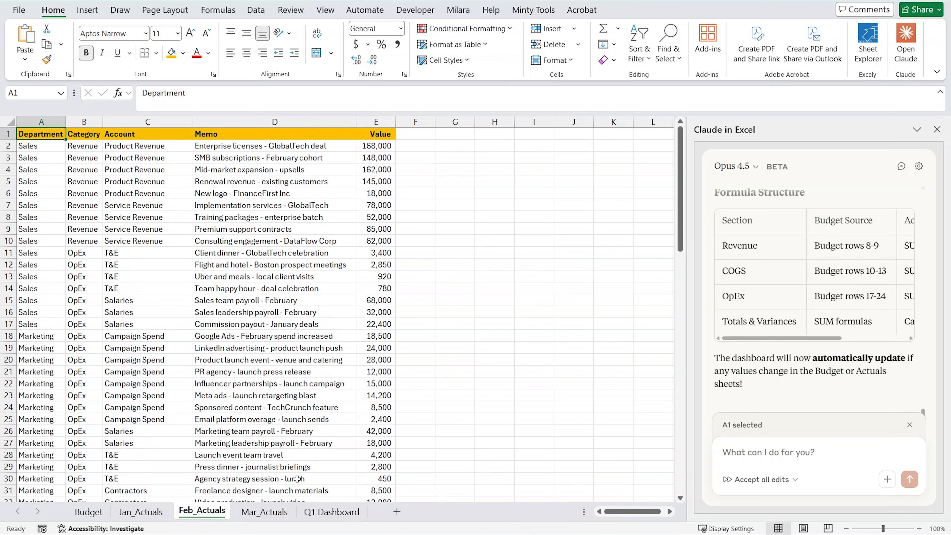
click(264, 511)
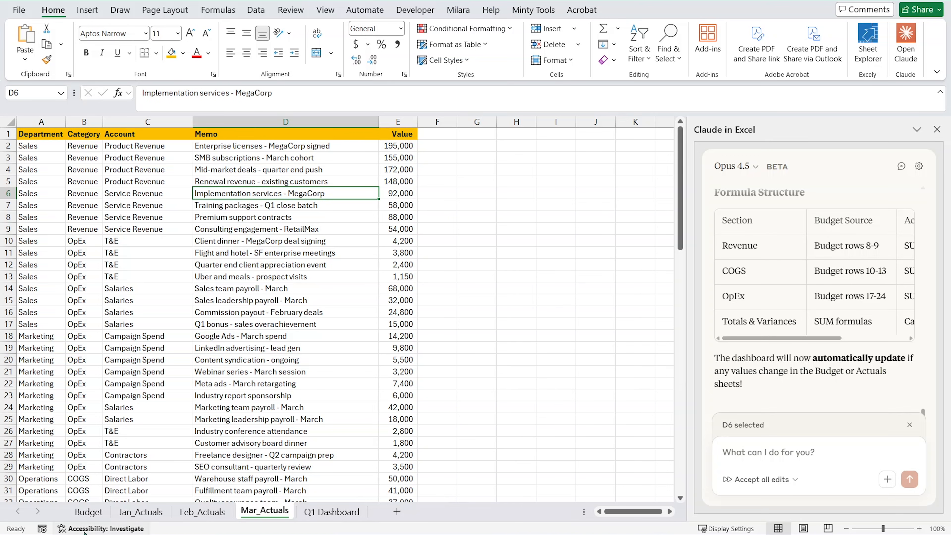
Return to the Q1 Dashboard sheet and inspect the Product Revenue formulas for January budget, actual and variance and February budget.
click(331, 512)
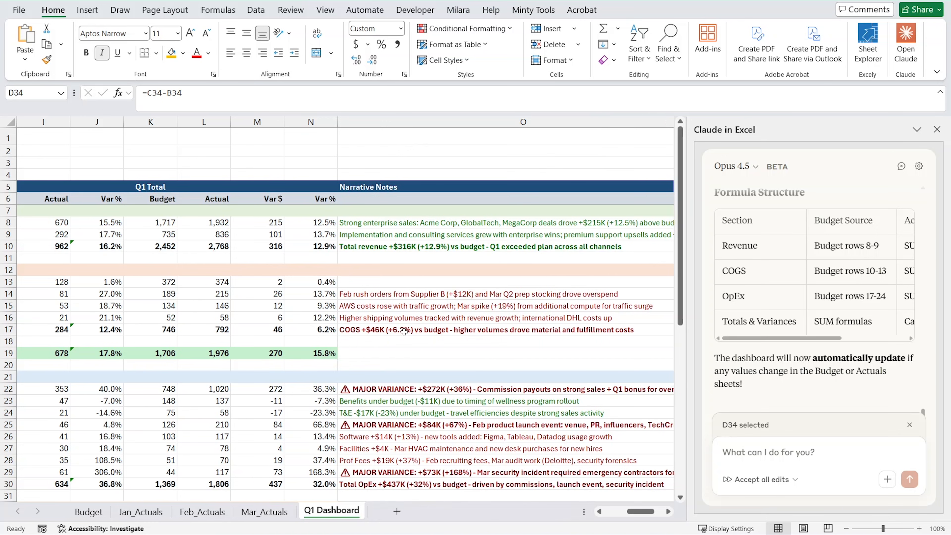
scroll(400, 281, right, 2)
scroll(289, 319, left, 3)
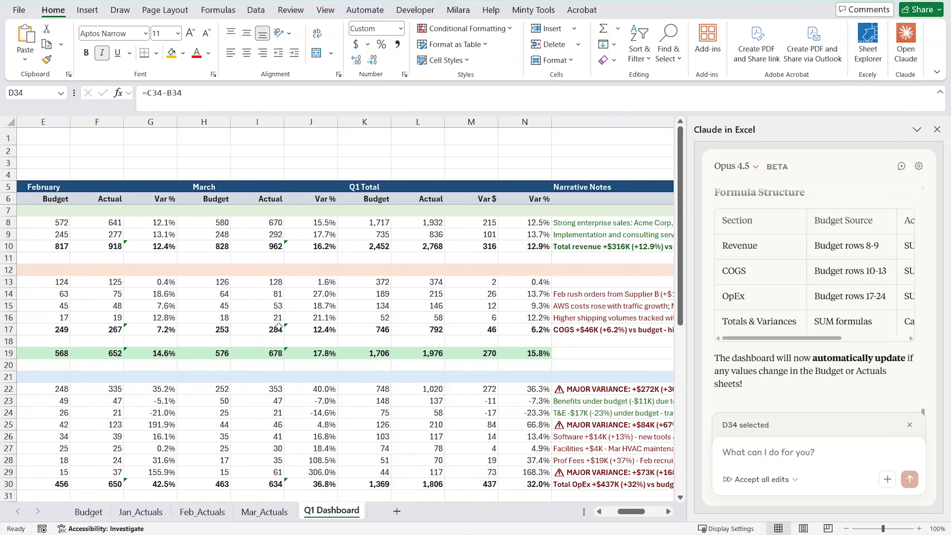
scroll(450, 376, left, 2)
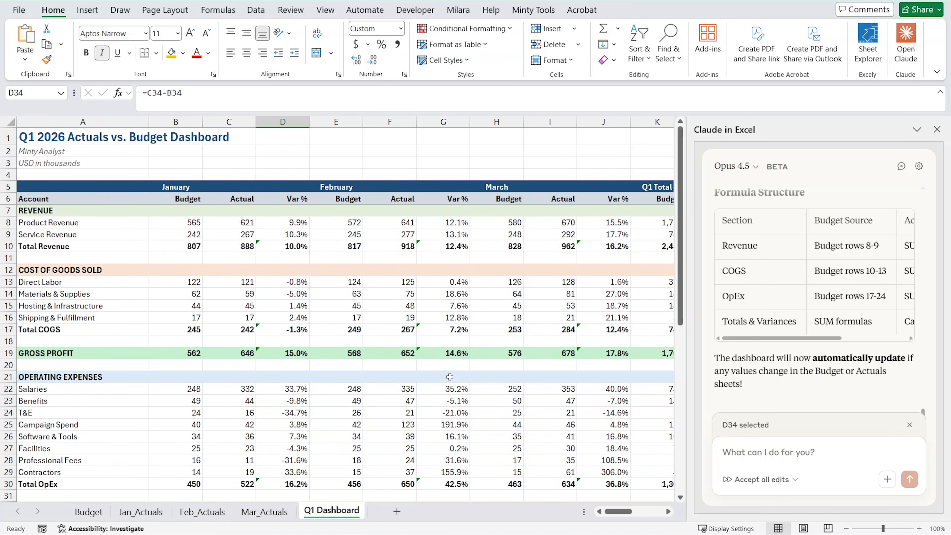
click(195, 224)
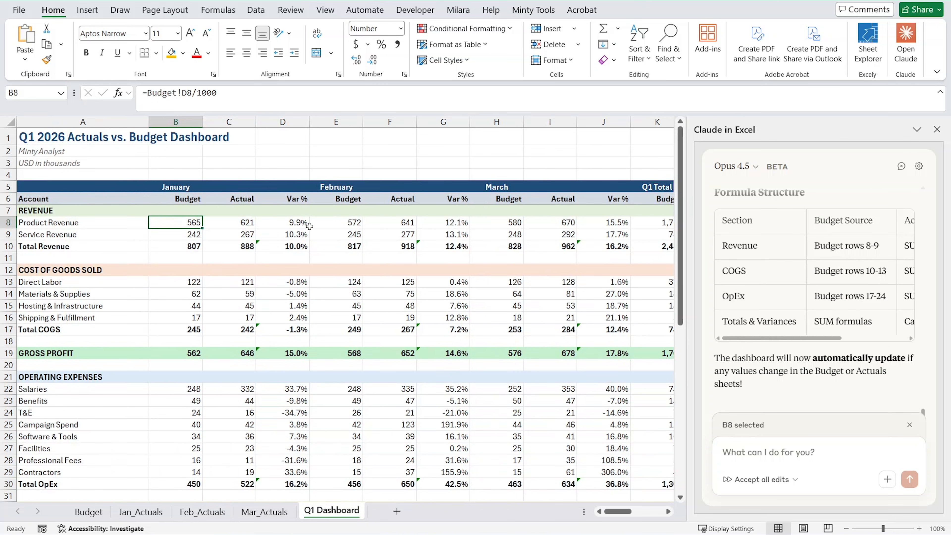
click(311, 226)
click(292, 222)
click(352, 223)
click(244, 228)
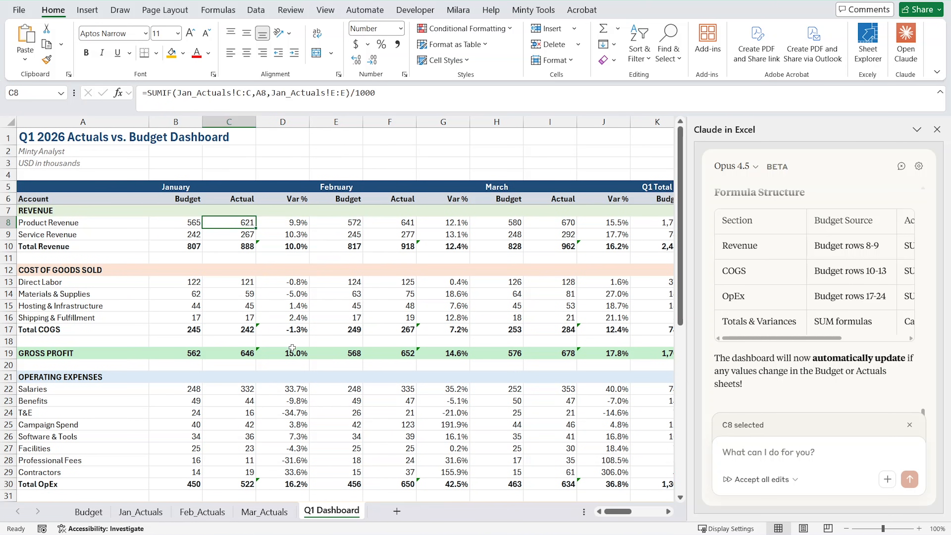
Read the Executive Summary's key wins and key concerns, selecting the T&E win and the operating profit concern.
scroll(450, 379, down, 10)
scroll(450, 379, down, 1)
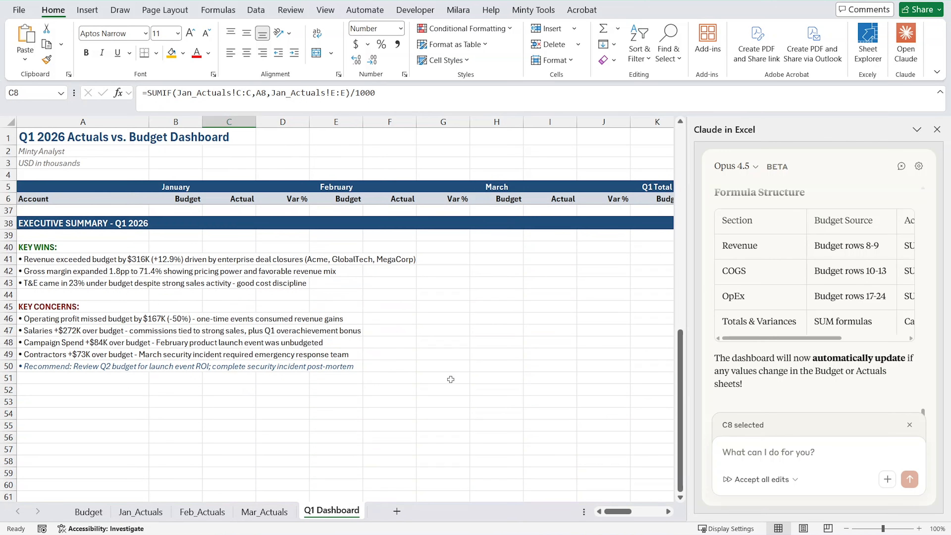
scroll(388, 373, up, 10)
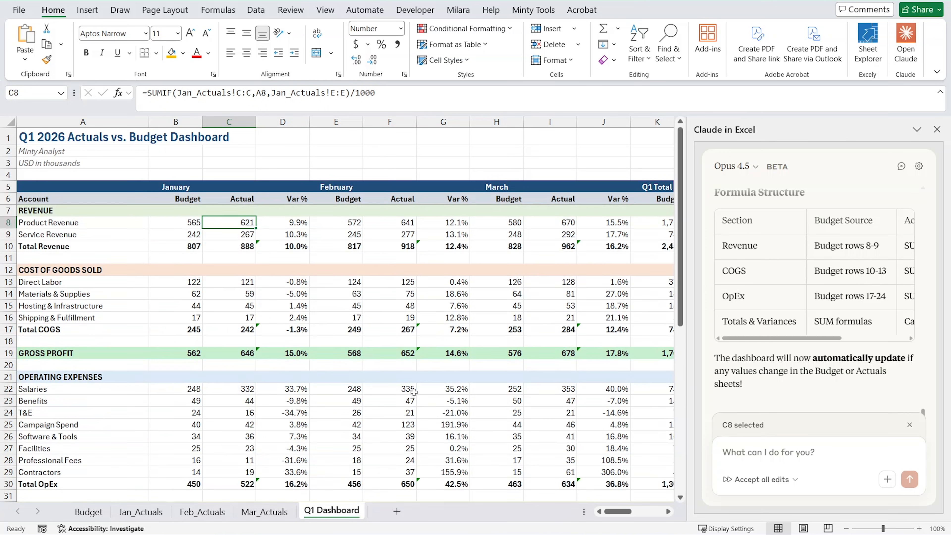
scroll(387, 373, right, 4)
scroll(160, 337, left, 4)
scroll(150, 360, down, 8)
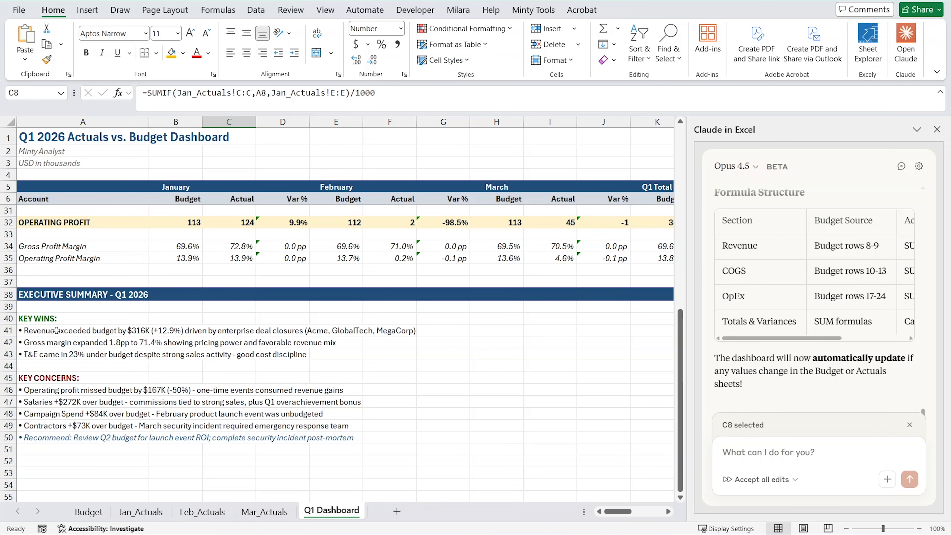
click(77, 358)
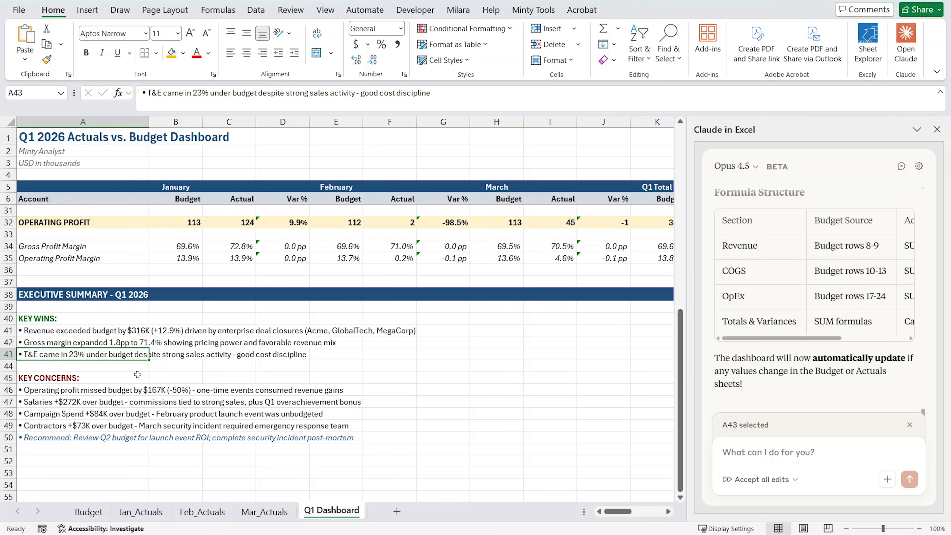
scroll(99, 435, up, 3)
scroll(99, 435, down, 5)
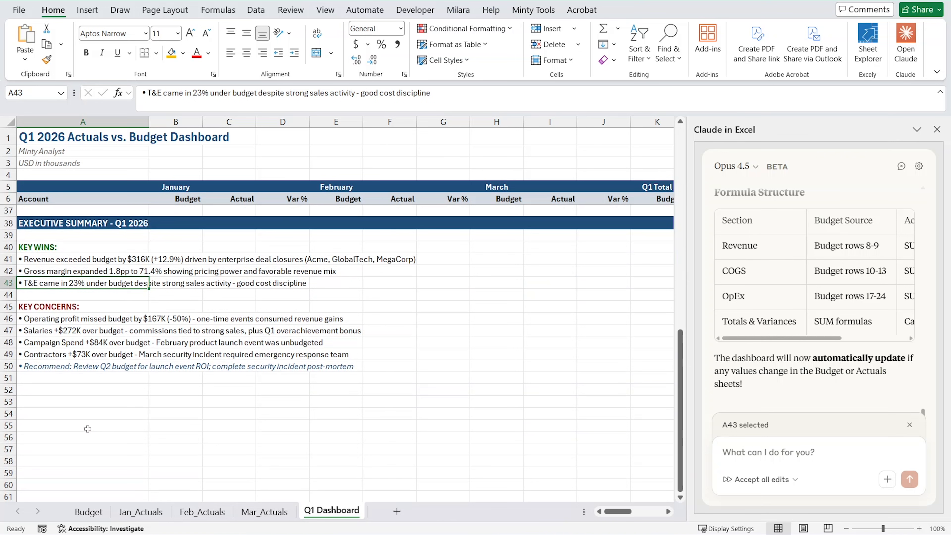
scroll(88, 429, up, 1)
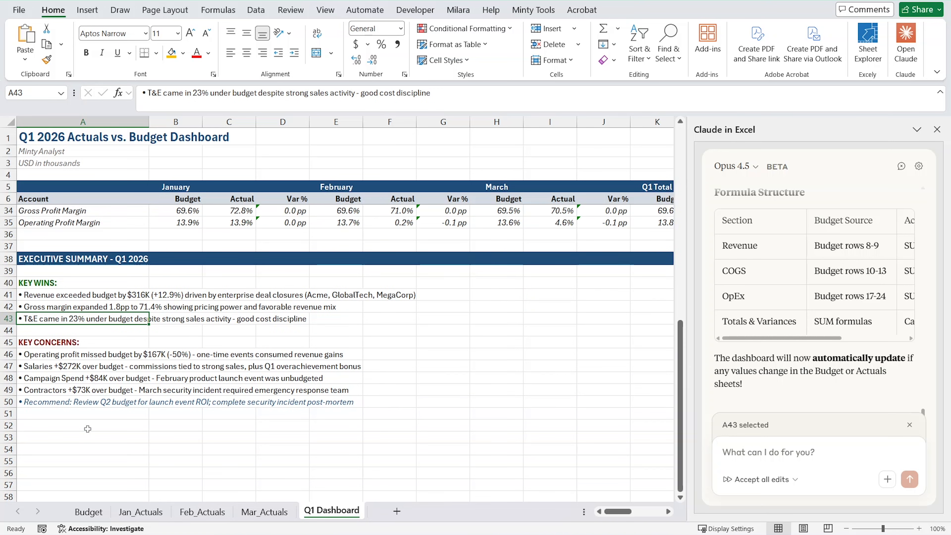
click(46, 355)
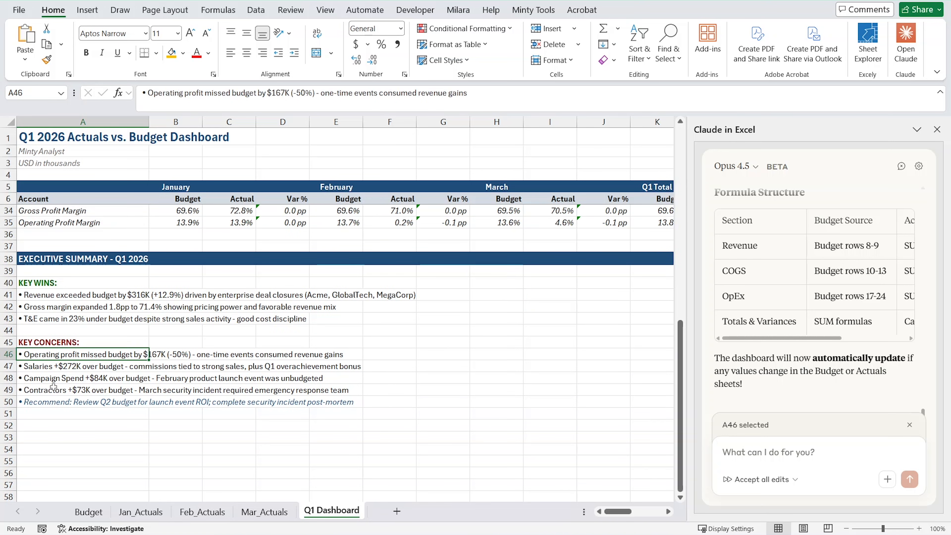
Compare the operating expense, operating profit and margin rows with the Executive Summary points.
scroll(124, 412, up, 6)
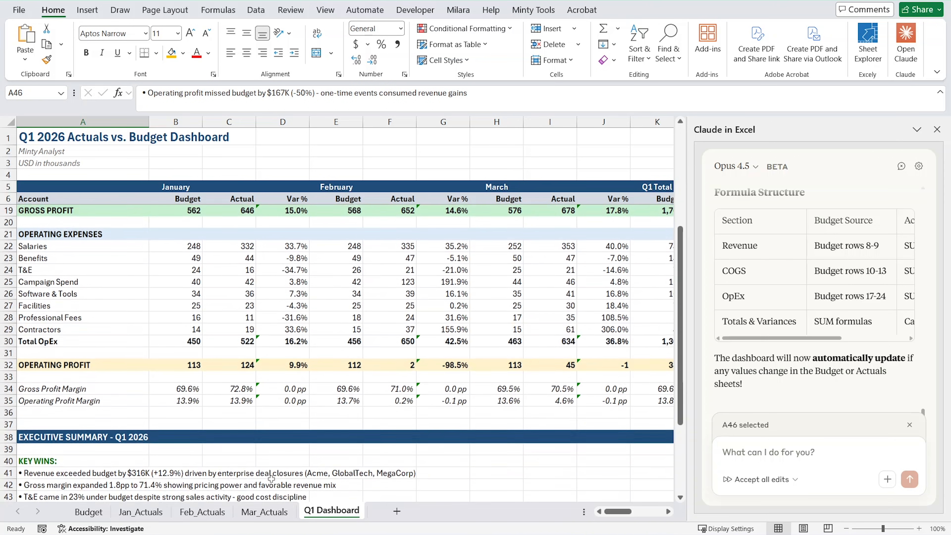
scroll(365, 425, right, 2)
scroll(365, 426, right, 2)
scroll(184, 448, left, 5)
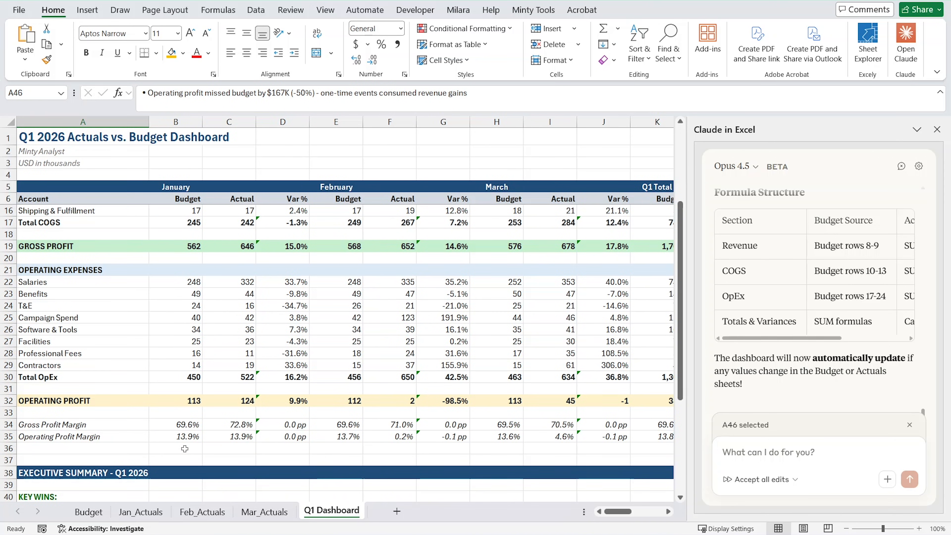
scroll(185, 448, down, 7)
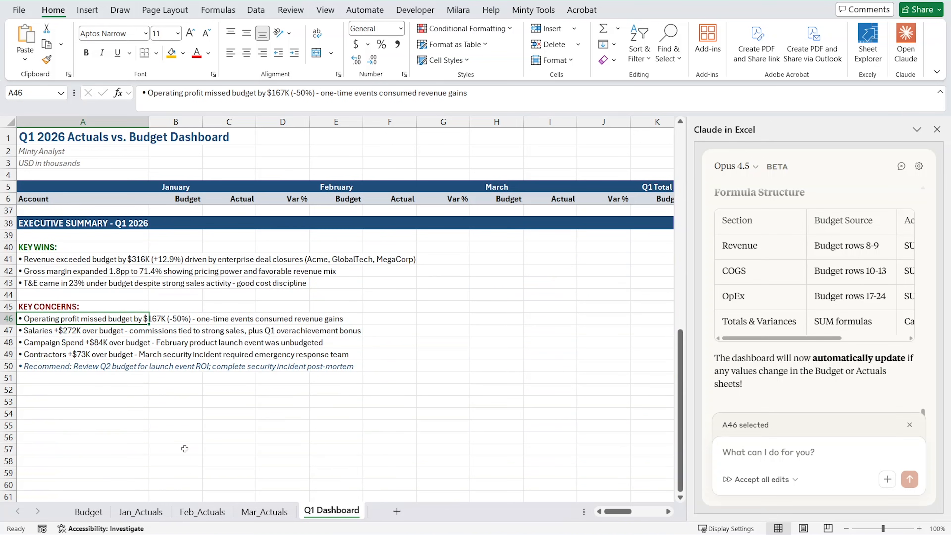
Compare the Executive Summary's salaries concern with the Salaries row and the other operating expense rows in the Q1 Dashboard.
scroll(218, 385, up, 2)
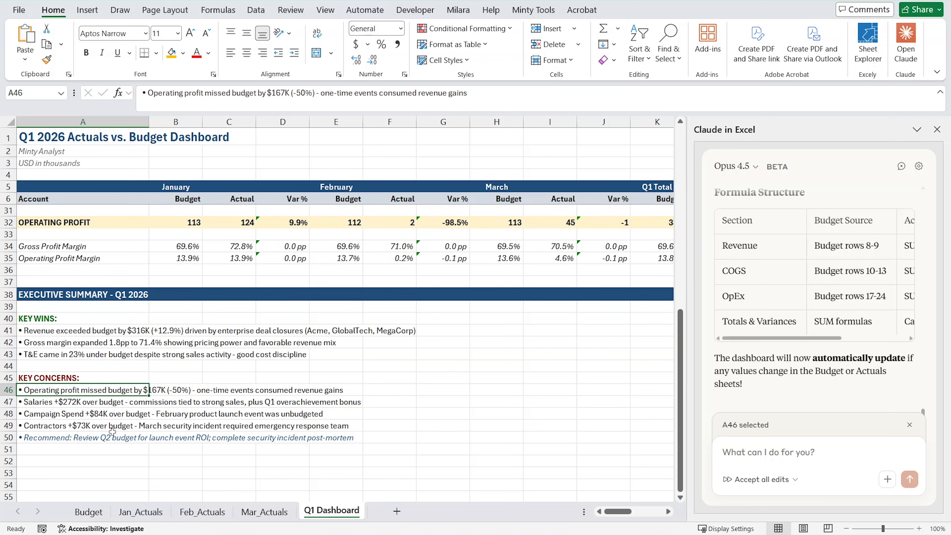
click(138, 403)
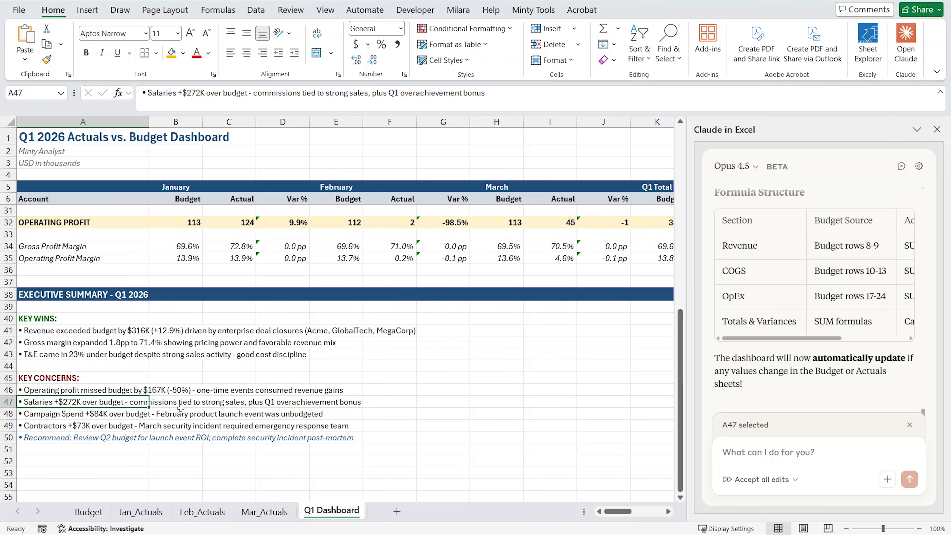
scroll(270, 410, up, 8)
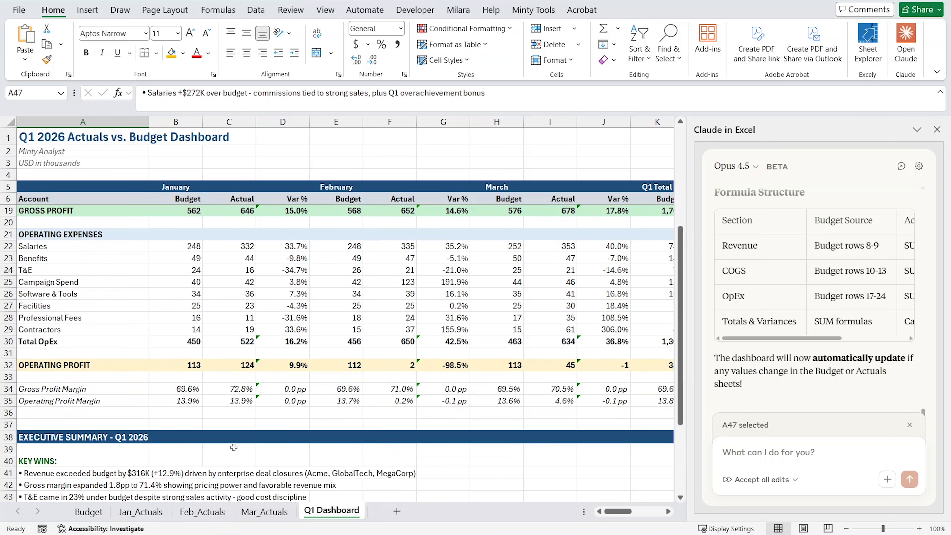
scroll(195, 461, down, 4)
scroll(195, 460, down, 3)
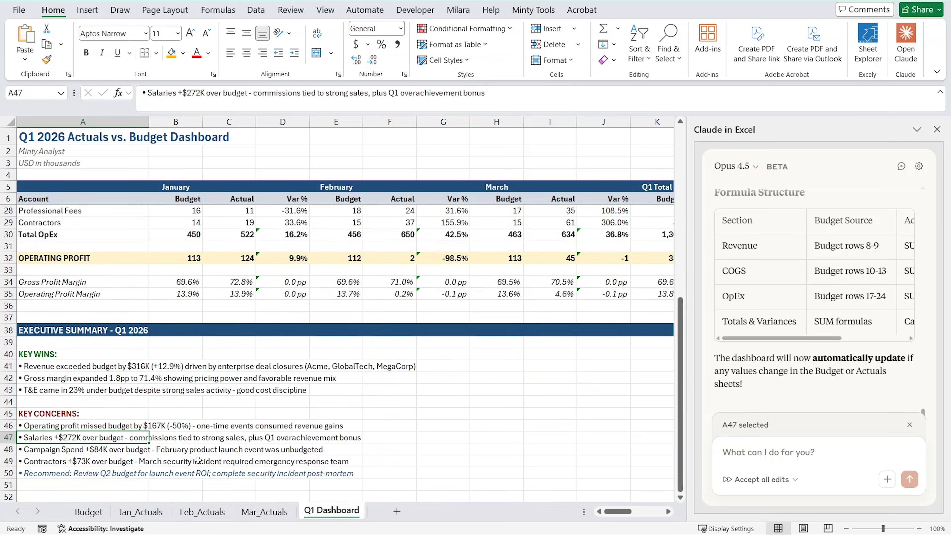
Search the Jan_Actuals, Feb_Actuals and Mar_Actuals sheets for "bonus" to trace the salaries explanation.
click(140, 512)
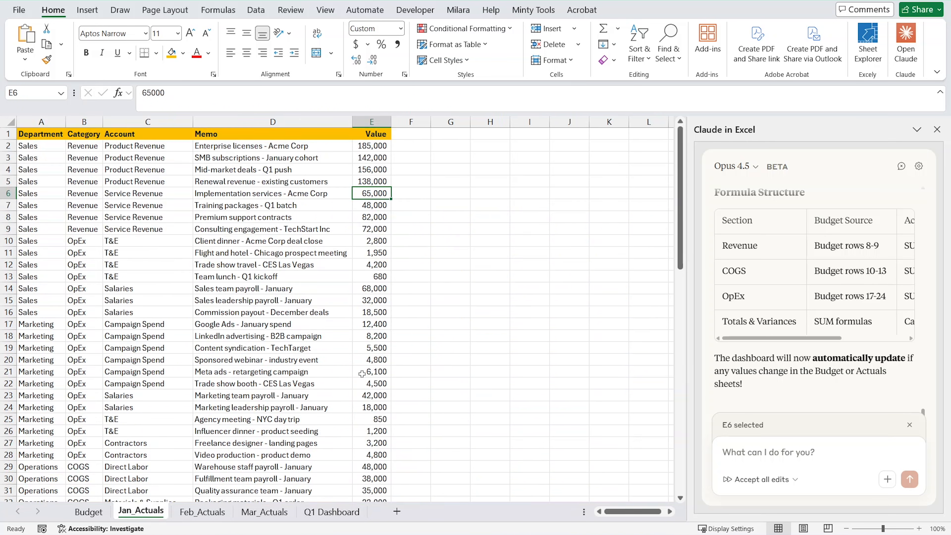
key(ctrl+f)
text(bonus)
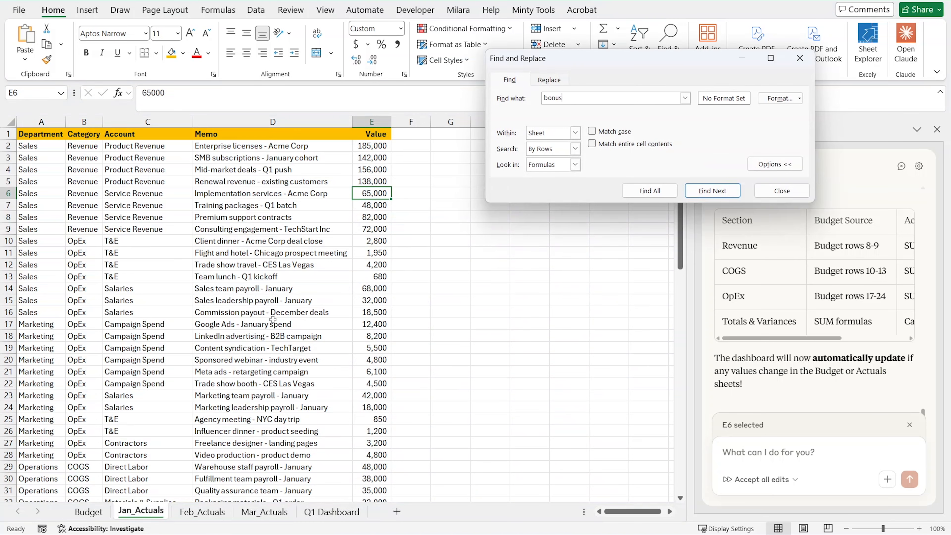
key(Return)
key(Return)
click(202, 514)
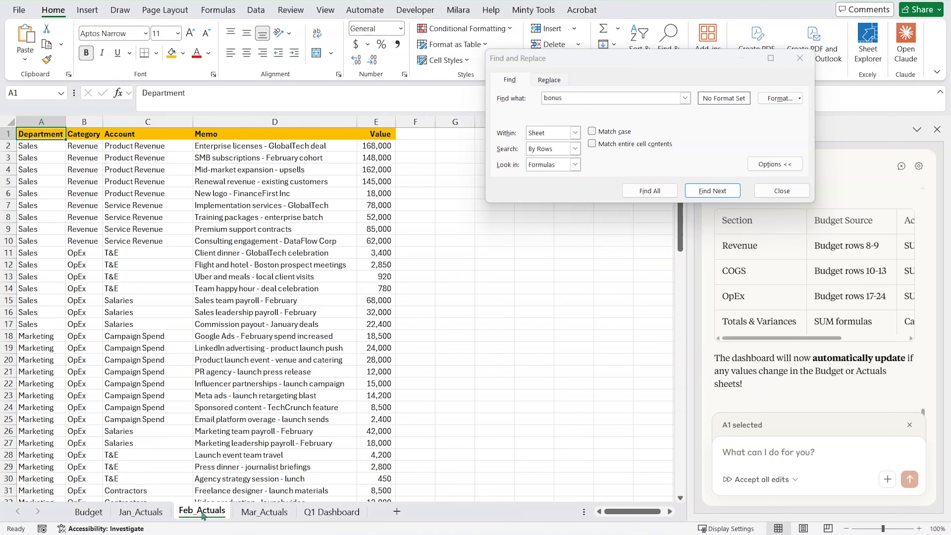
click(690, 192)
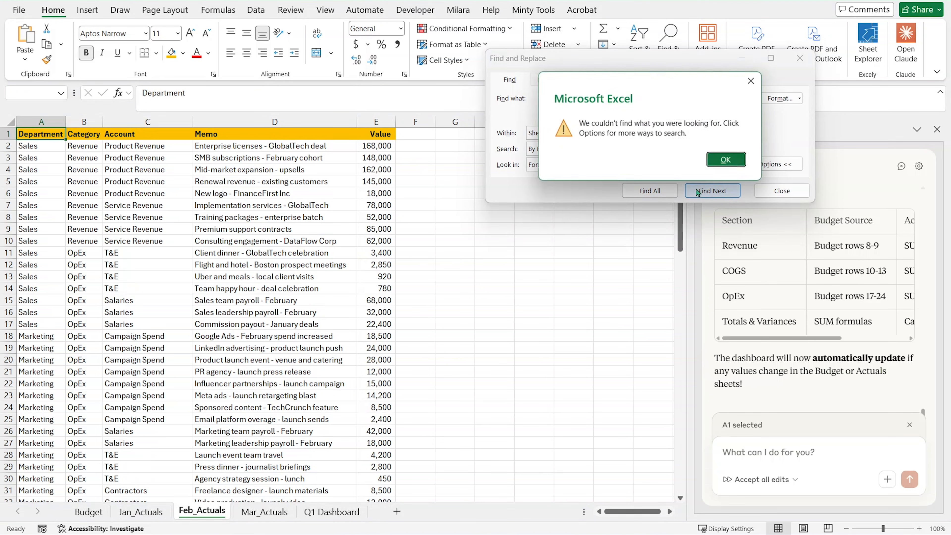
click(717, 164)
click(264, 511)
click(712, 190)
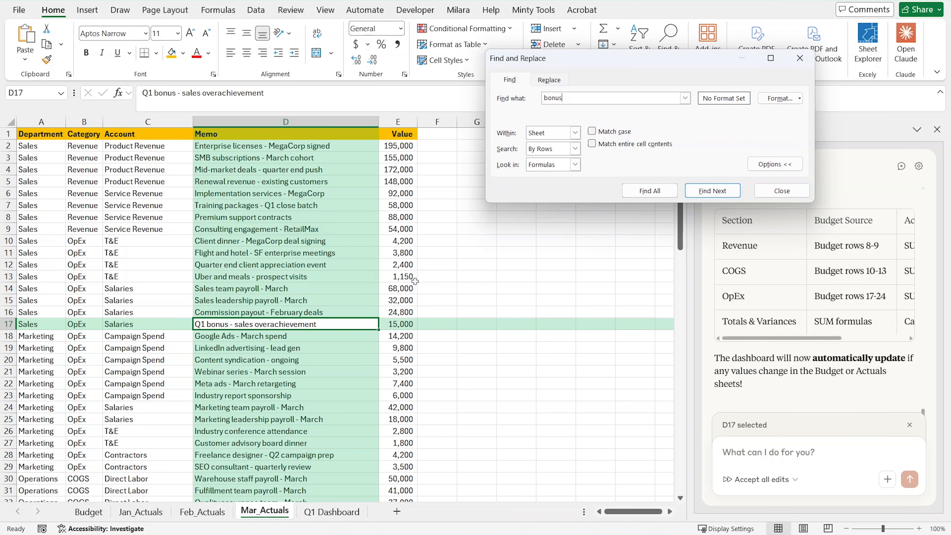
click(782, 191)
View the Budget sheet, then check the Q1 Total columns and Narrative Notes on the Q1 Dashboard sheet.
click(94, 510)
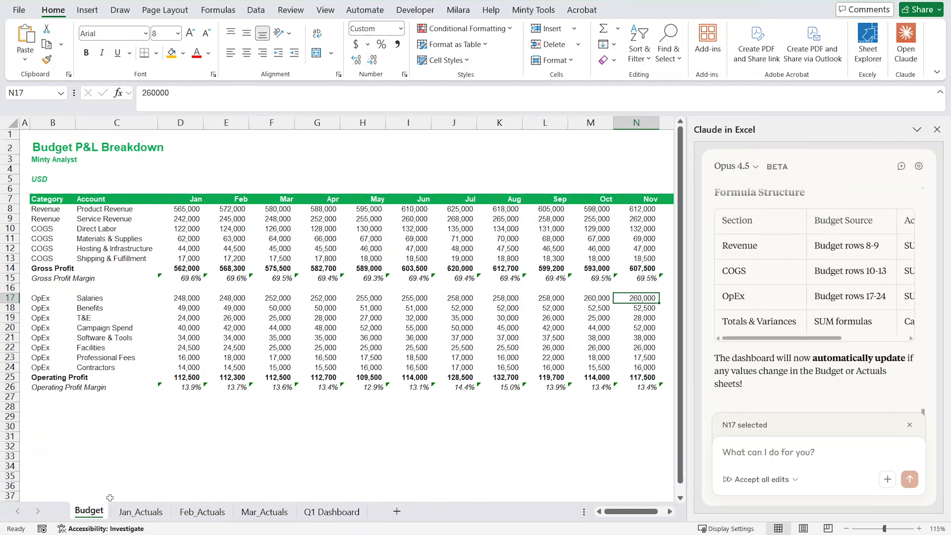
click(324, 513)
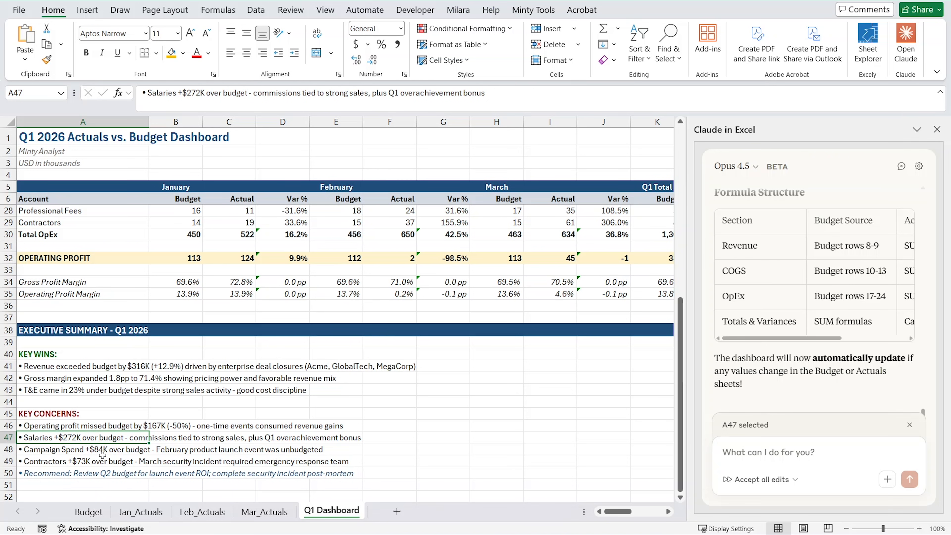
scroll(206, 381, up, 7)
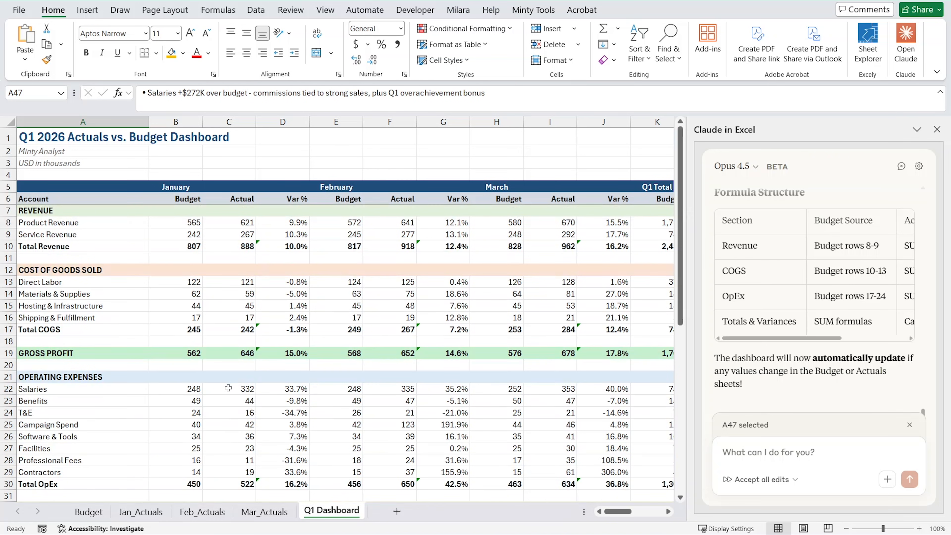
scroll(299, 264, right, 5)
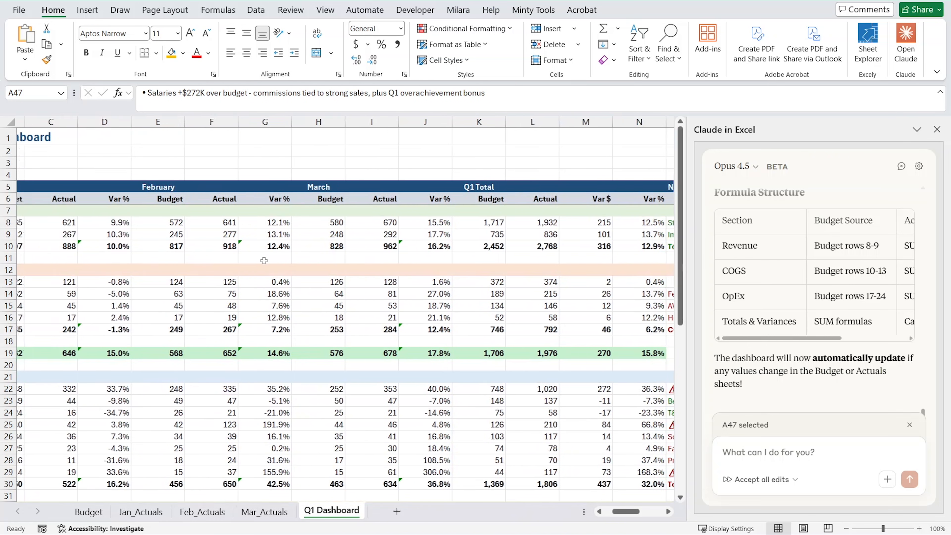
scroll(239, 262, right, 4)
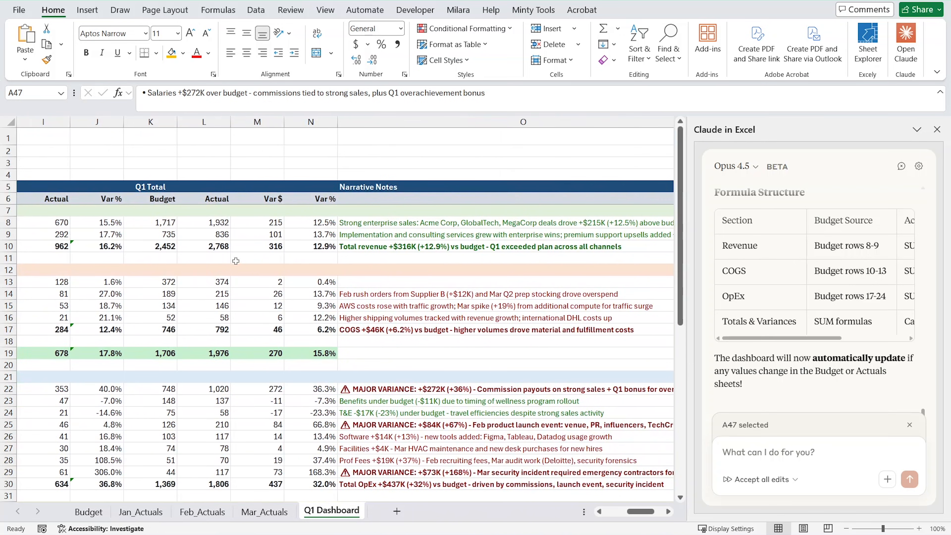
scroll(160, 270, left, 9)
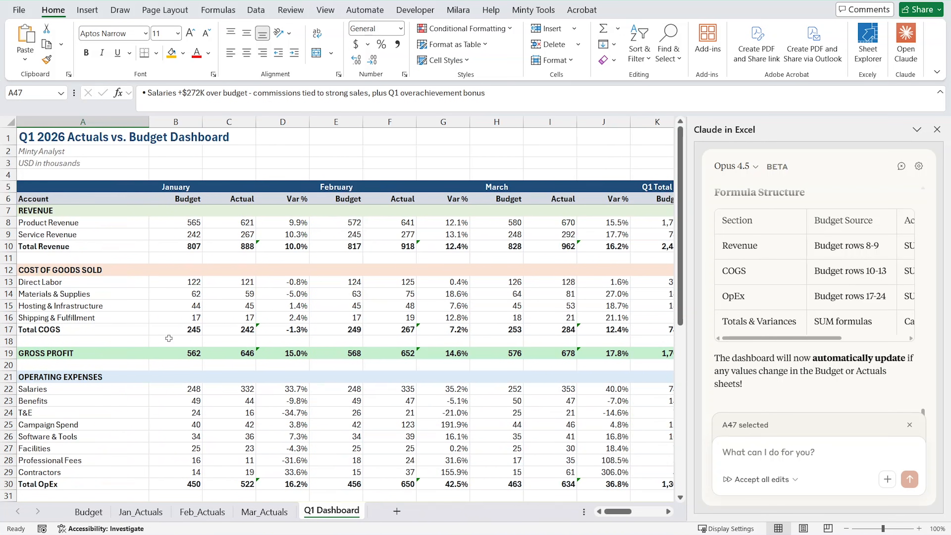
Review the full Q1 Dashboard, from the revenue and expense rows to the Executive Summary, quarter totals and narrative notes.
scroll(291, 354, down, 3)
scroll(292, 360, up, 3)
scroll(232, 359, down, 7)
scroll(232, 358, down, 2)
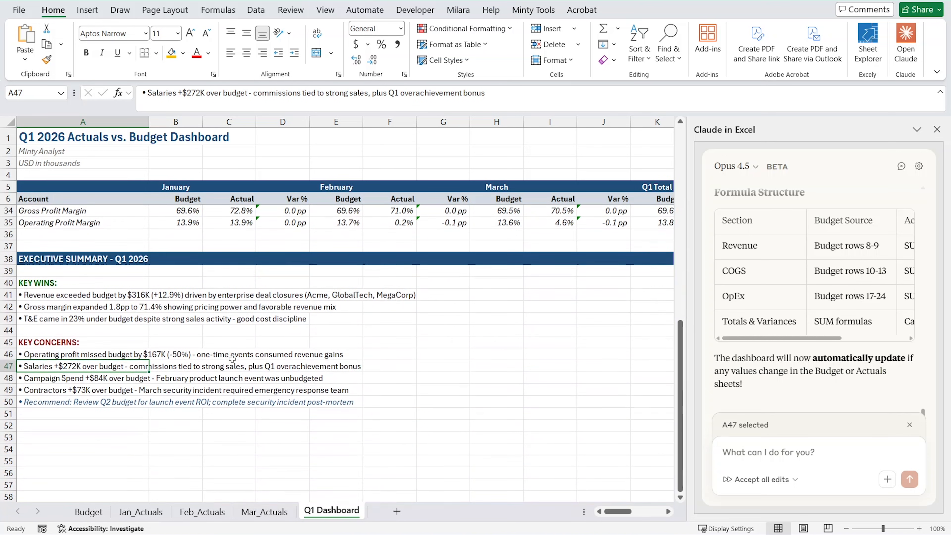
scroll(248, 376, up, 8)
scroll(273, 400, up, 1)
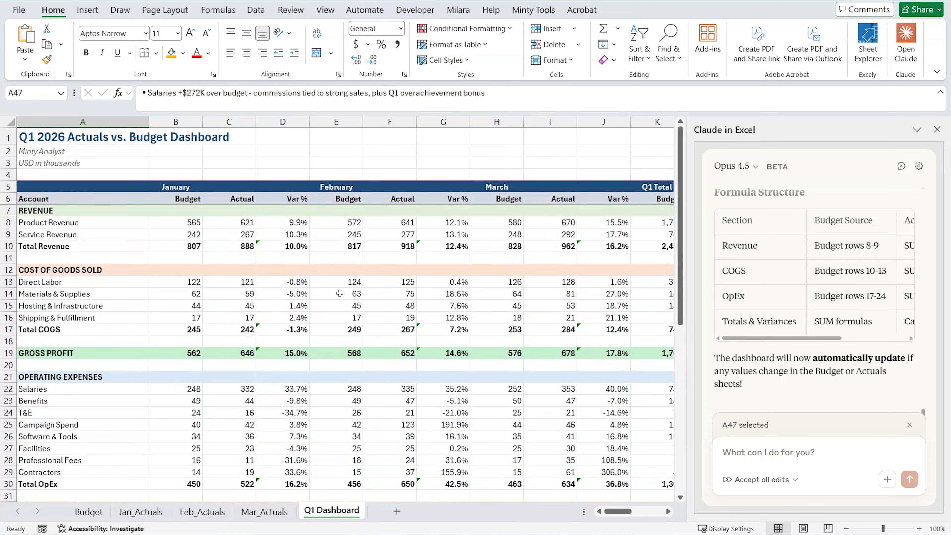
scroll(339, 294, right, 6)
scroll(338, 307, left, 1)
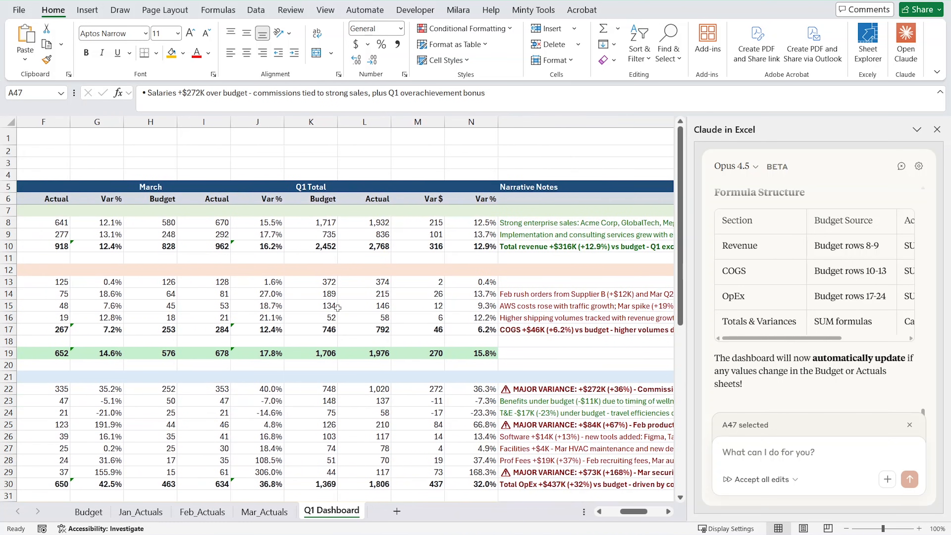
scroll(338, 307, left, 5)
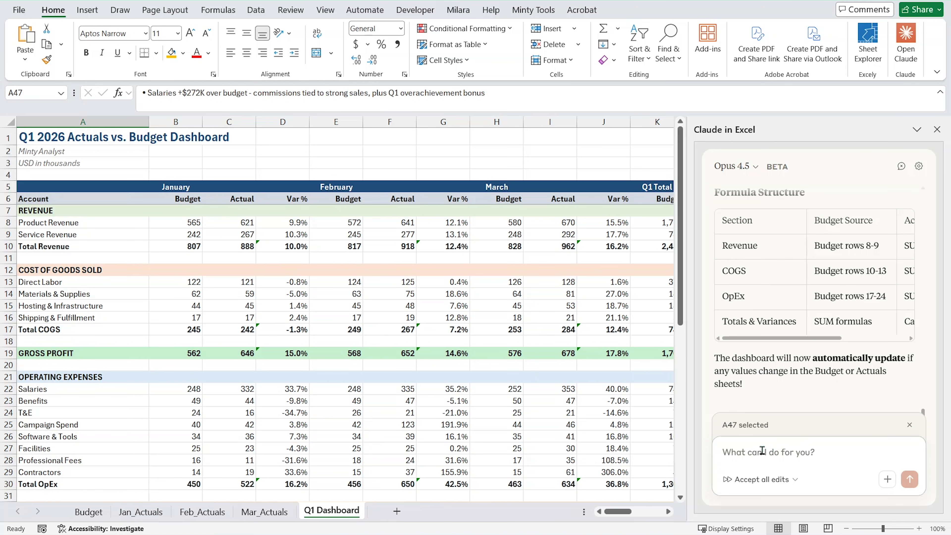
Write Claude a prompt to re-forecast the rest of the year from Q1 performance and original budget data, in a new tab structured like Budget.
scroll(809, 331, up, 15)
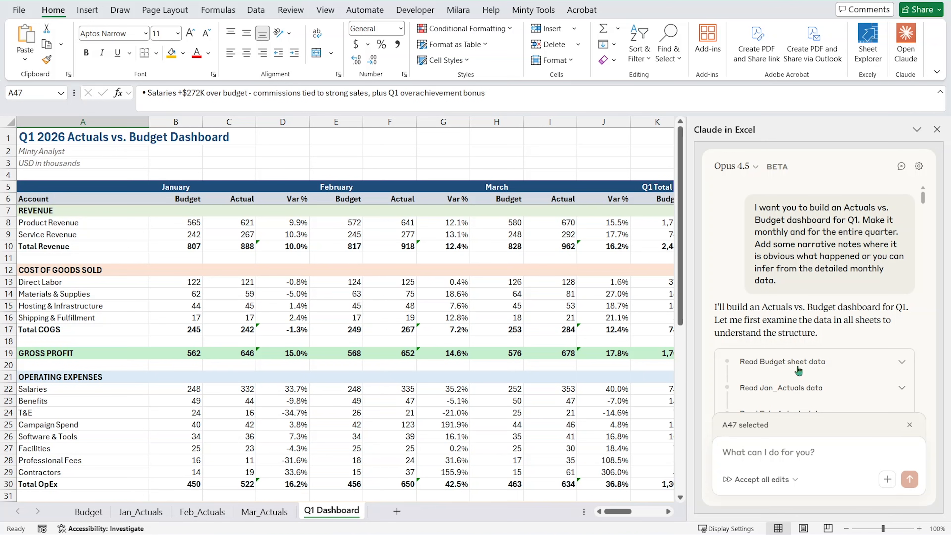
scroll(801, 292, down, 20)
click(773, 452)
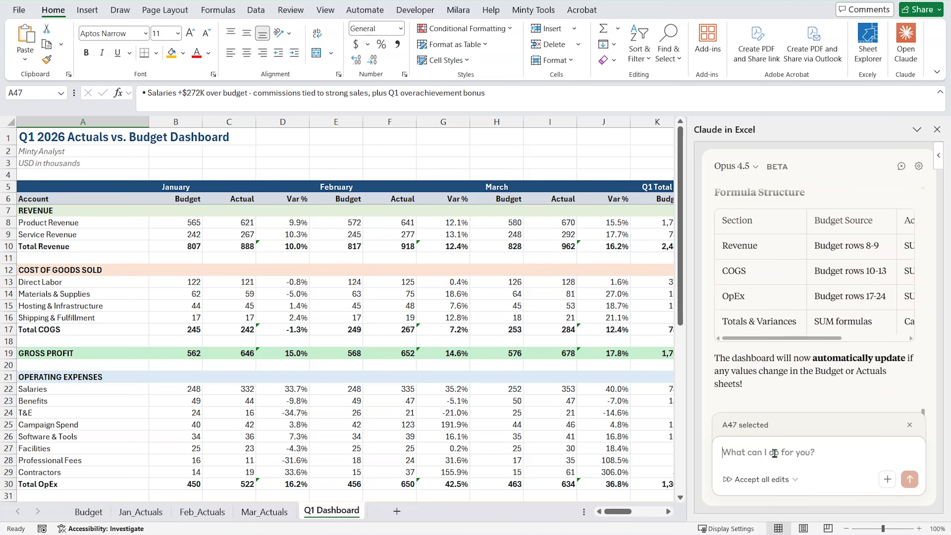
text(I want t)
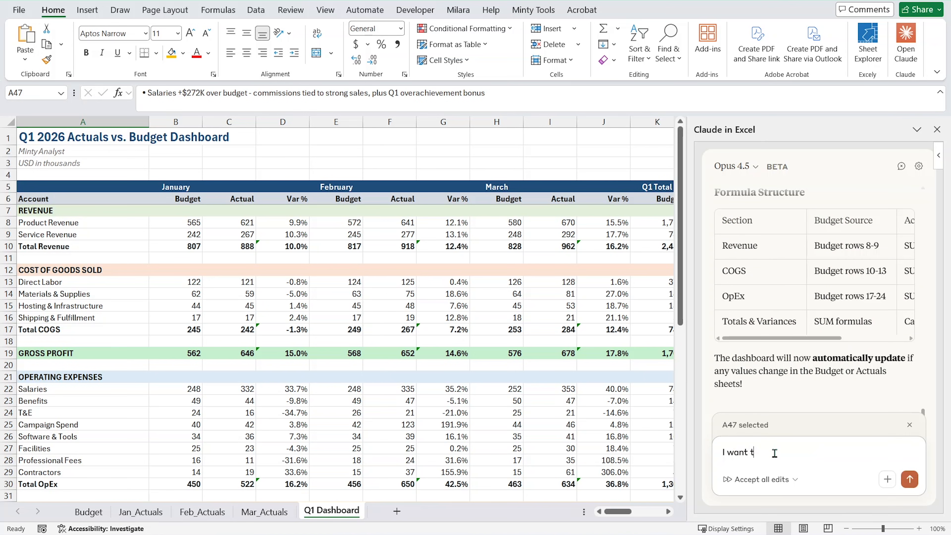
text(o re-forecast the rest of the year based o)
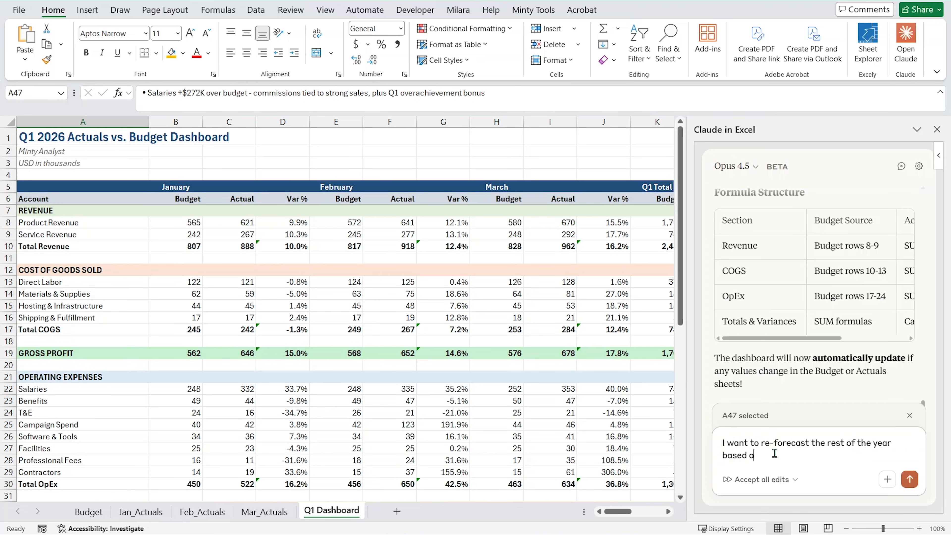
text(n Q1 performance and original budget da)
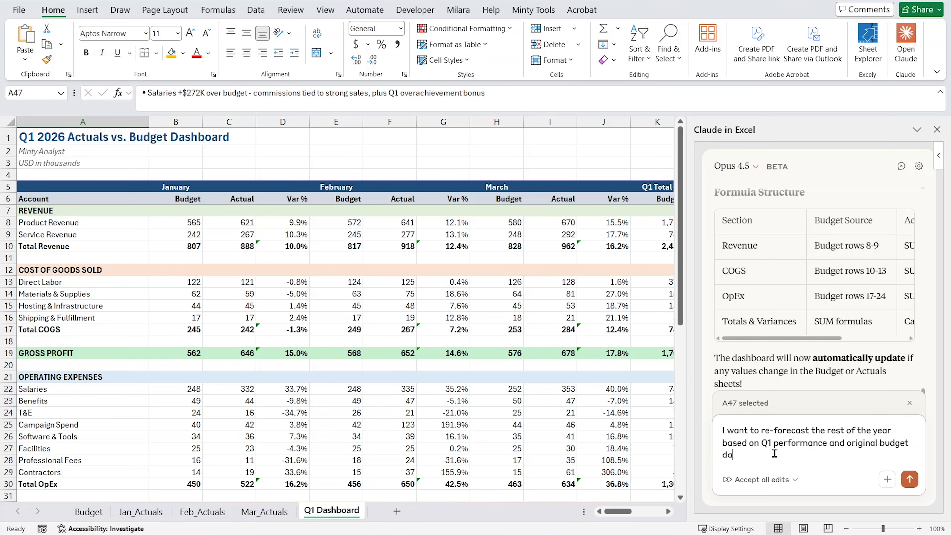
text(ta. Do that for me in a new tab witht he s)
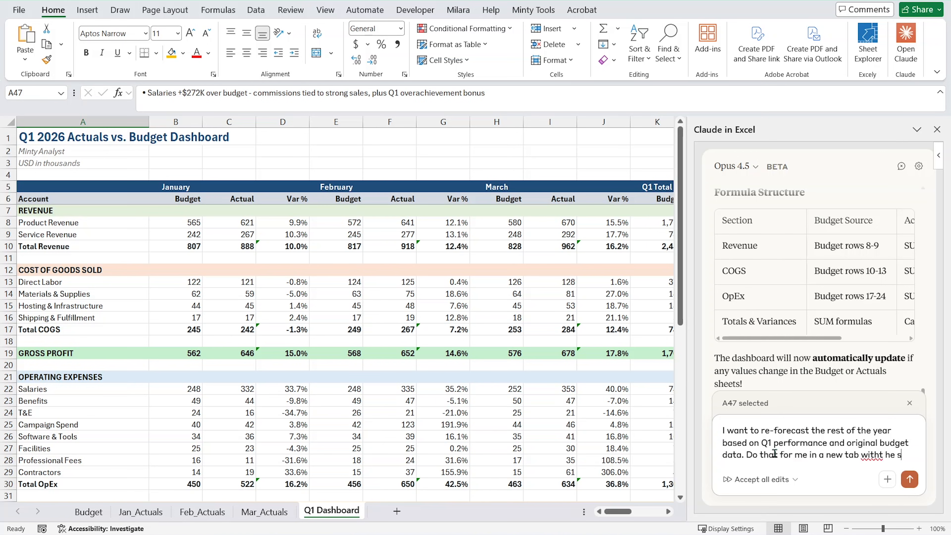
text(ame structure as the Budget tab and then)
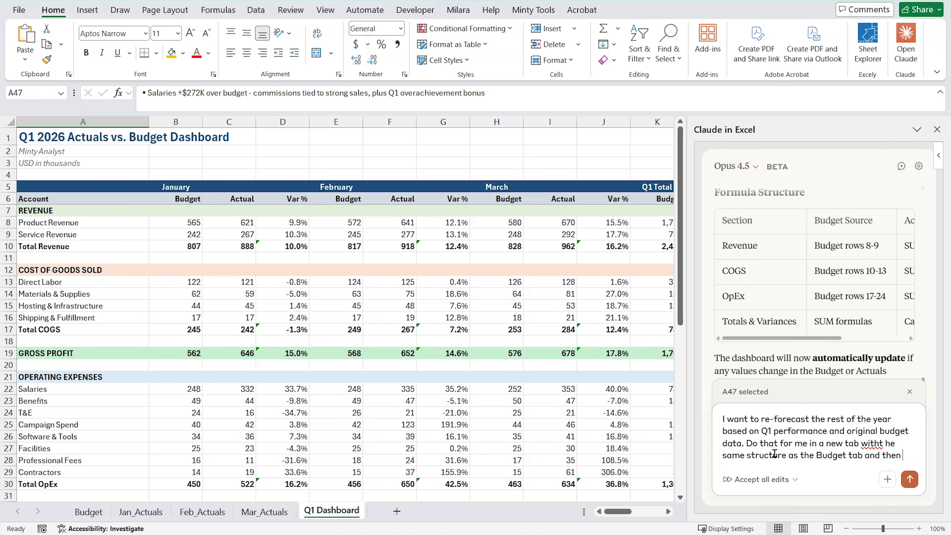
text( give me )
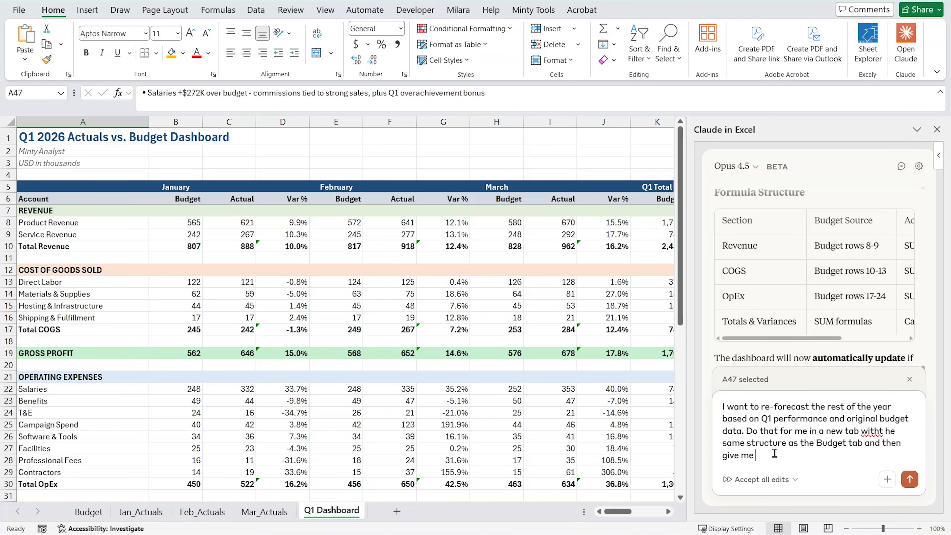
text(a year-to-year comparison of the new)
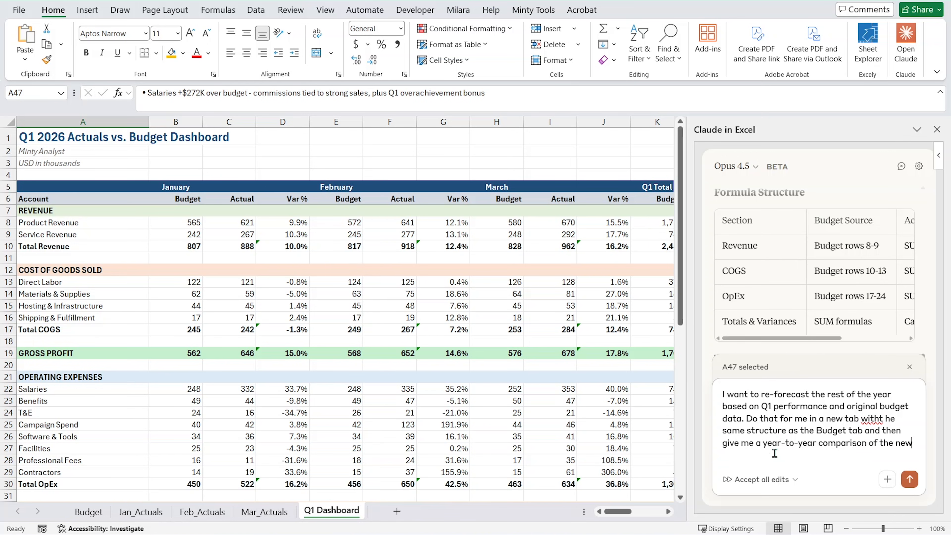
text( budget vs. the old budget, with a short explanation of why)
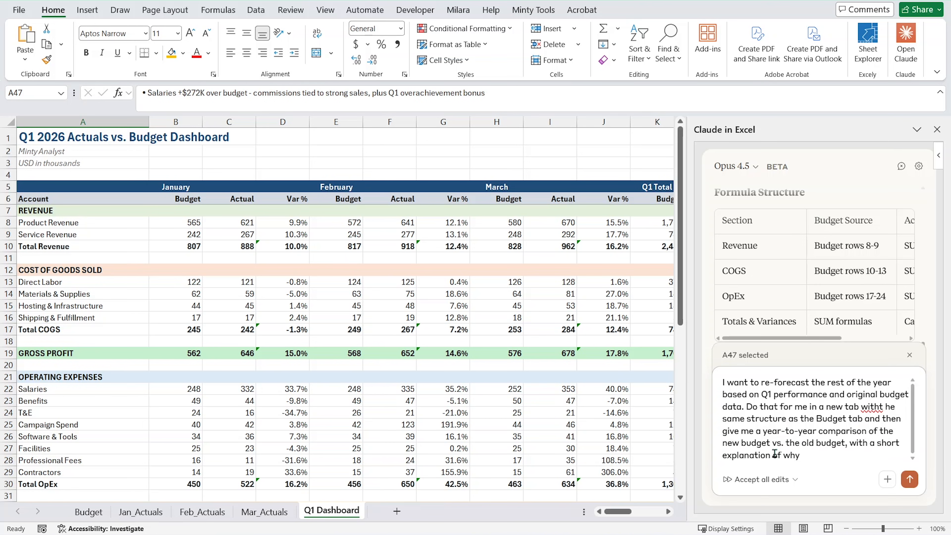
text( we changed it.)
Add a request for a year-to-year comparison of the new versus old budget with a short explanation of why it changed, and send the prompt.
key(Return)
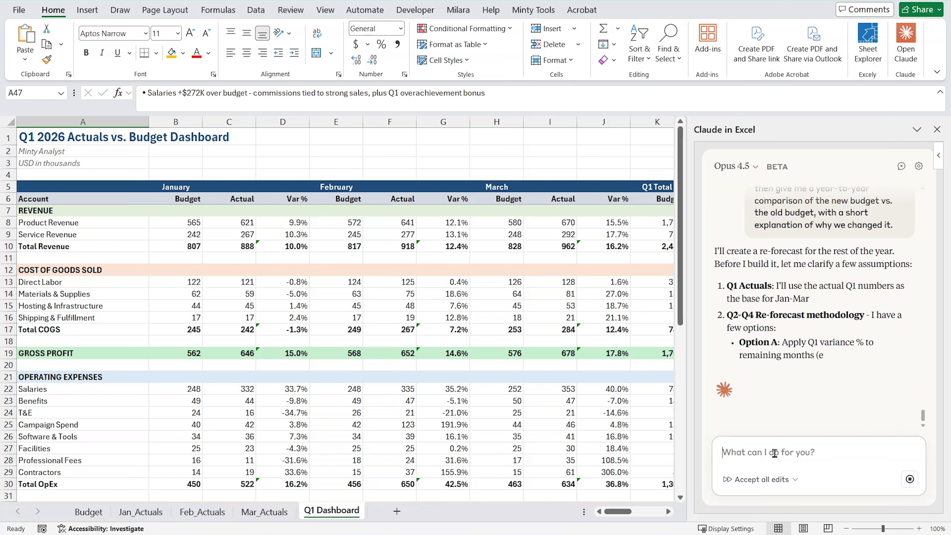
Read Claude's re-forecast assumptions, methodology options A, B and C, and the reasons for its recommendation.
scroll(790, 378, up, 3)
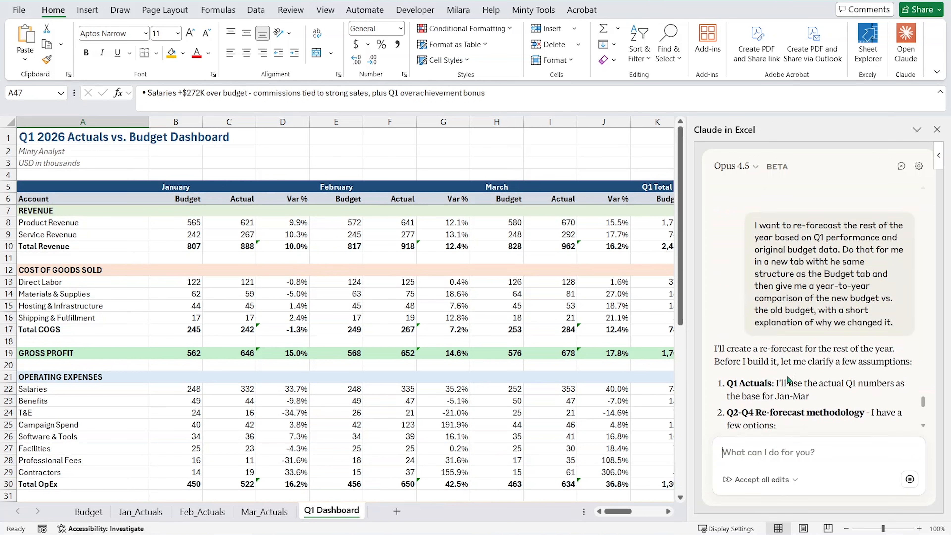
scroll(787, 379, down, 1)
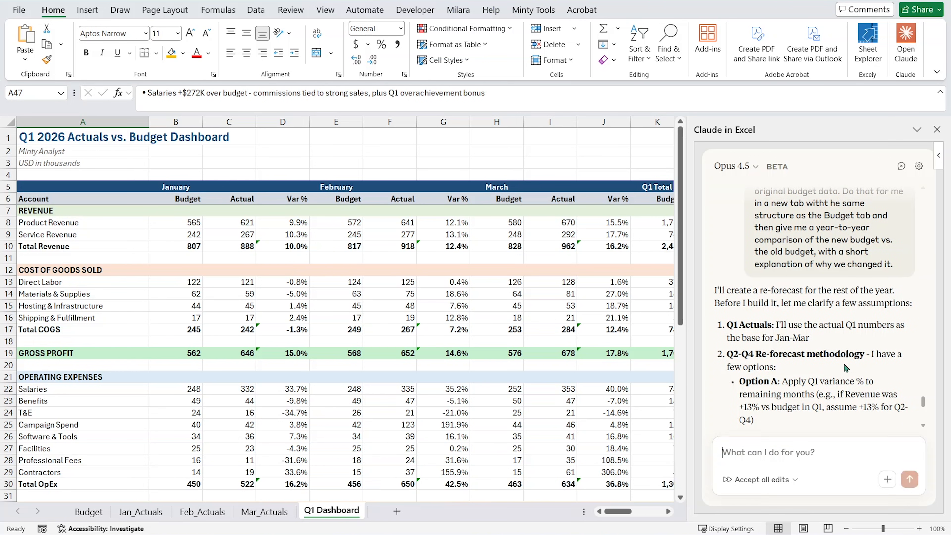
scroll(813, 359, down, 2)
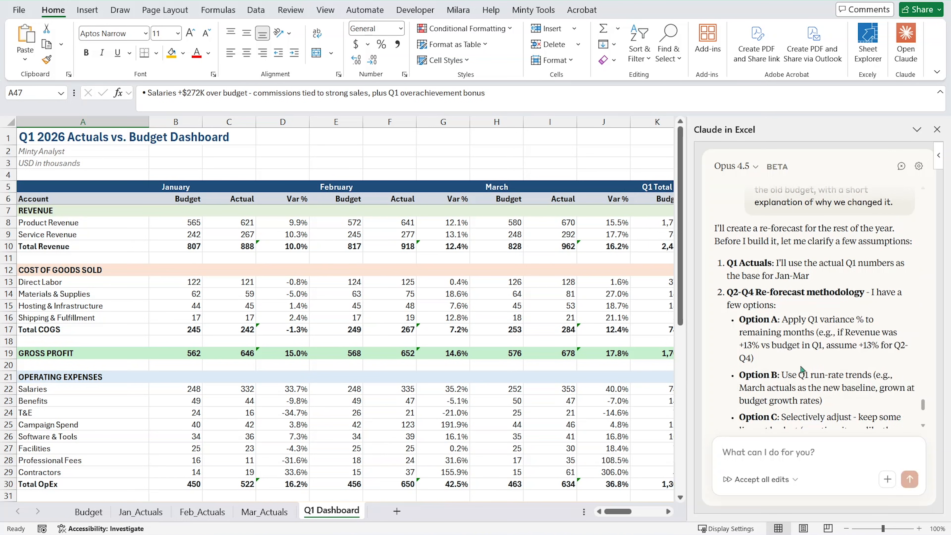
scroll(802, 372, down, 2)
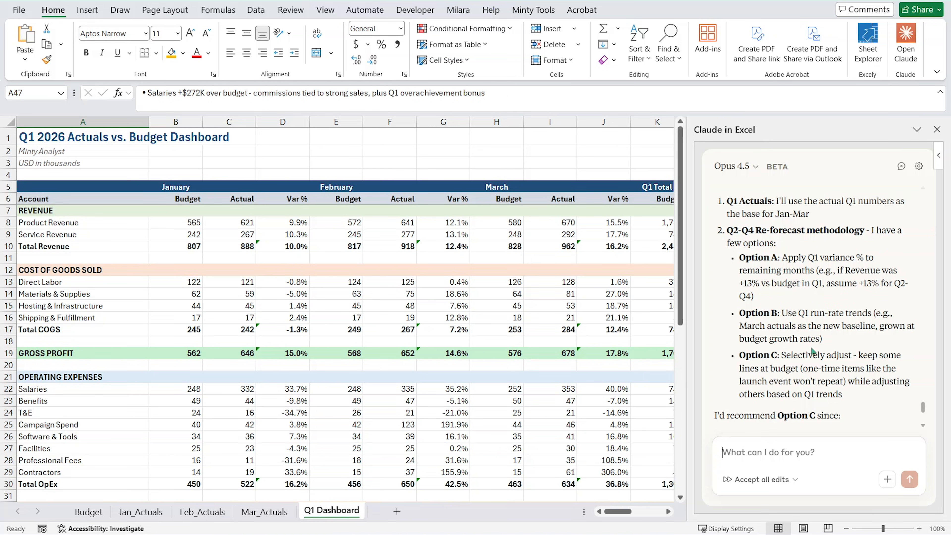
scroll(809, 382, down, 2)
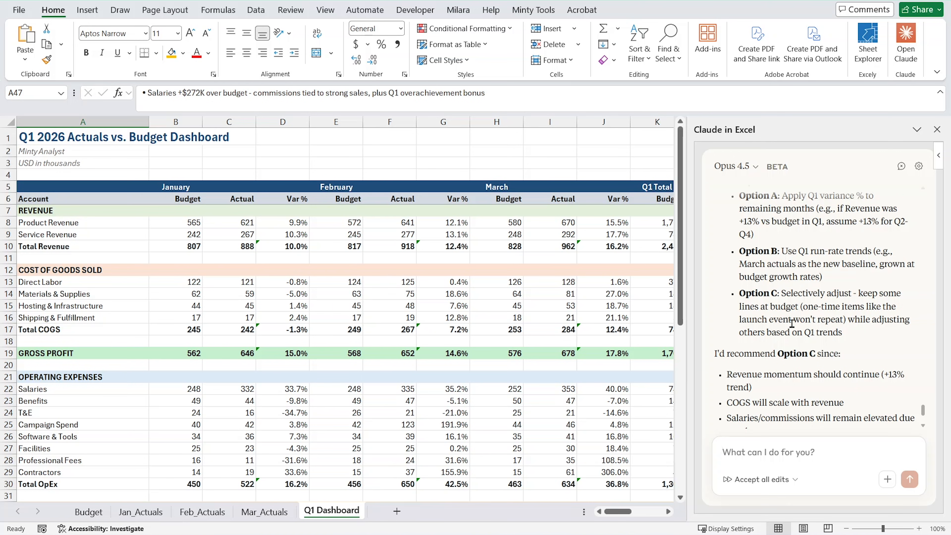
Read the rest of Claude's case for Option C and start a reply to its question about the approach.
scroll(791, 335, down, 2)
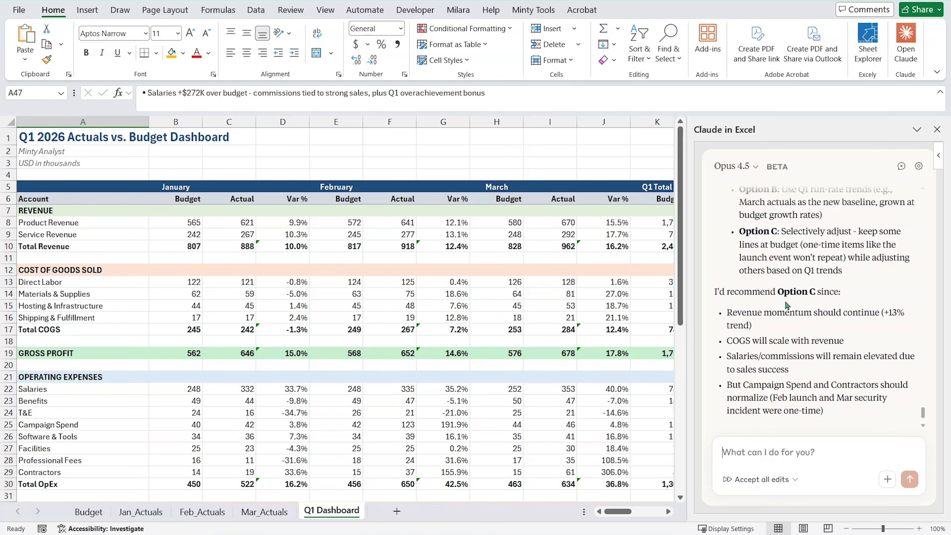
scroll(763, 290, down, 2)
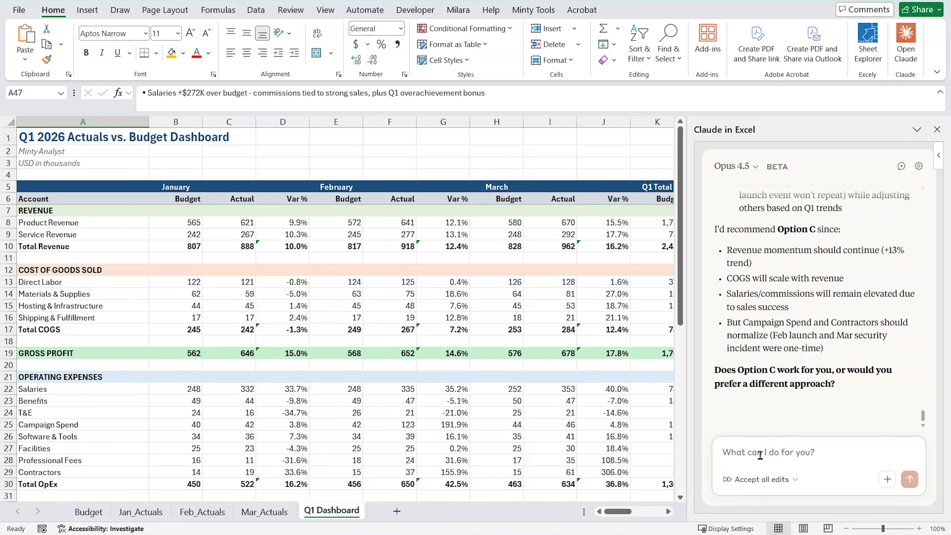
click(744, 453)
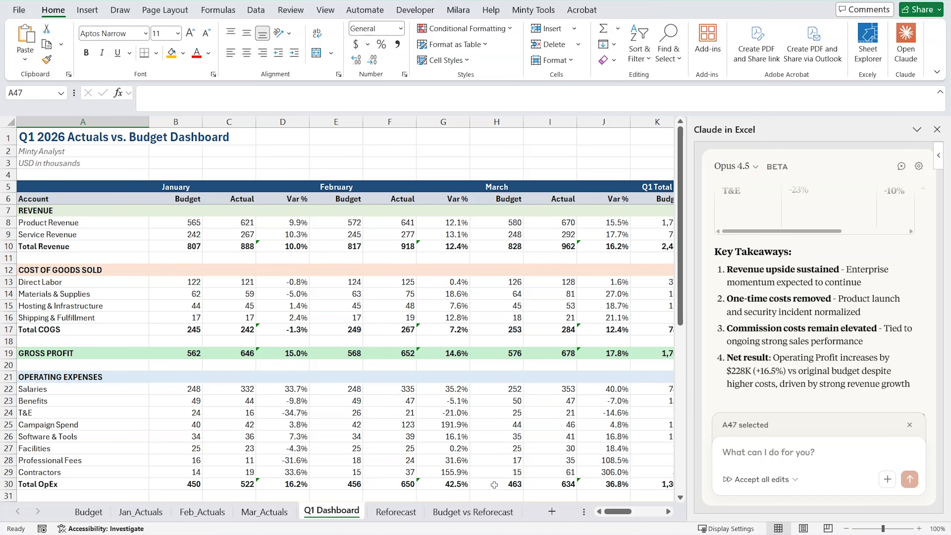
Open the Reforecast sheet and review the re-forecast P&L across all months from January to December.
click(395, 512)
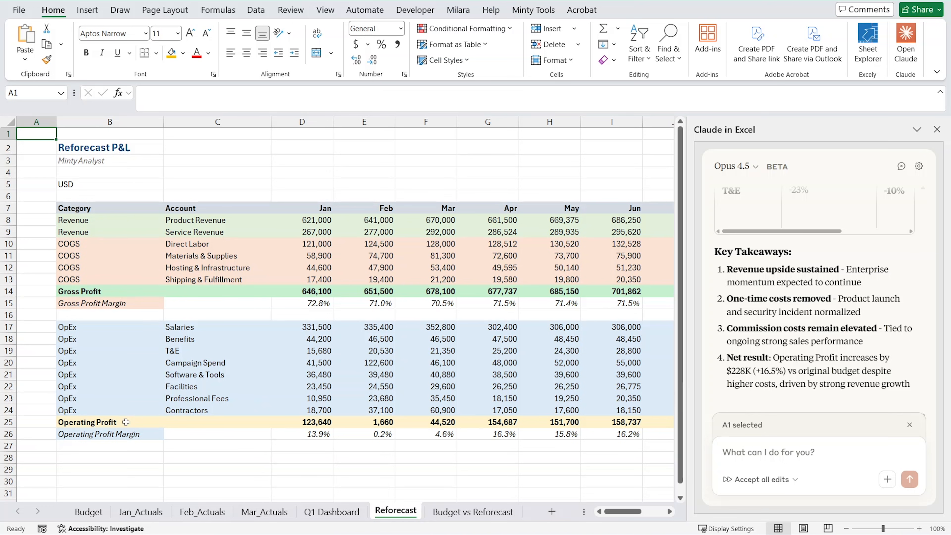
scroll(209, 339, right, 4)
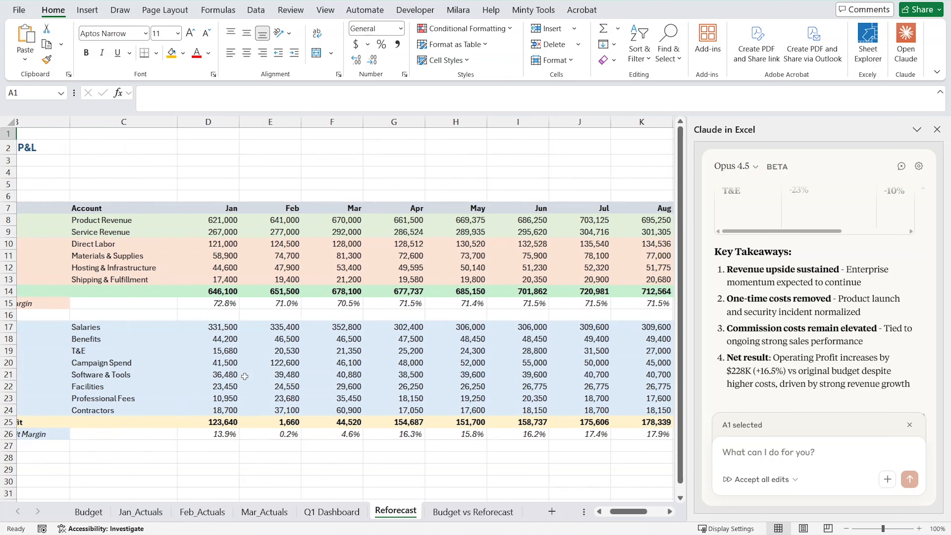
scroll(245, 375, right, 3)
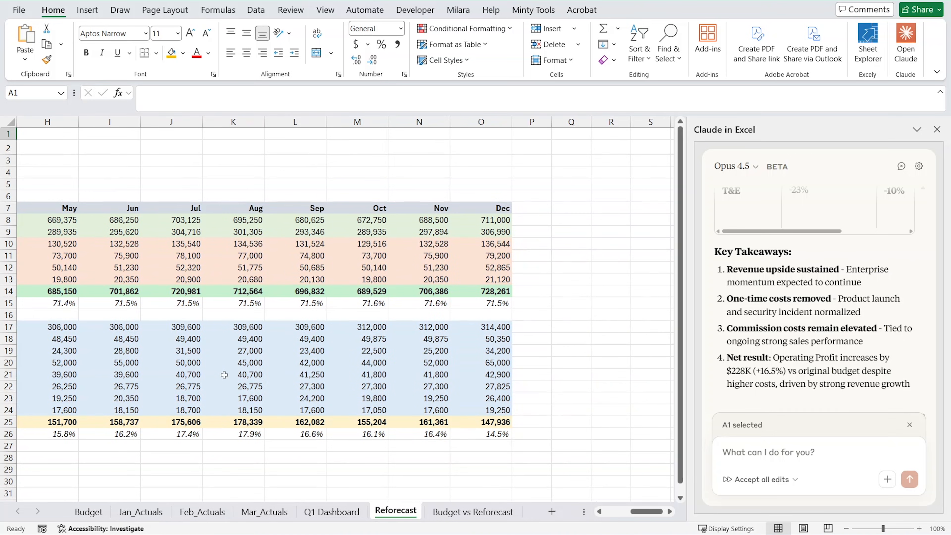
scroll(224, 374, left, 3)
scroll(223, 374, left, 4)
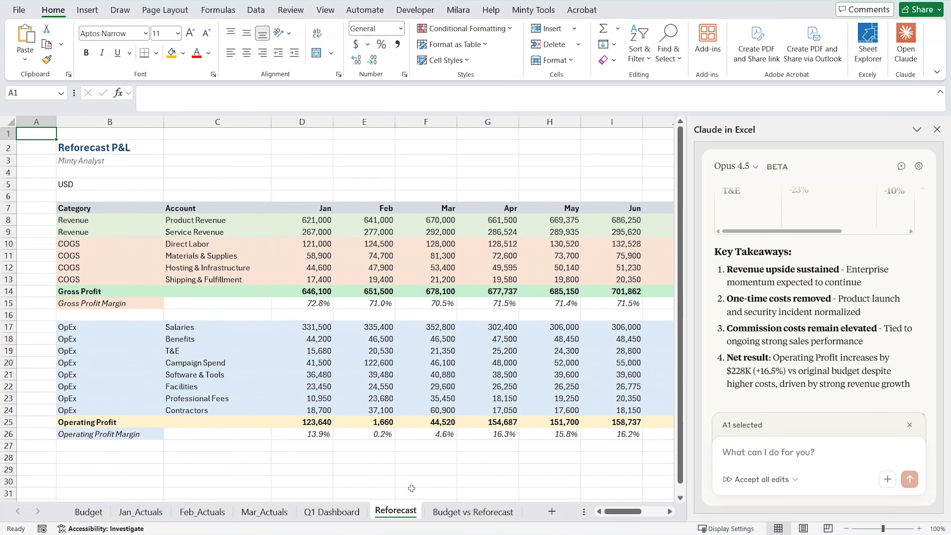
Open the Budget vs Reforecast comparison and check Product Revenue's Original Budget formula against the monthly figures in the Budget sheet.
click(464, 512)
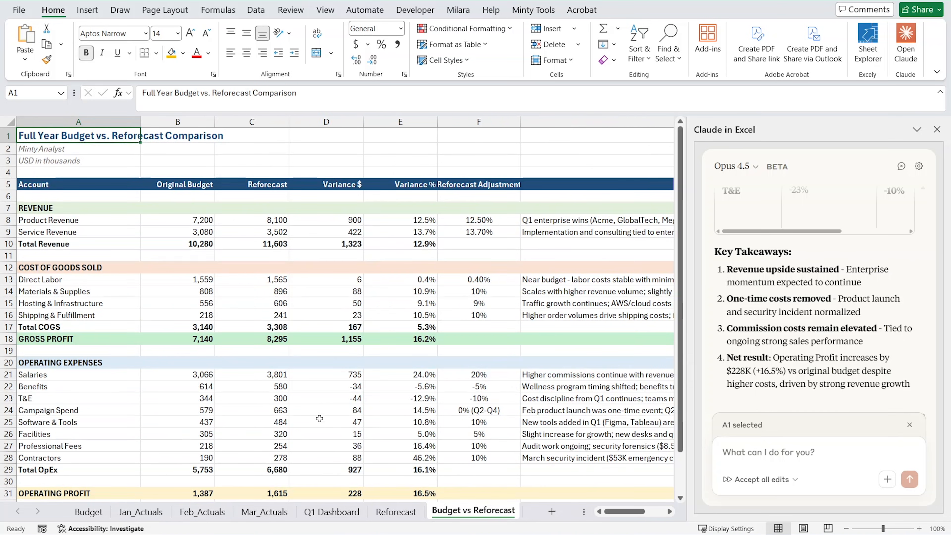
scroll(320, 418, down, 5)
scroll(303, 438, up, 5)
click(210, 222)
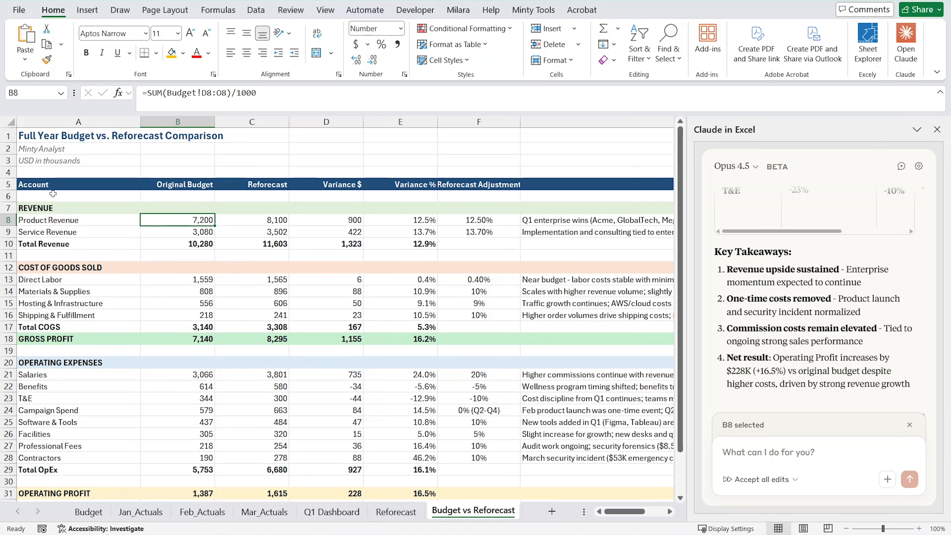
click(89, 512)
drag(187, 208, 553, 209)
click(472, 511)
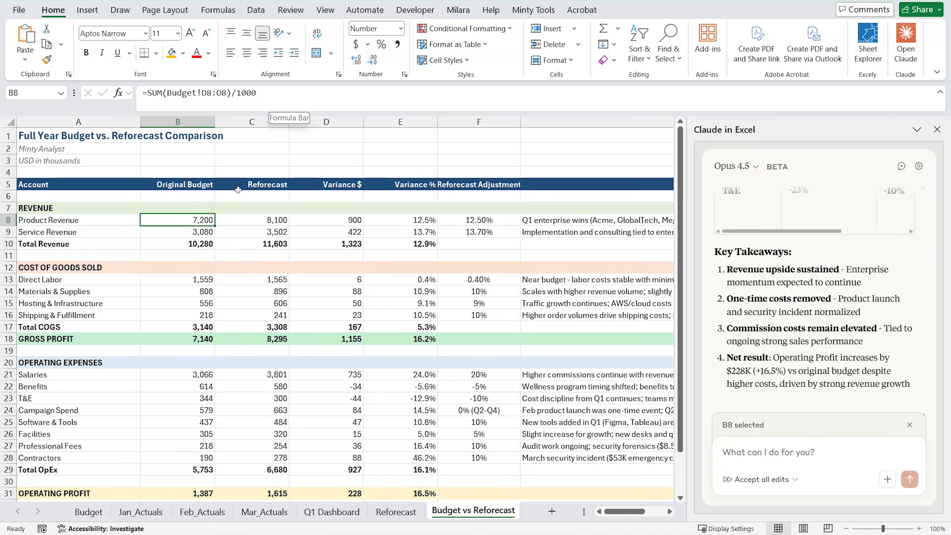
Inspect the formulas behind Product Revenue's Reforecast and Variance $, and recheck its Original Budget cell.
click(253, 222)
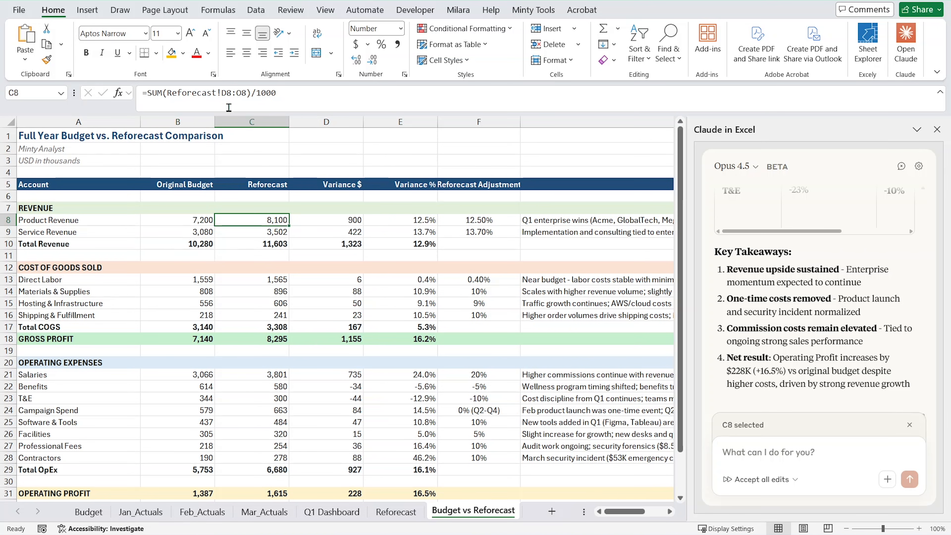
click(318, 220)
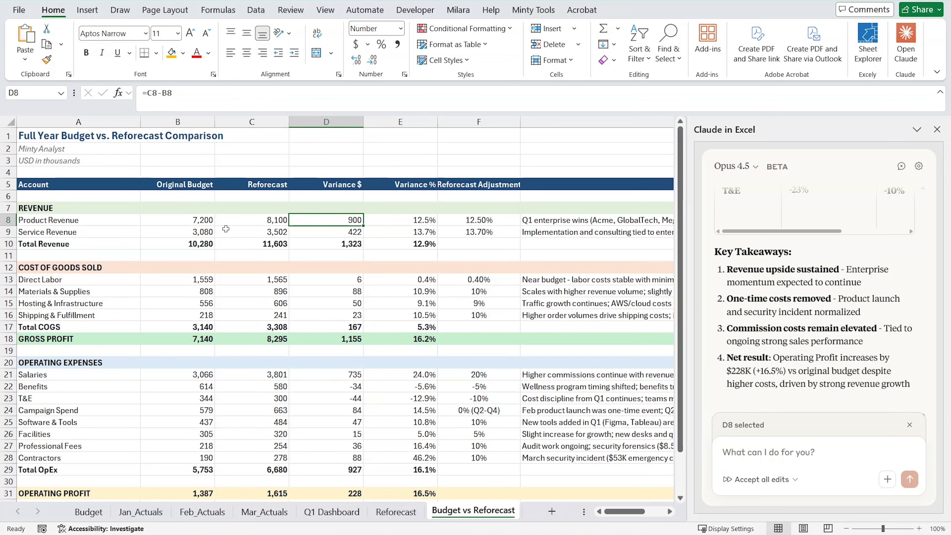
click(209, 221)
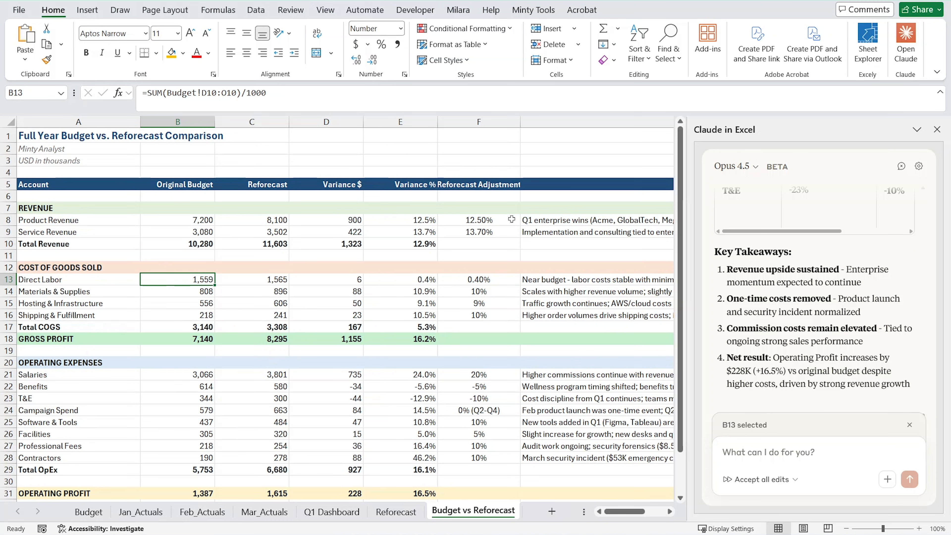
Read the Reforecast Adjustment and Rationale for each account, and the profit margin rows beneath Operating Profit.
scroll(480, 306, down, 1)
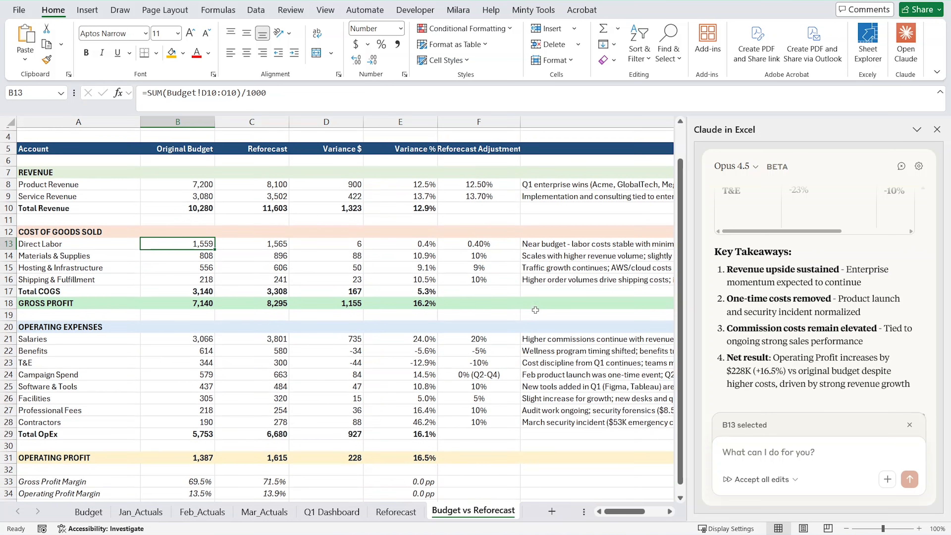
scroll(570, 256, right, 3)
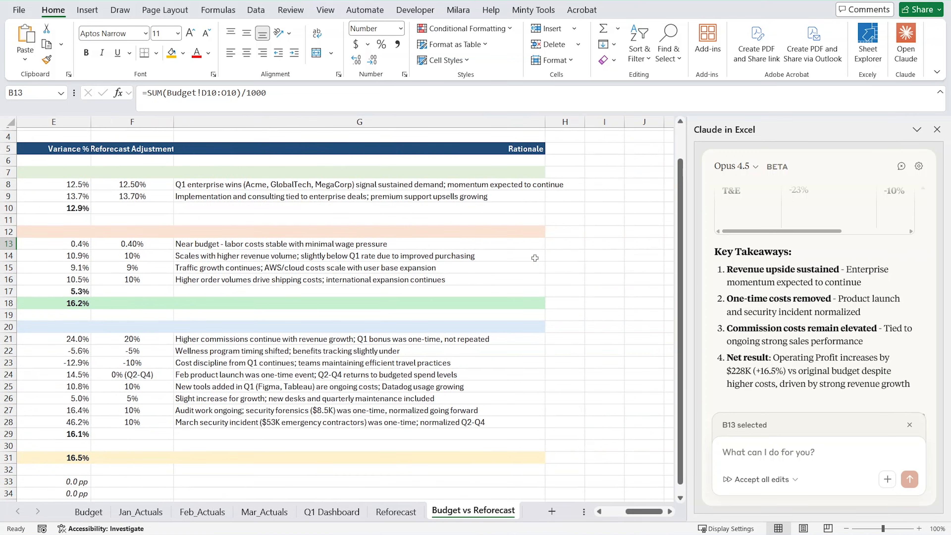
scroll(481, 253, left, 1)
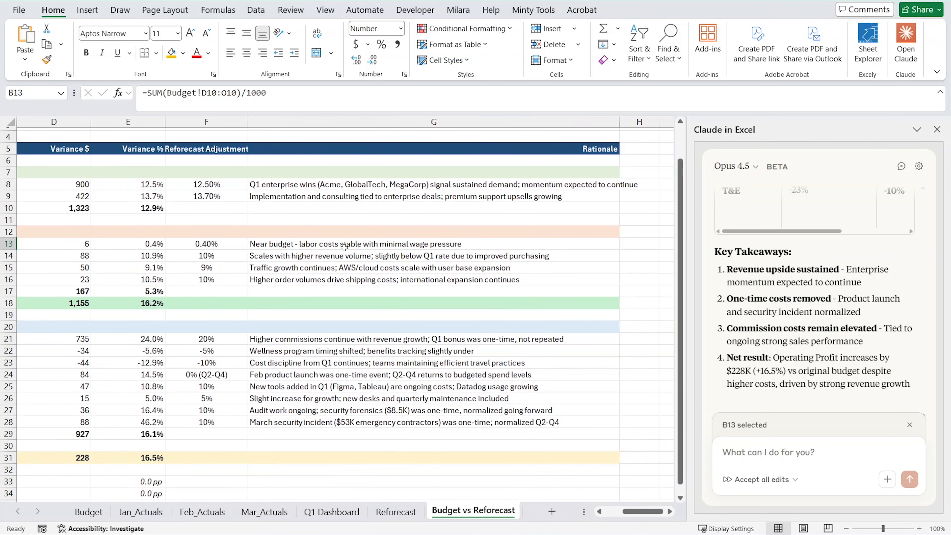
scroll(337, 281, down, 4)
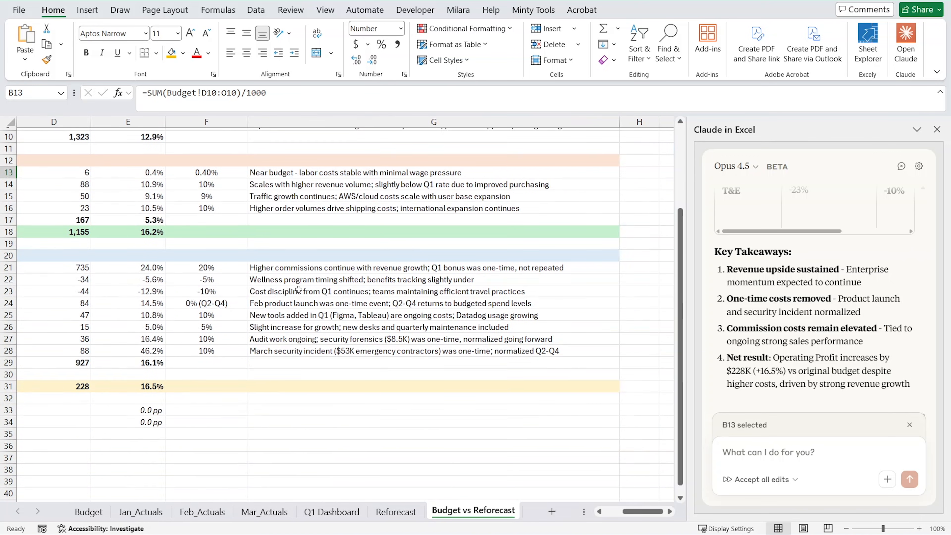
scroll(314, 290, left, 3)
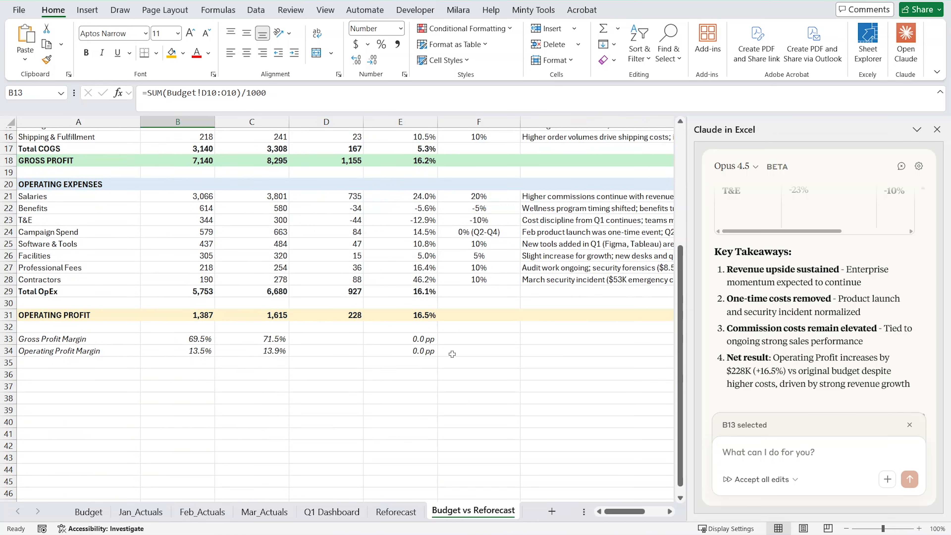
scroll(452, 354, up, 1)
scroll(412, 352, up, 3)
scroll(318, 348, up, 1)
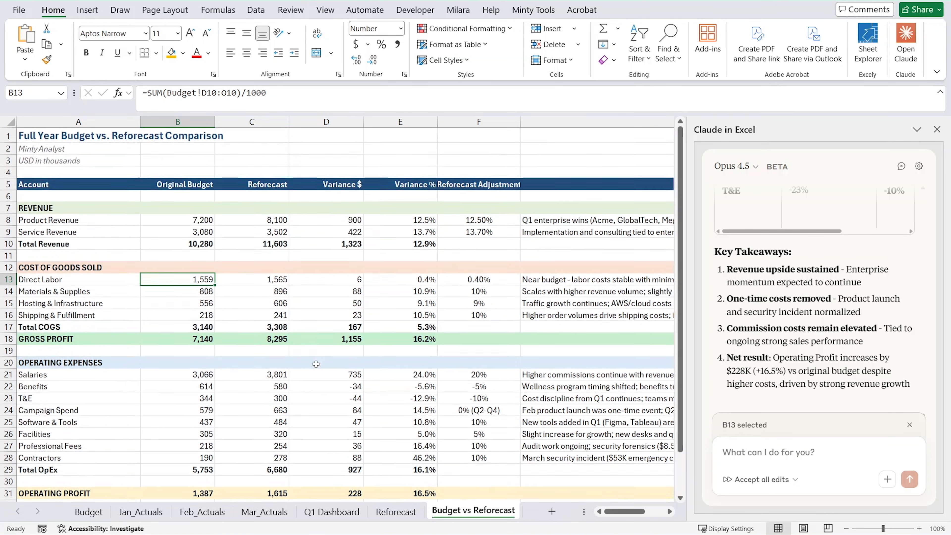
Check the Operating Profit Variance $ formula and review the full-year budget against the reforecast from revenue to margins.
scroll(349, 364, down, 3)
click(354, 385)
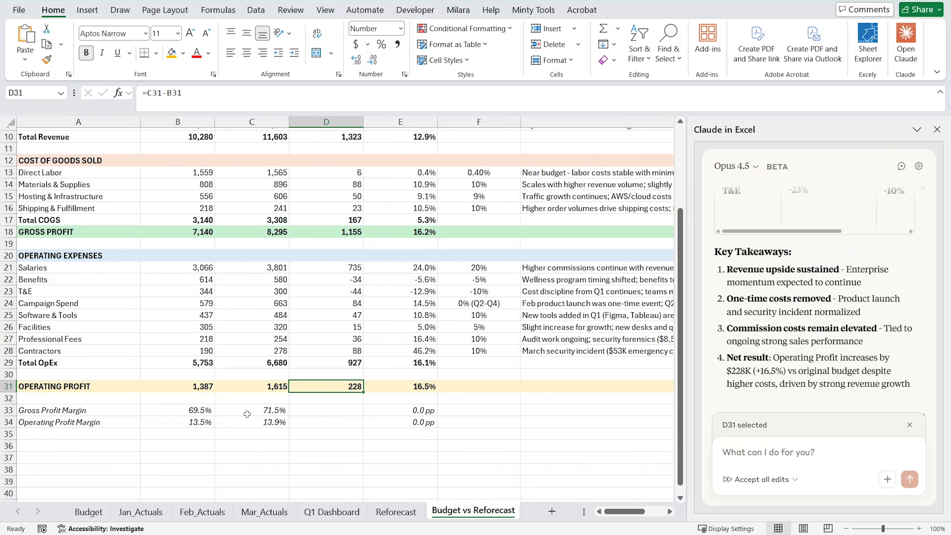
scroll(247, 413, up, 3)
scroll(258, 437, down, 1)
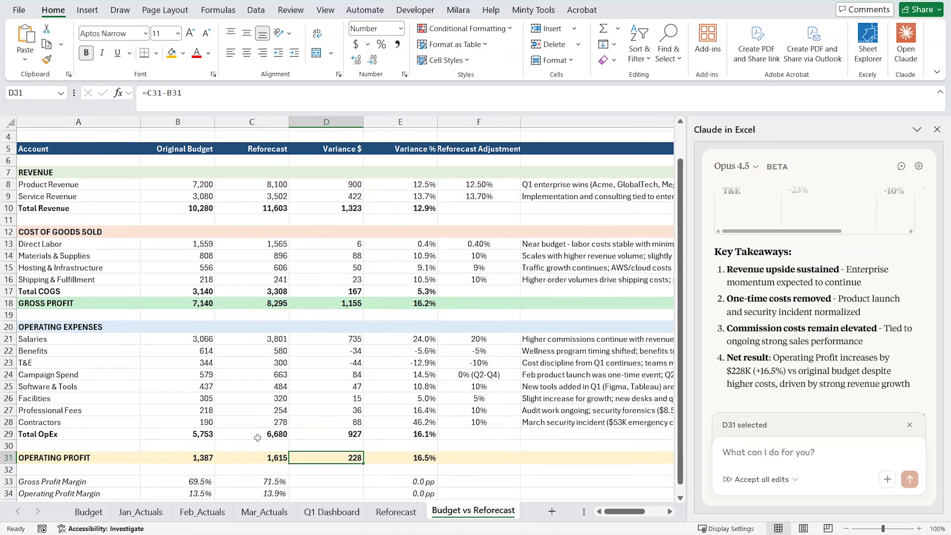
scroll(258, 436, down, 1)
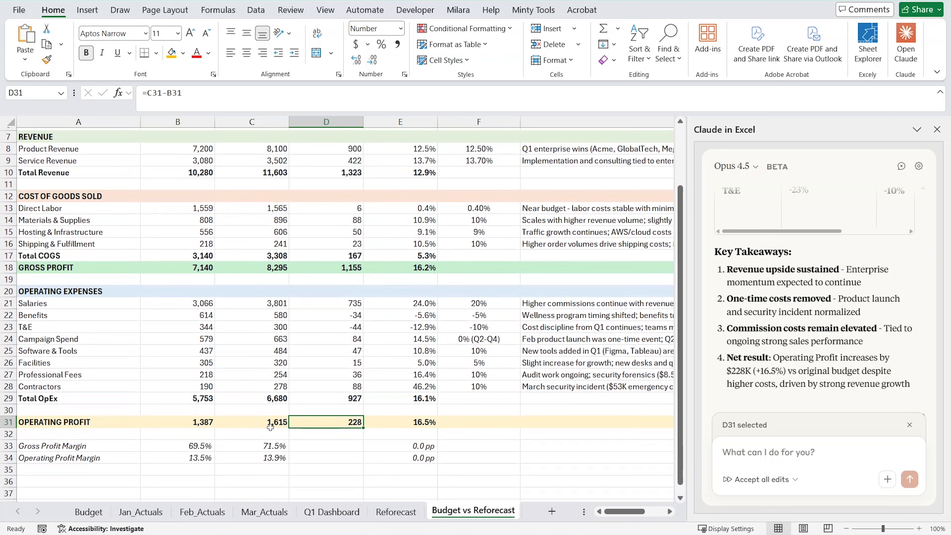
scroll(262, 434, up, 2)
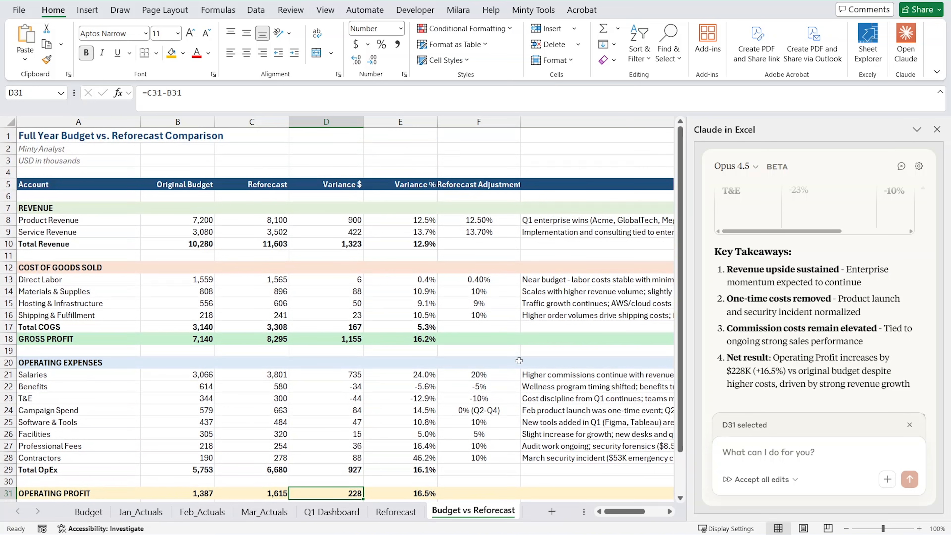
scroll(375, 409, down, 3)
scroll(303, 417, up, 3)
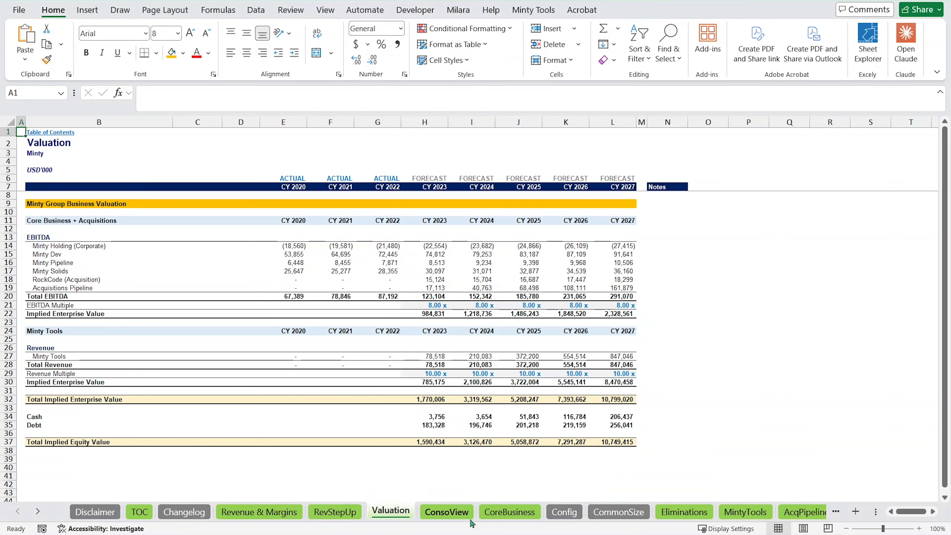
Compare the ConsoView and CoreBusiness sheets of the Minty group model.
click(502, 512)
click(446, 512)
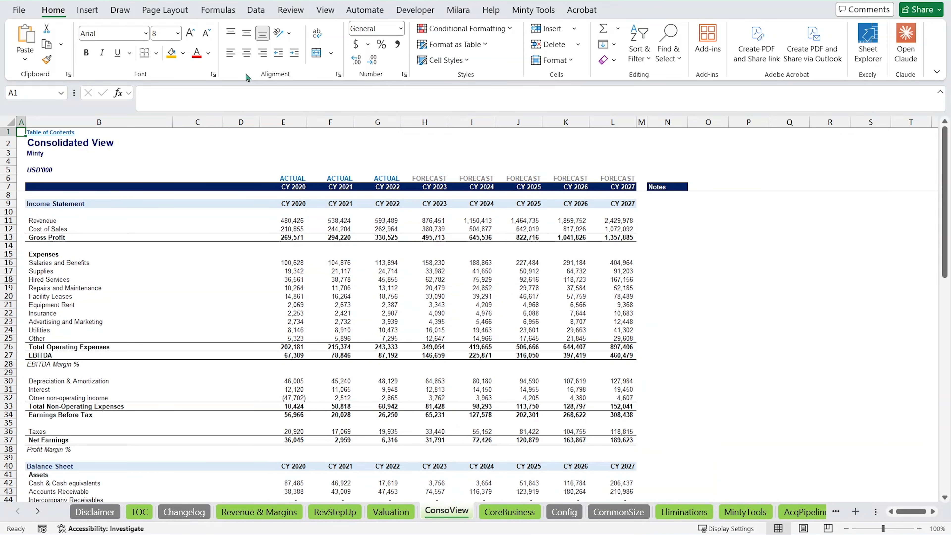
click(509, 513)
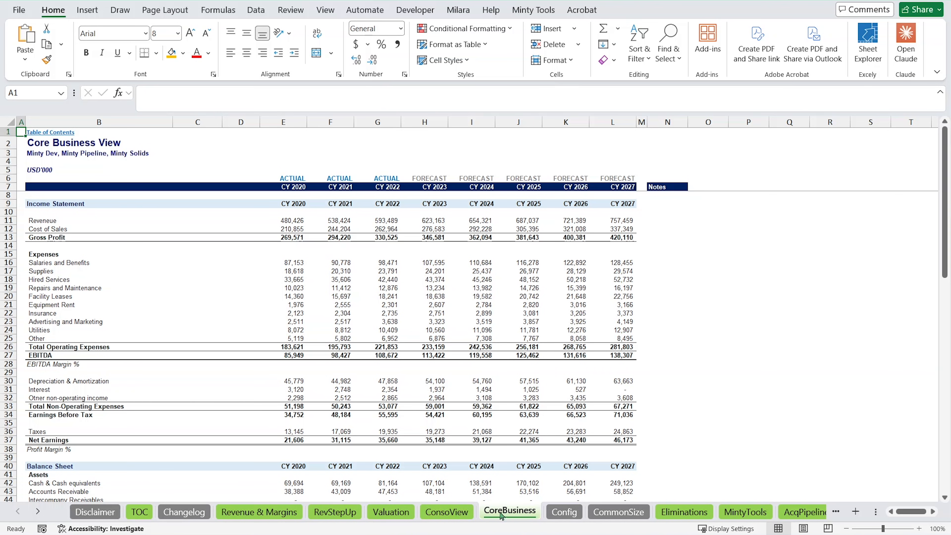
click(447, 511)
click(494, 516)
click(448, 516)
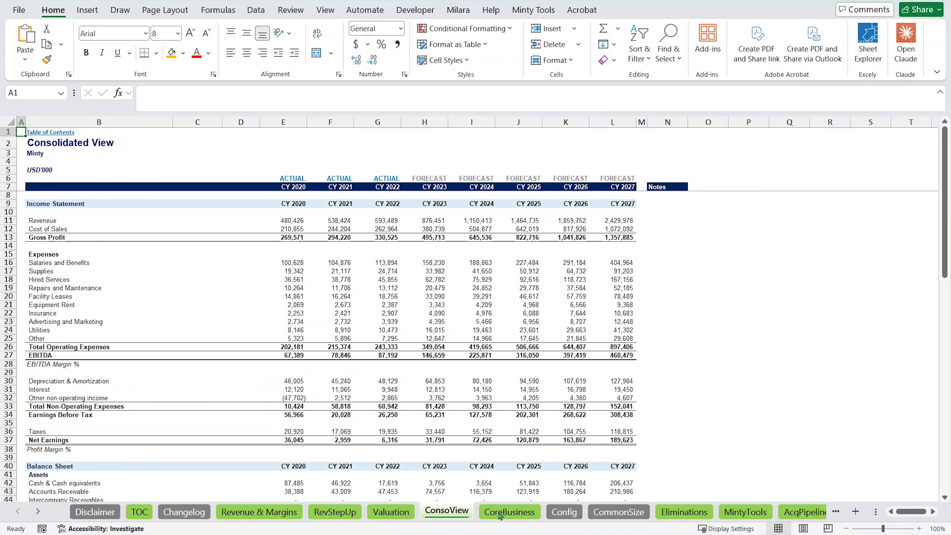
Look through the model's further sheet names as far as the SOURCES divider, and return to the first ones.
click(37, 511)
click(36, 511)
click(37, 511)
click(36, 512)
click(36, 511)
click(36, 512)
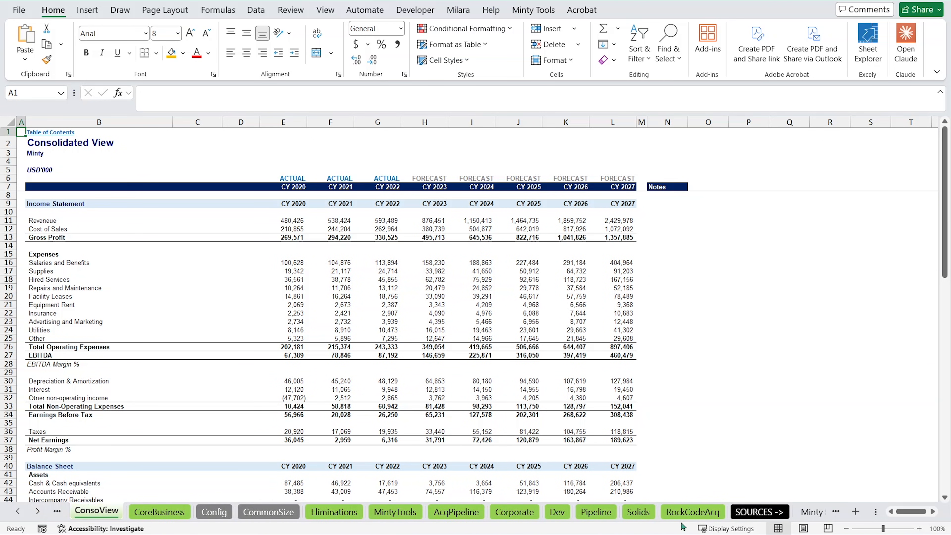
click(18, 512)
click(17, 511)
click(18, 511)
click(18, 511)
click(18, 511)
click(17, 512)
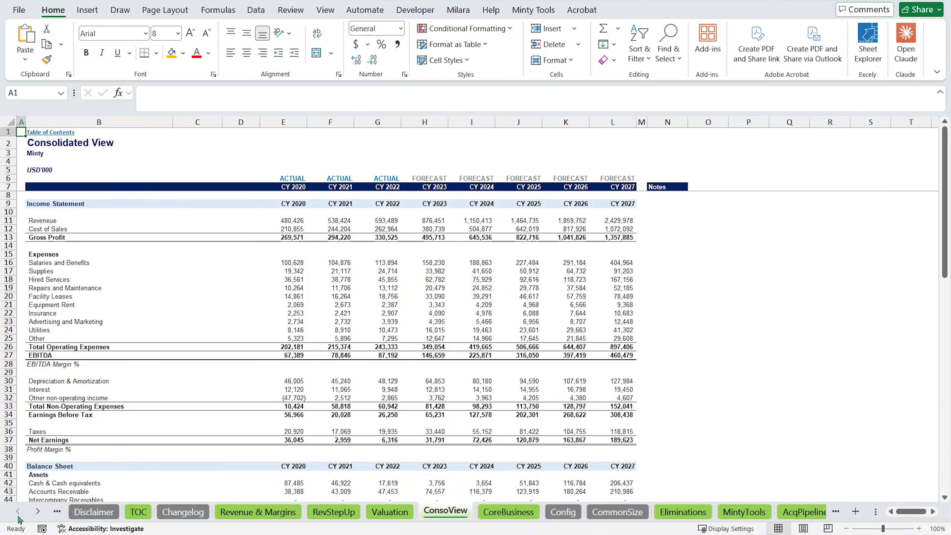
Browse the model's RevStepUp, Revenue & Margins and TOC sheets, and return to the Valuation sheet.
click(389, 513)
click(322, 514)
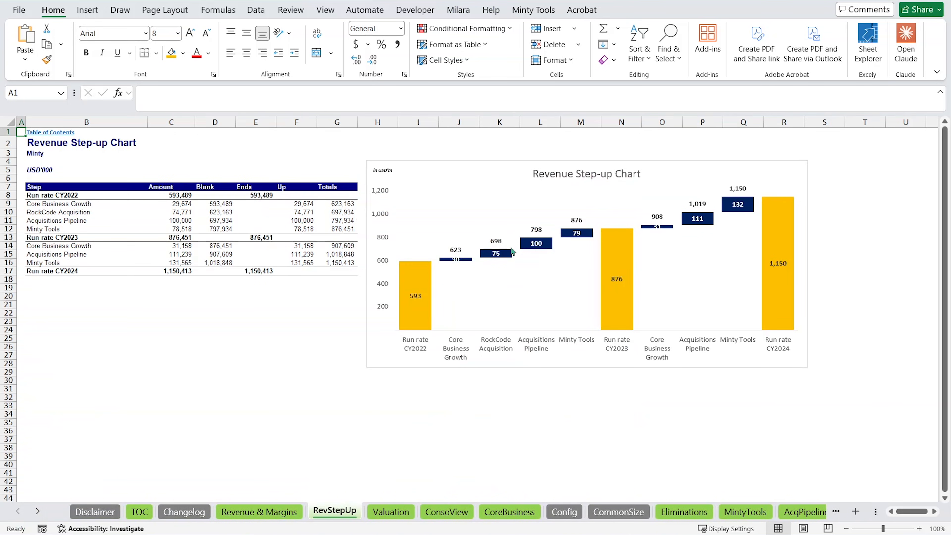
click(241, 515)
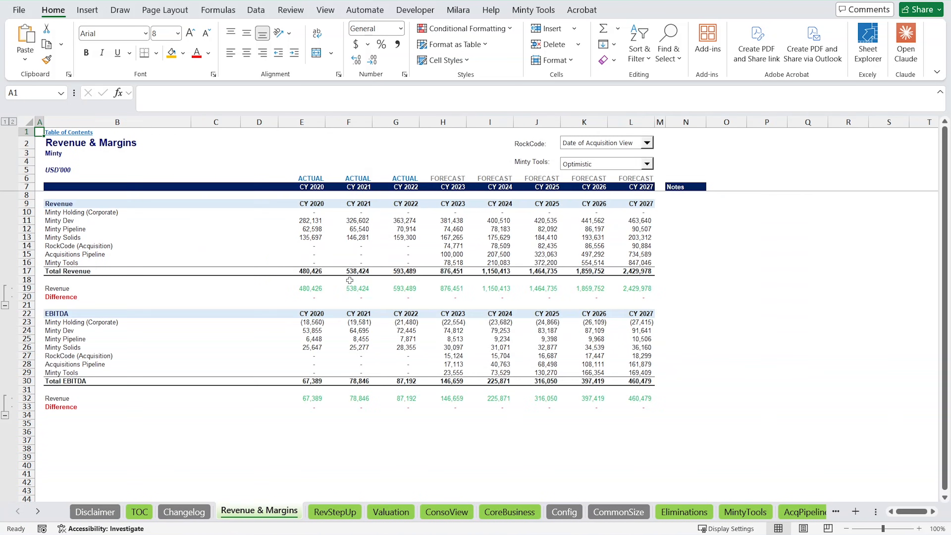
click(150, 516)
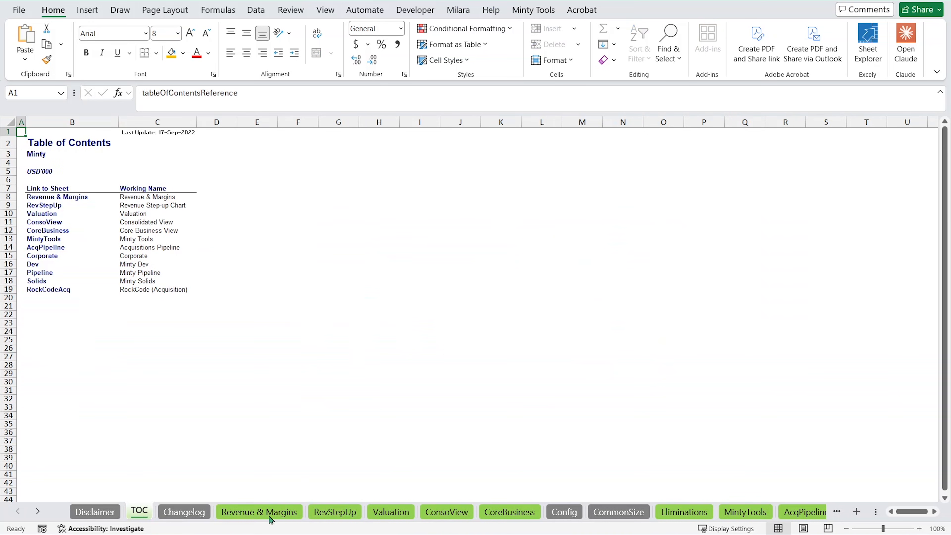
click(397, 514)
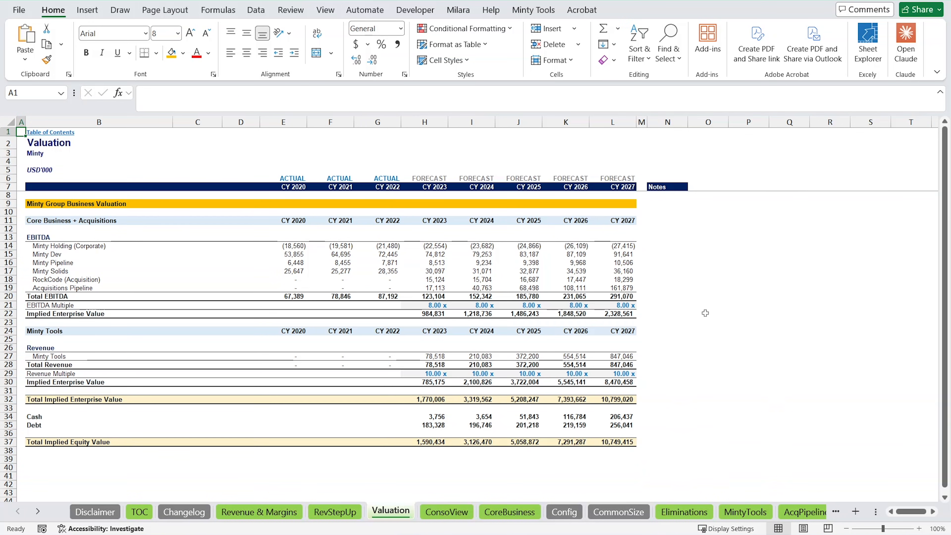
click(745, 229)
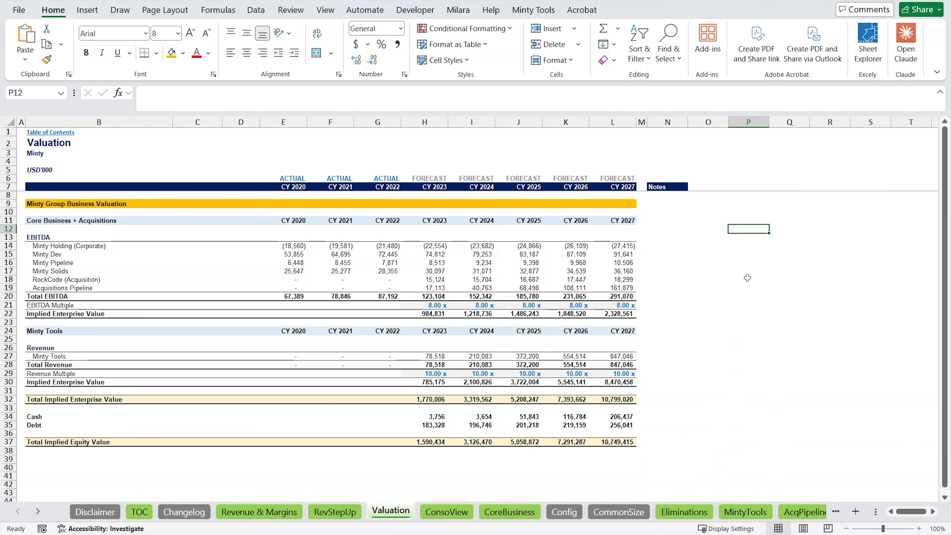
click(752, 254)
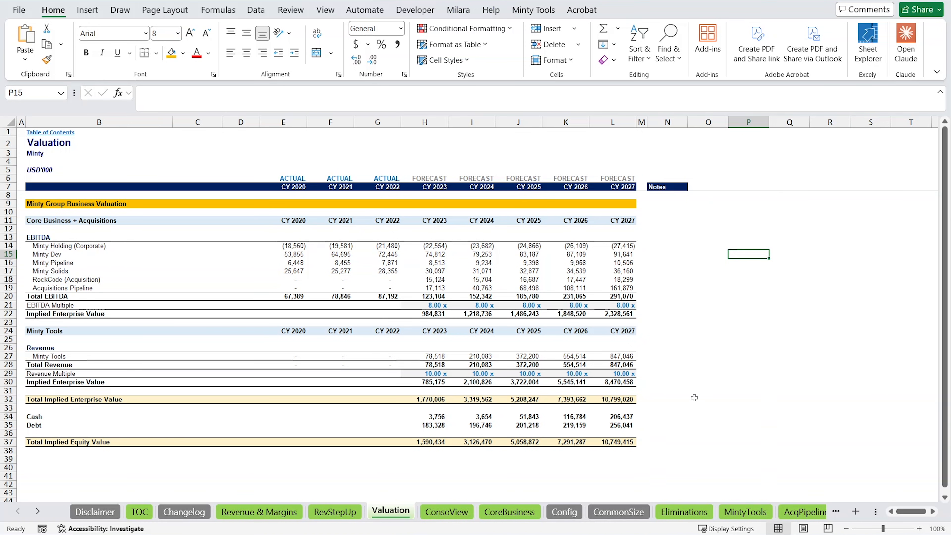
Draft in cell P15 that this is a very detailed 5-year financial model with summarized core business and consolidated view financials in the first two sheets.
text(This )
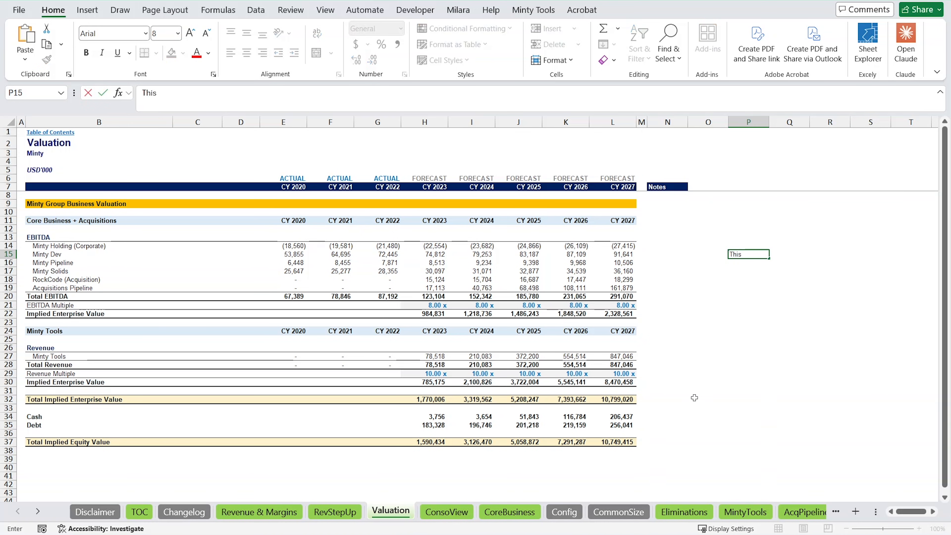
text(is a very detailed fina)
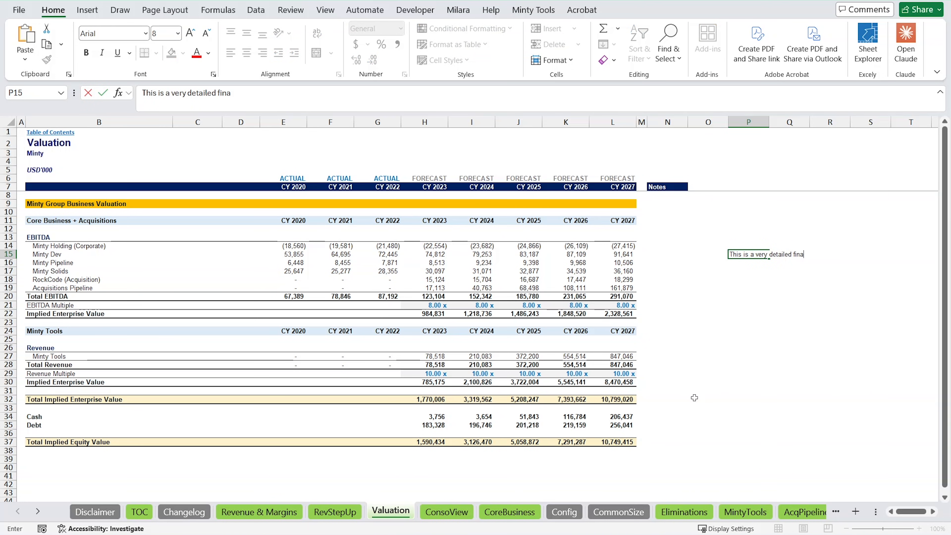
text(ncial model for 5 years. I ha)
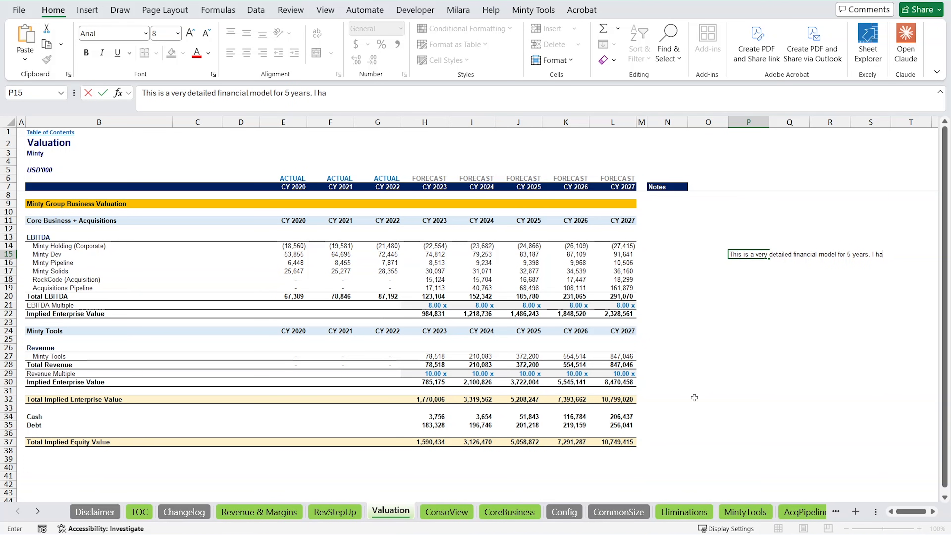
text(ve the summarized core business )
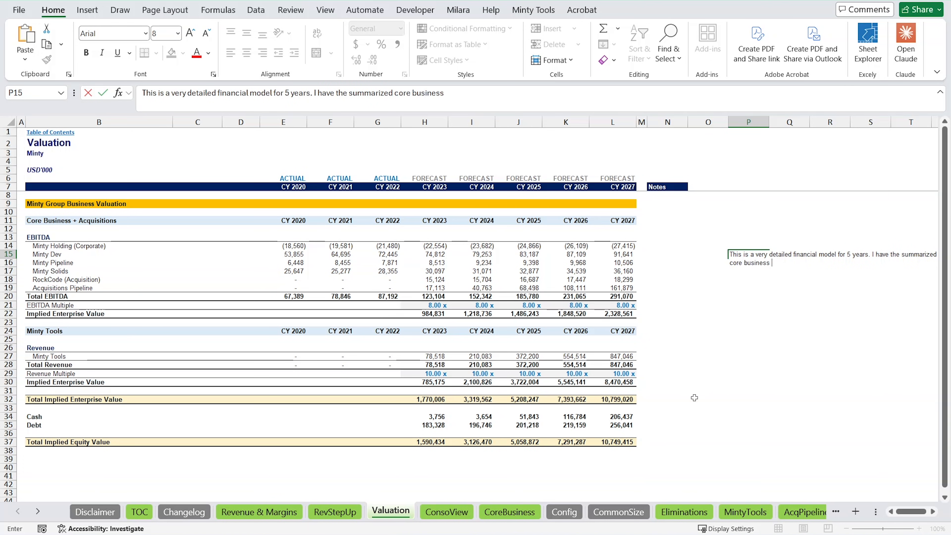
text(financials and consolidated view financials in the firs)
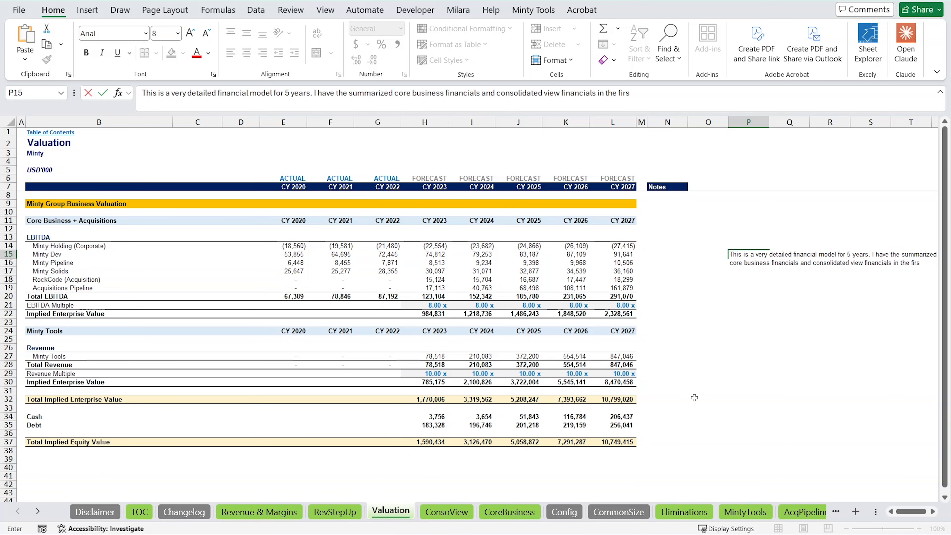
text(t two sheets. I want to create 4 more sheets -)
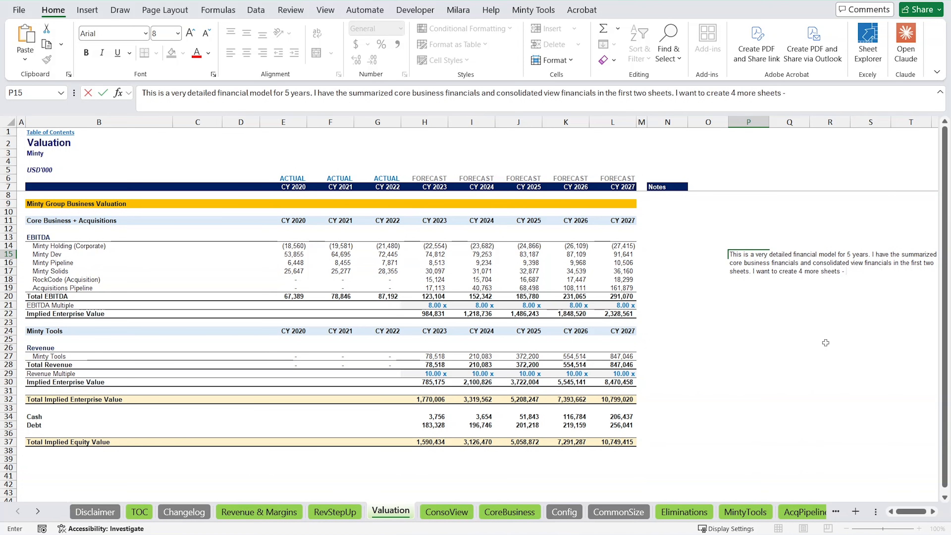
text( Valuation sheet that uses)
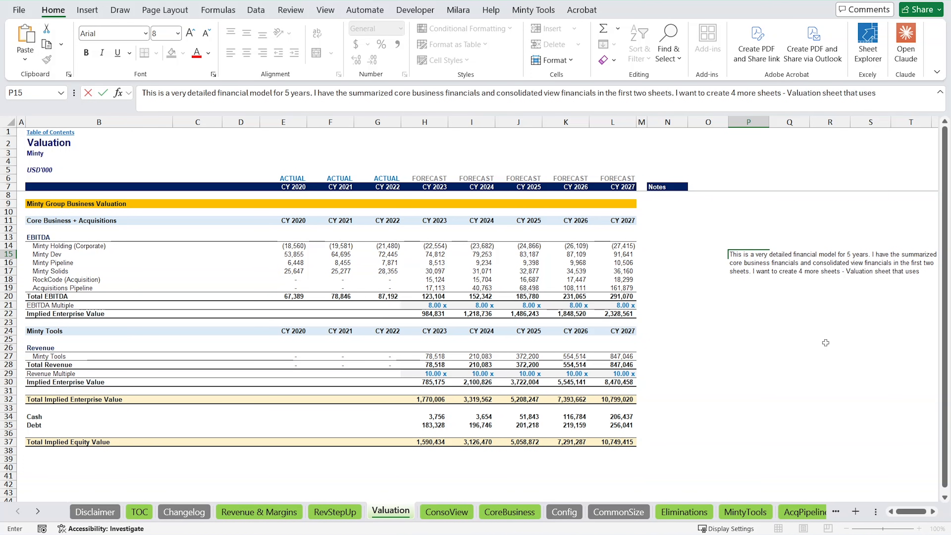
text( available model)
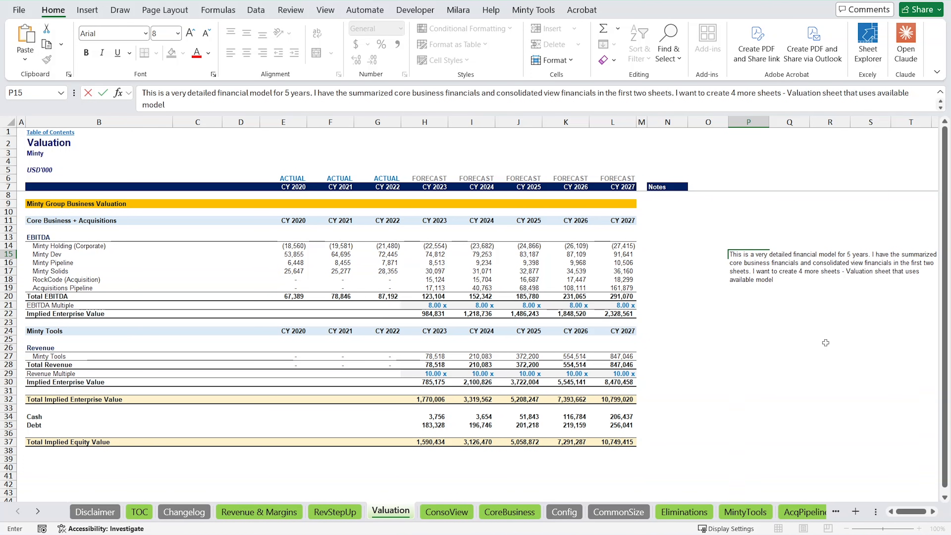
text( data to build a va)
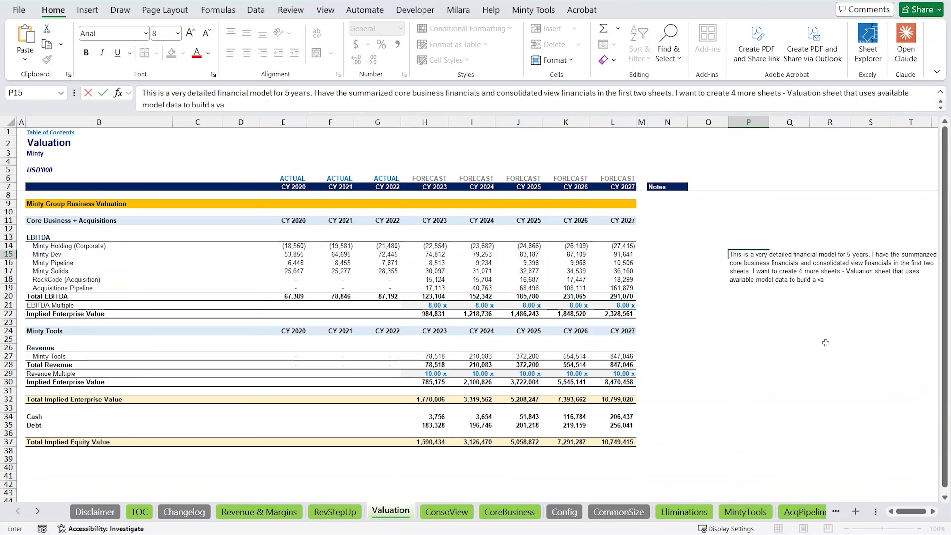
text(luation for the co)
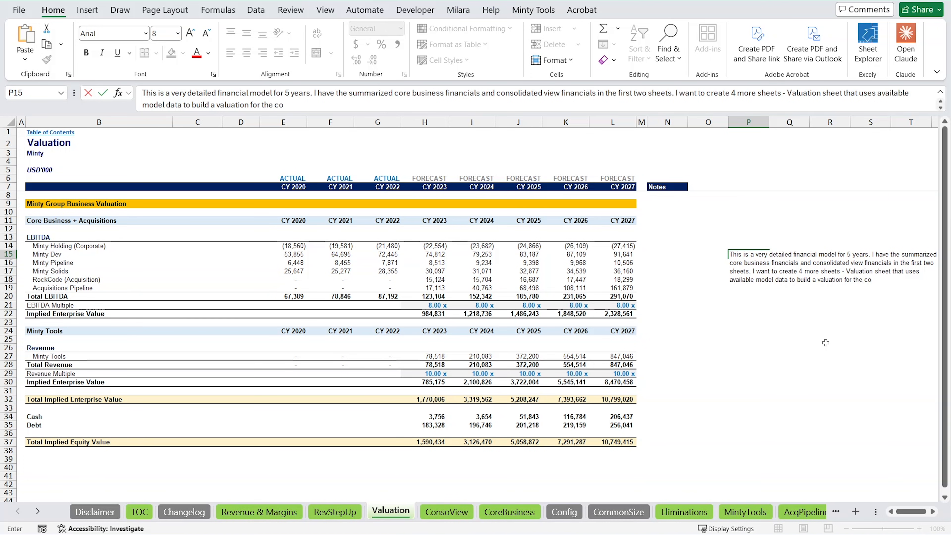
text(mpany at the end o f)
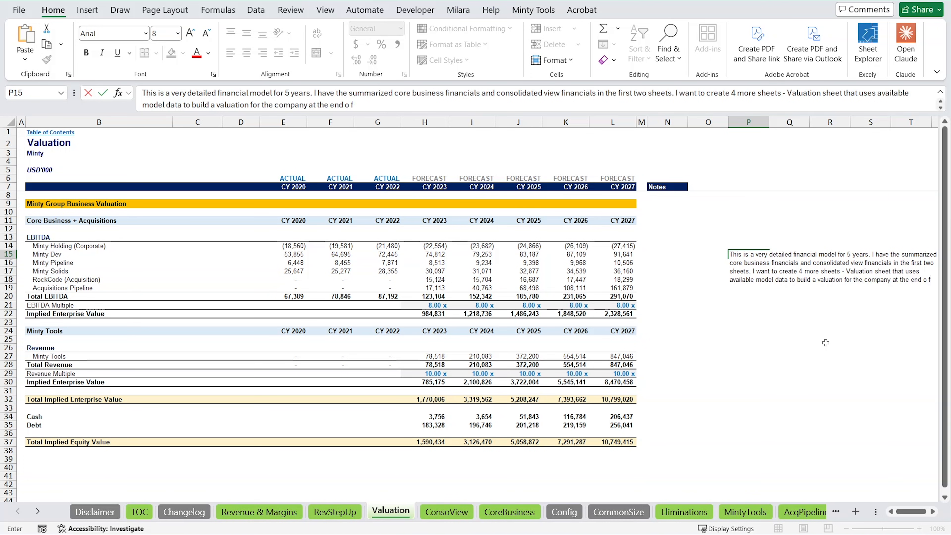
text(the modeled period. I want a Revenue Step U)
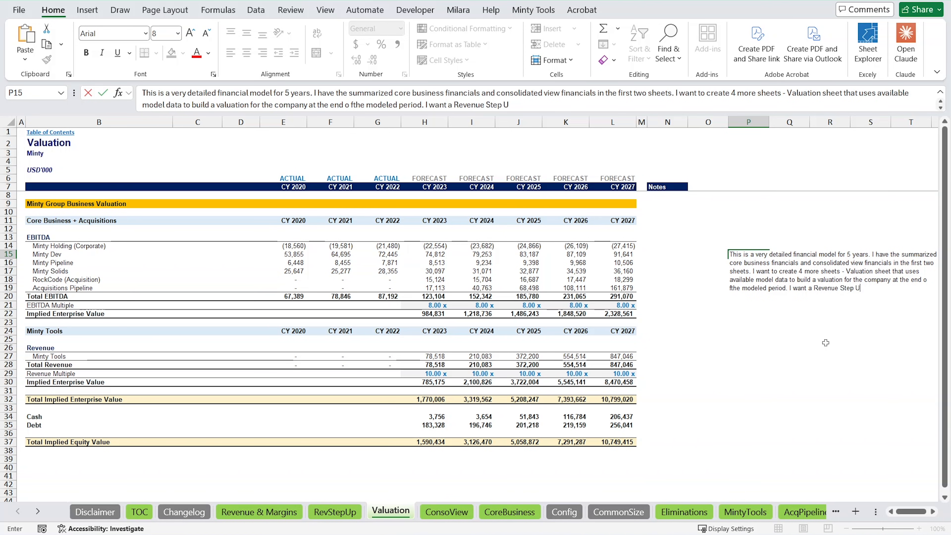
text(p sheet that has a Revenue Step Up Chart)
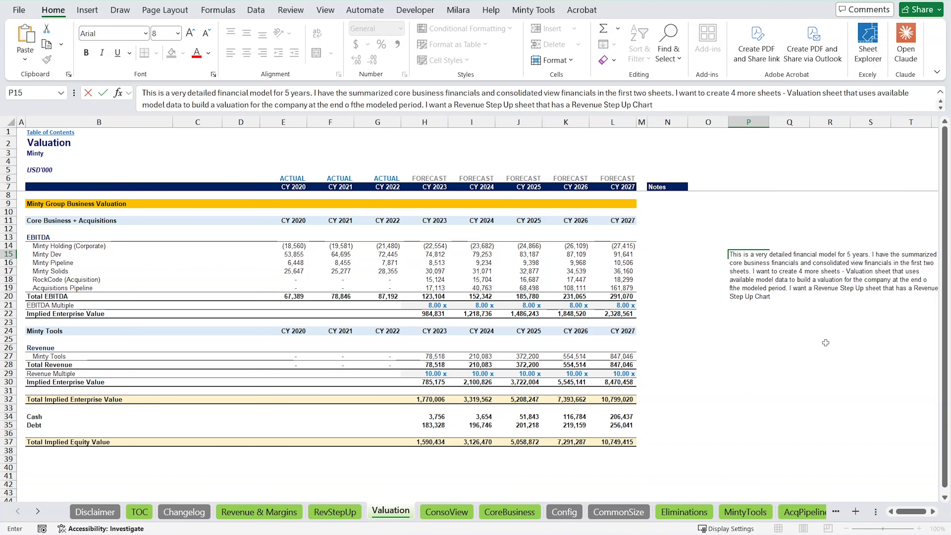
text( outlining different componenet)
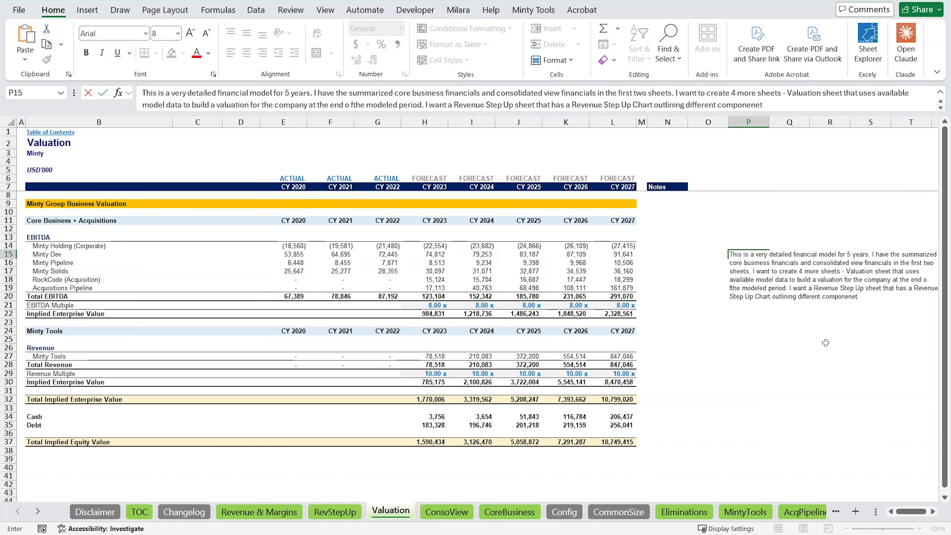
text(s of revenue and how they stack each )
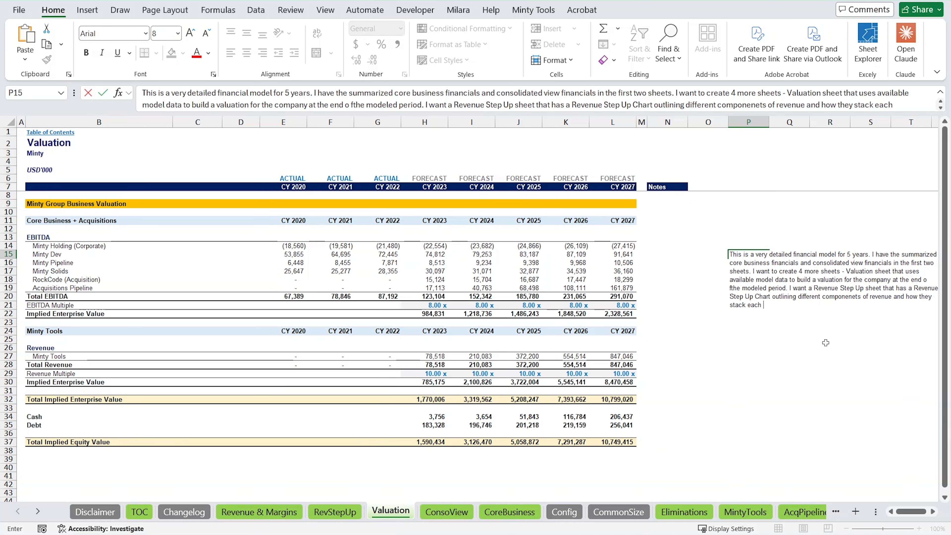
text(year. I want a Revenue & Margins summary tab, and I also want a Table of Contents tab that has the m)
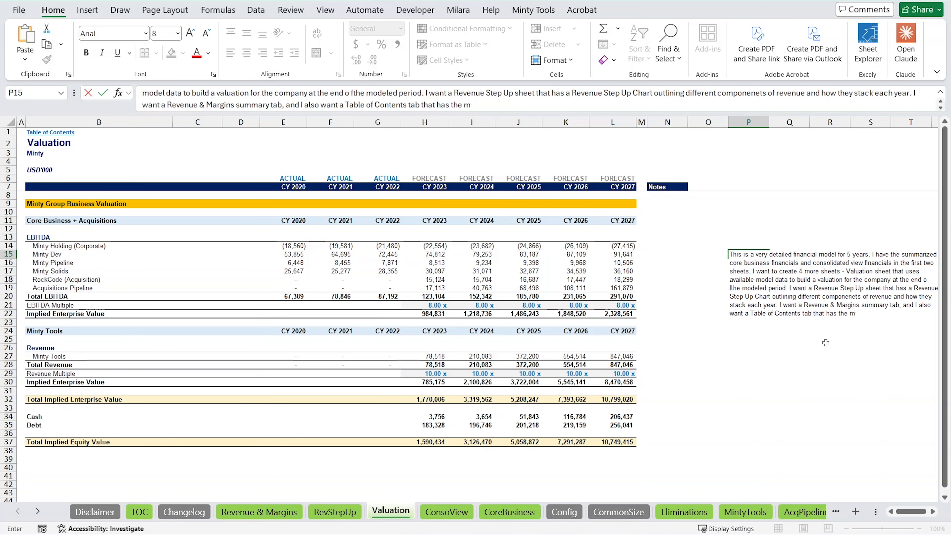
text(ain tabs listed with their)
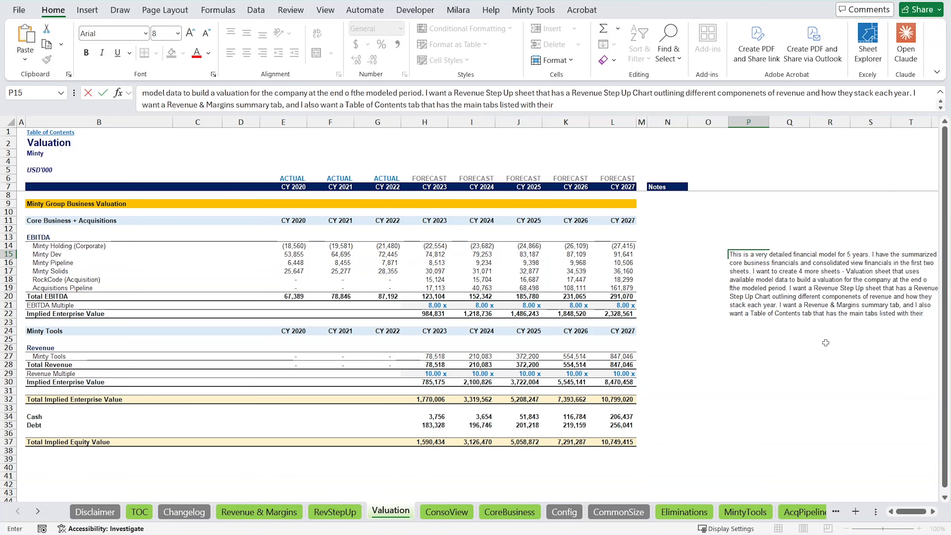
text( titles and a link to visit the)
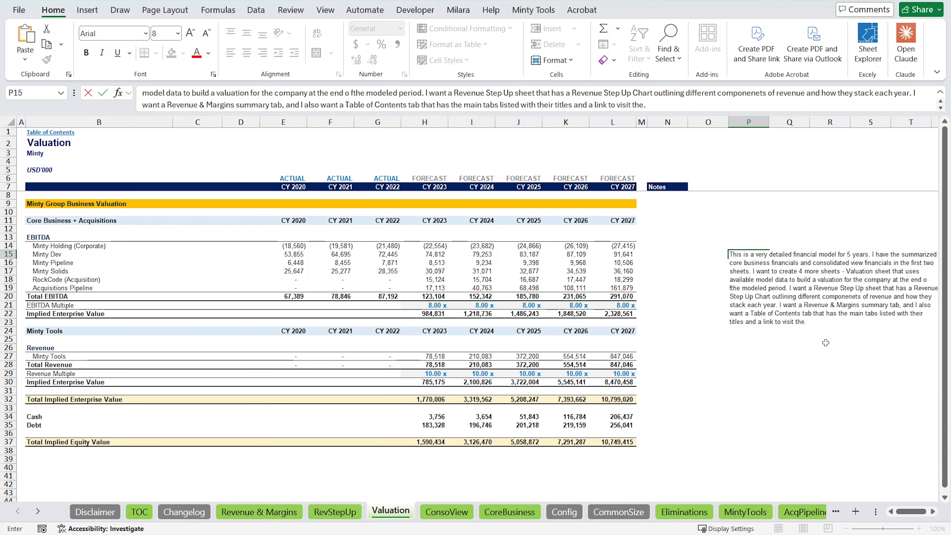
text(m.)
Cut the whole drafted prompt out of cell P15 and switch to the ConsoView sheet of the model copy without the summary sheets.
key(ctrl+a)
key(BackSpace)
key(Escape)
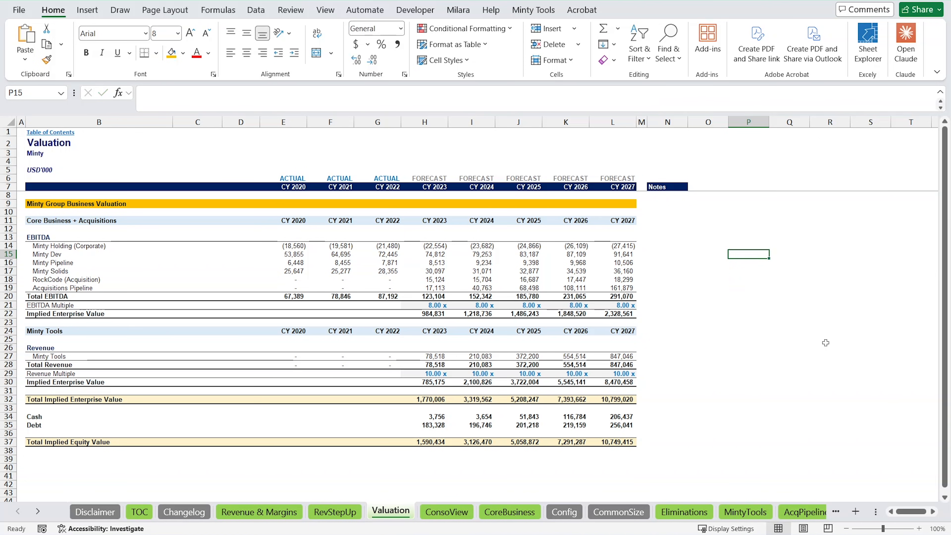
key(ctrl+Page_Down)
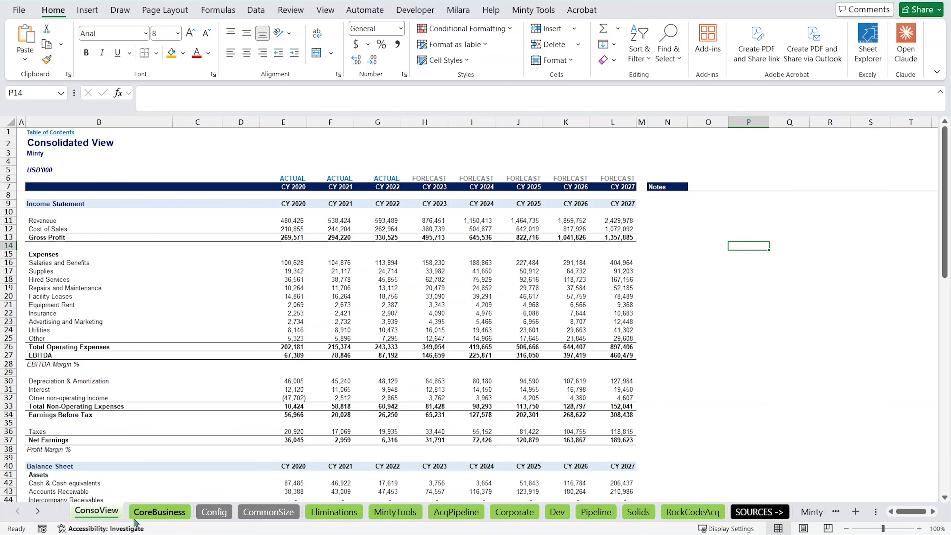
Open Claude in Excel, paste the drafted four-sheet request as the prompt, check its wording and send it.
click(906, 41)
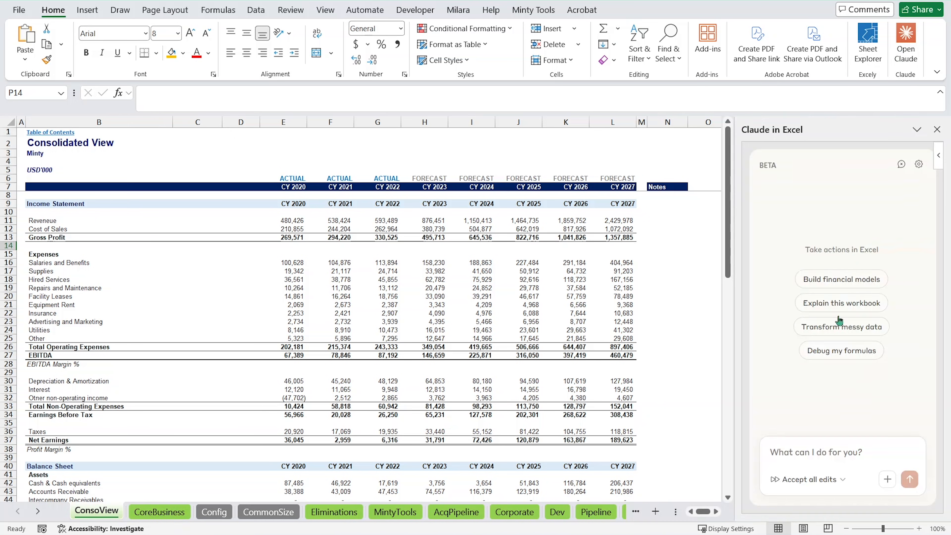
click(816, 454)
key(ctrl+v)
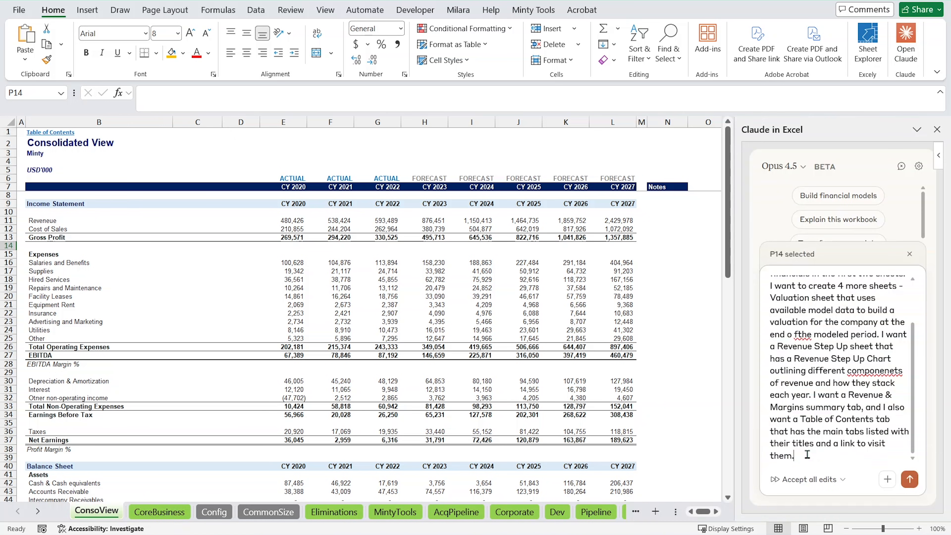
scroll(820, 362, up, 5)
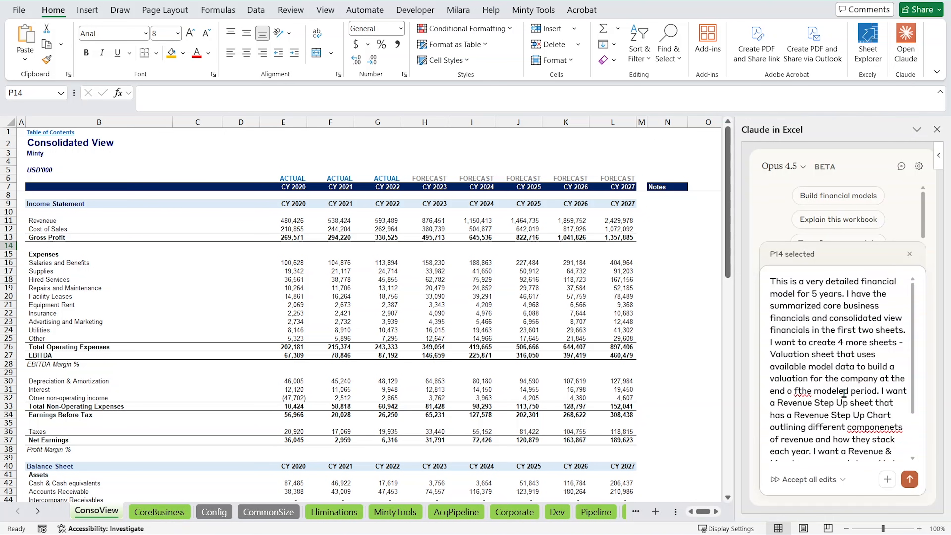
scroll(841, 392, down, 5)
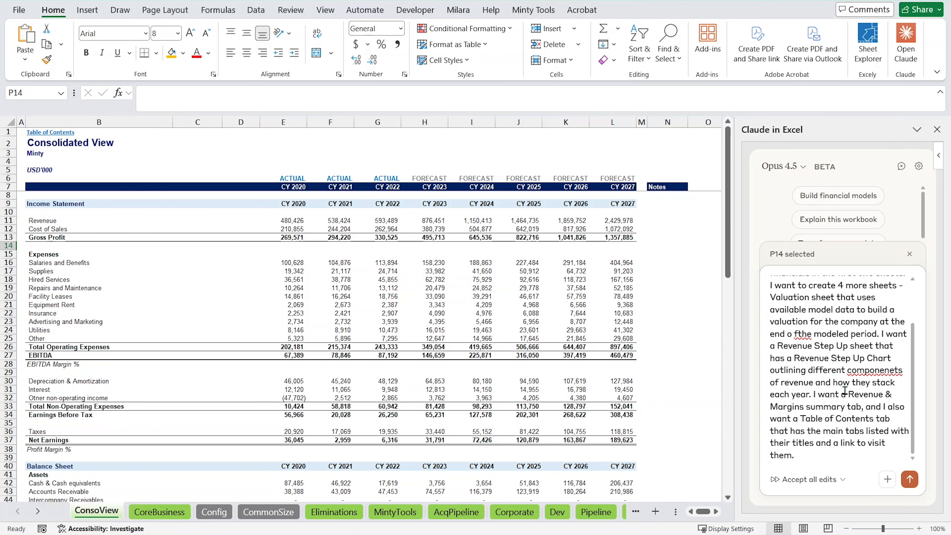
key(Return)
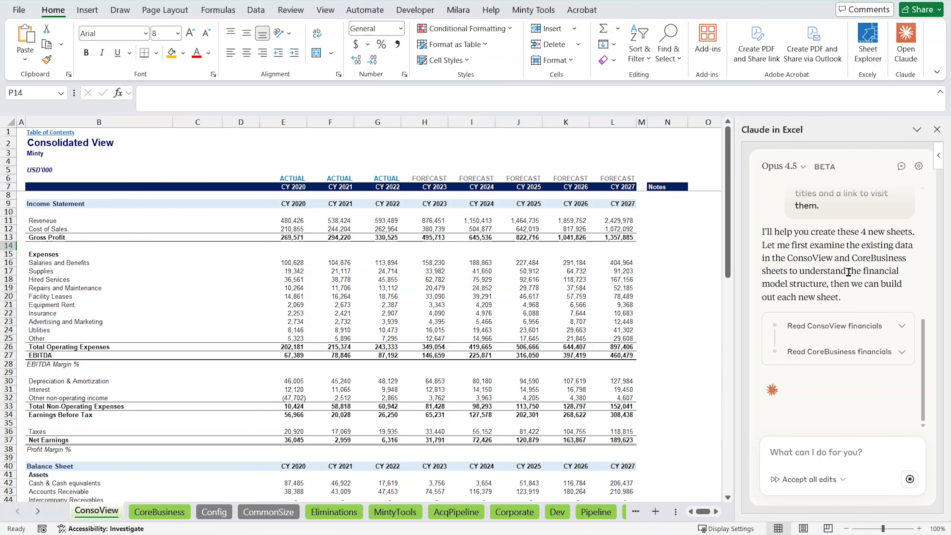
Follow Claude's reading of the ConsoView, CoreBusiness and Config sheets and review its summary of the financial model data.
scroll(837, 319, up, 2)
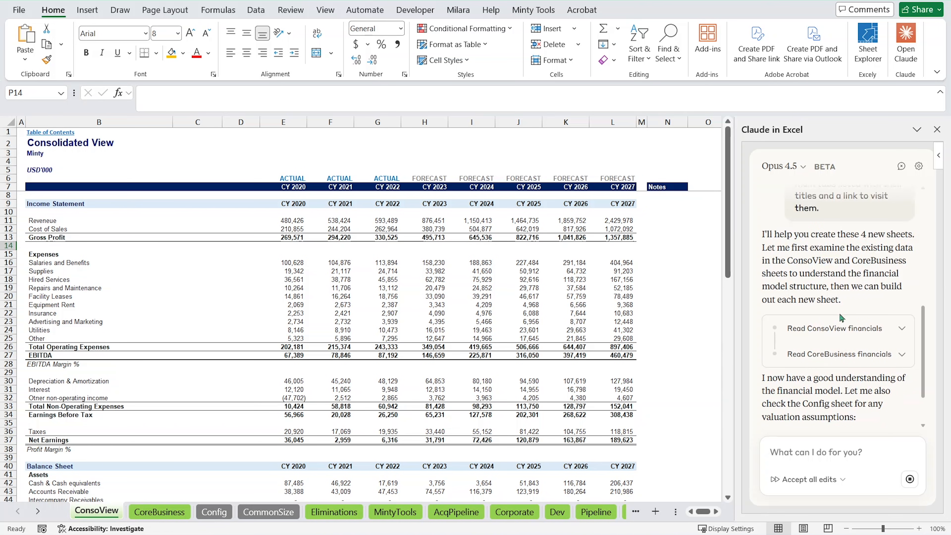
scroll(840, 318, down, 3)
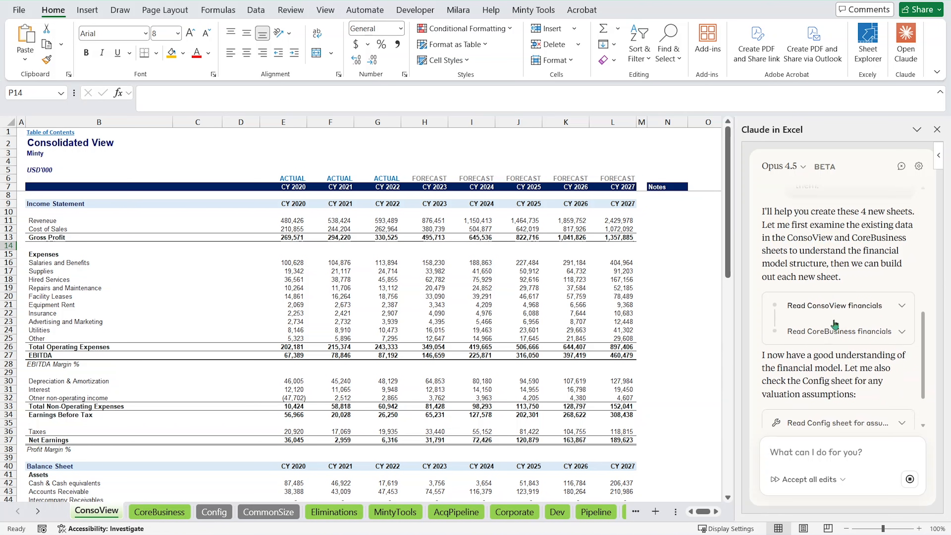
scroll(842, 337, up, 4)
scroll(845, 348, down, 2)
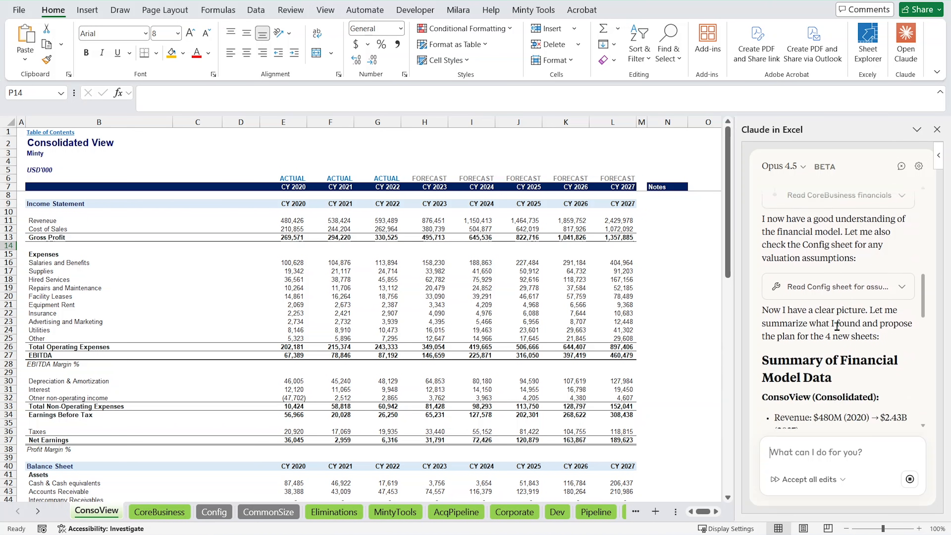
scroll(828, 292, up, 3)
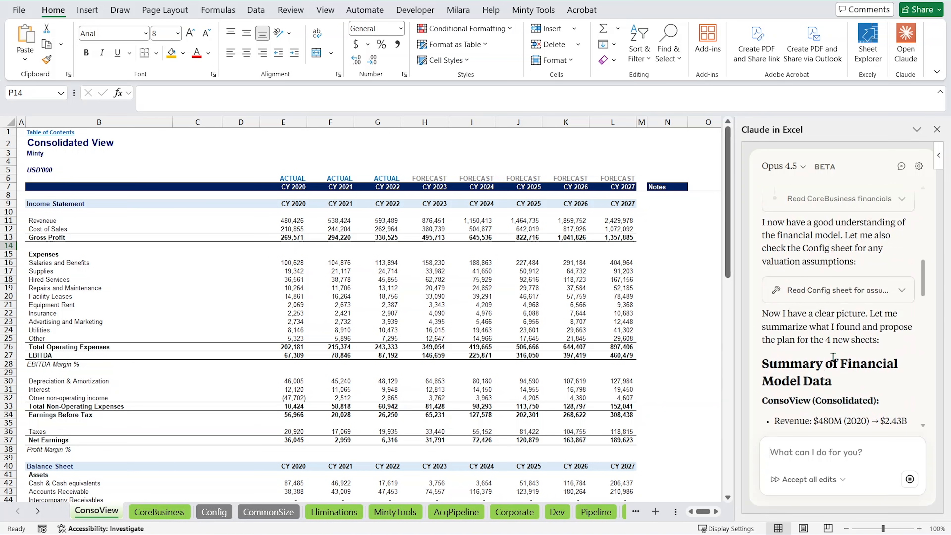
scroll(834, 358, down, 1)
scroll(814, 350, down, 1)
scroll(815, 350, down, 4)
scroll(811, 346, up, 2)
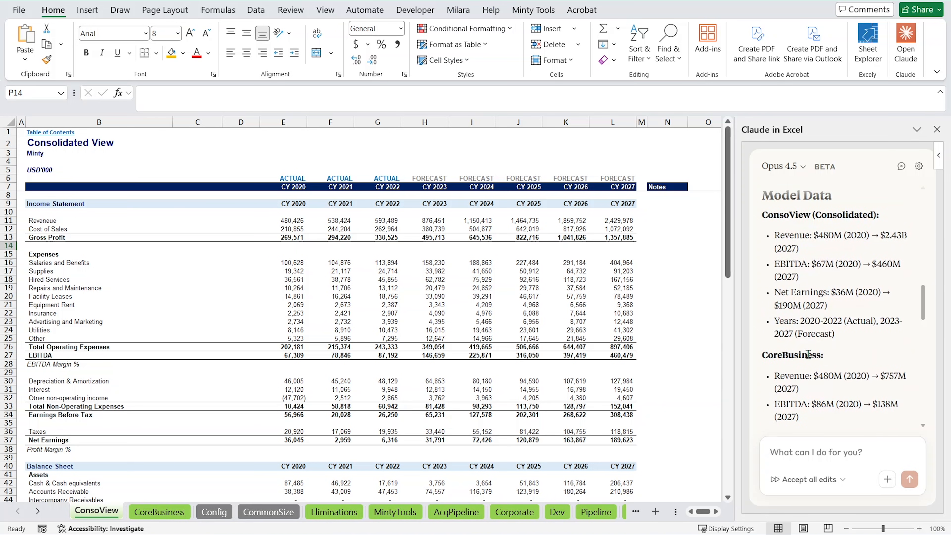
Read Claude's questions about the four sheets and reply "you pick the ones that make most sense".
scroll(808, 354, down, 5)
scroll(812, 337, up, 2)
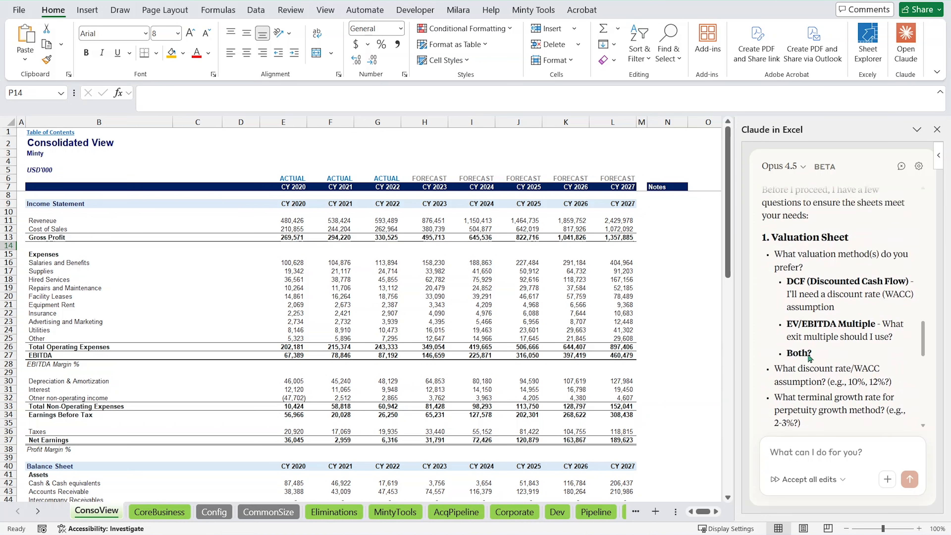
scroll(811, 336, down, 4)
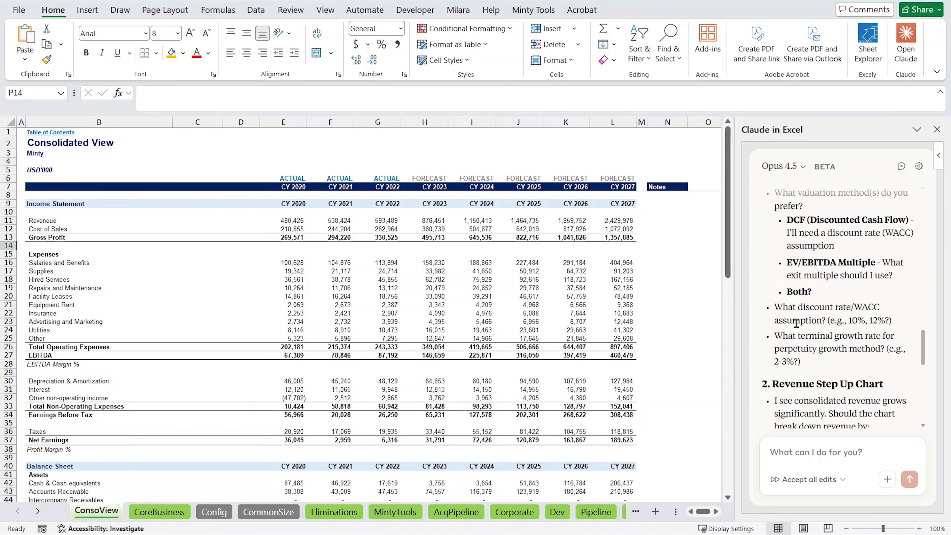
scroll(795, 329, down, 2)
scroll(797, 332, down, 3)
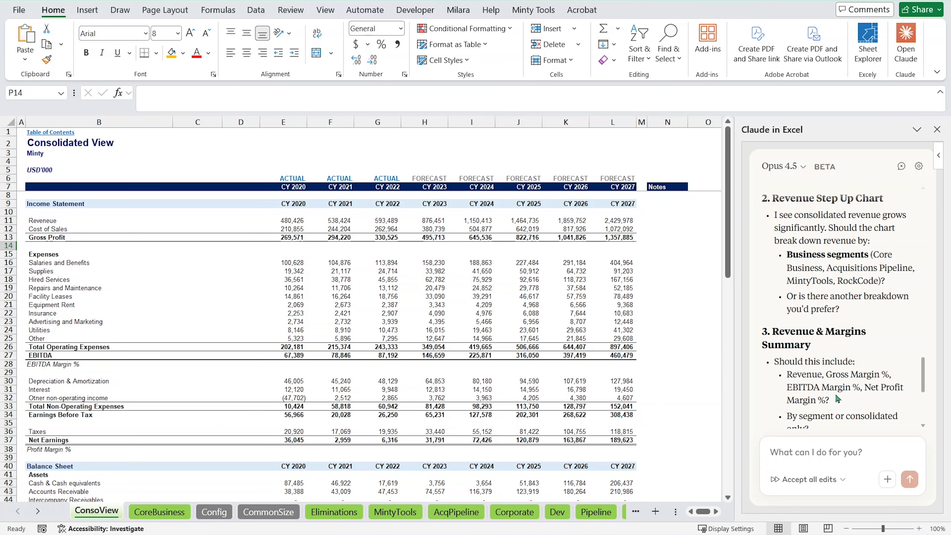
scroll(837, 389, down, 5)
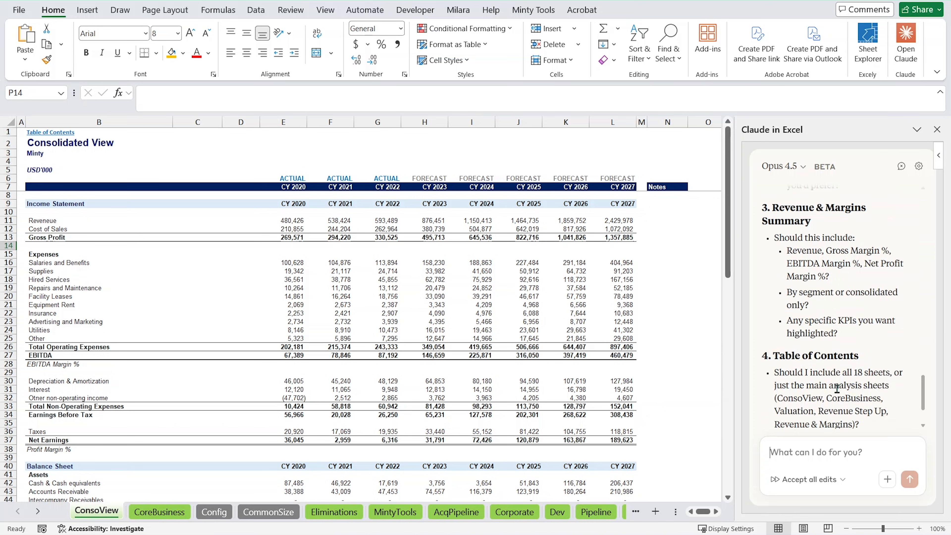
click(819, 449)
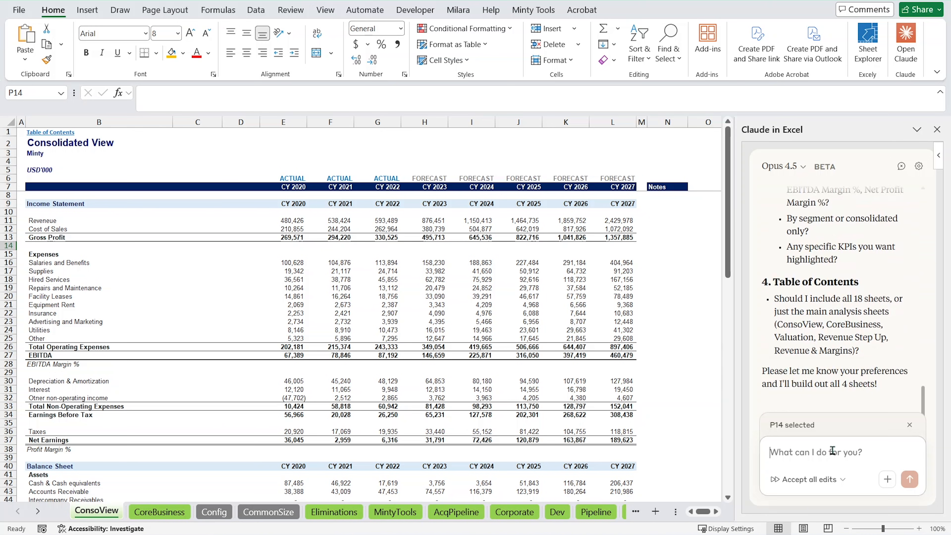
text(you pick the ones)
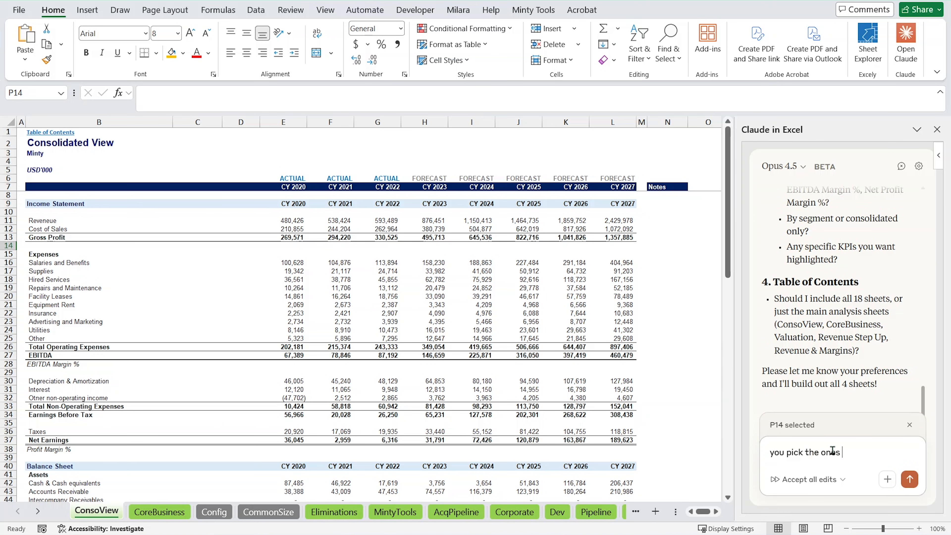
text( that make most sense)
key(Return)
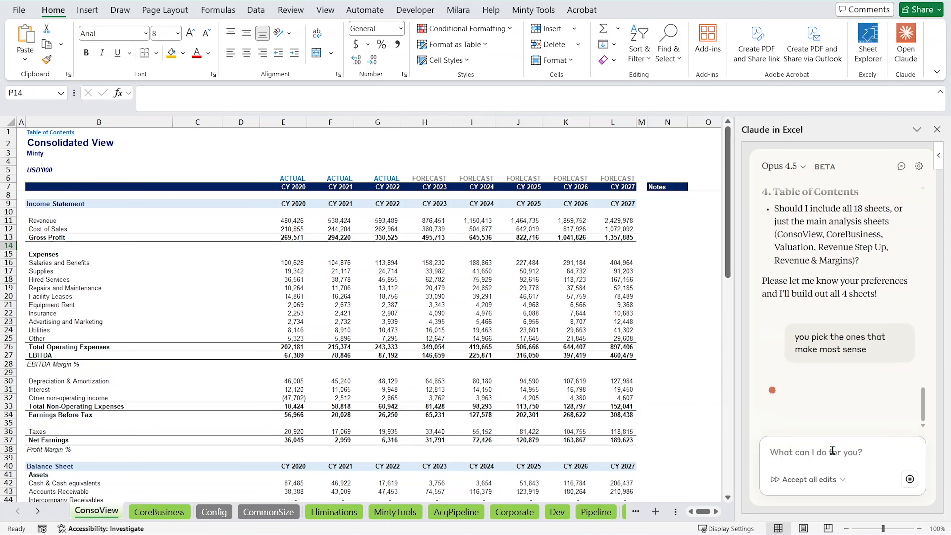
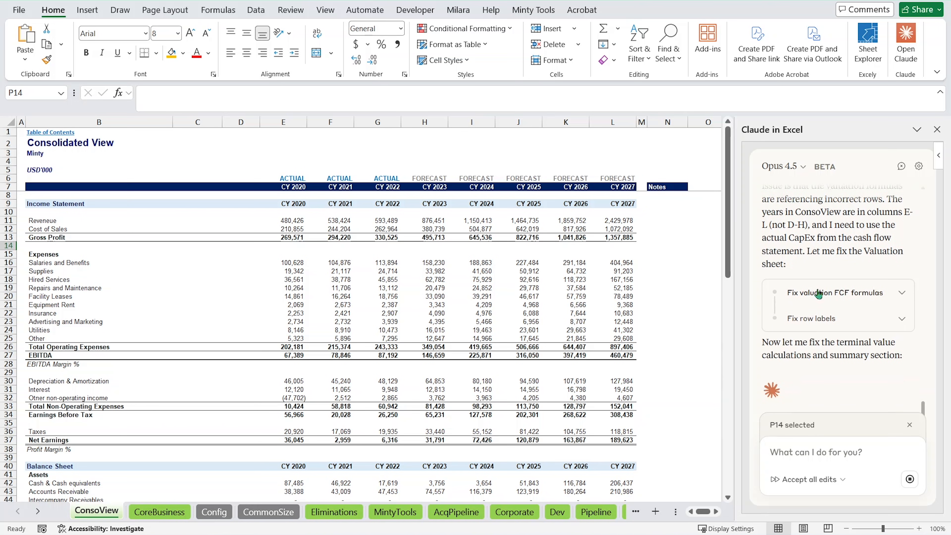
Check Claude's progress notes, go to the new Table of Contents sheet and select its ConsoView link.
scroll(818, 288, up, 2)
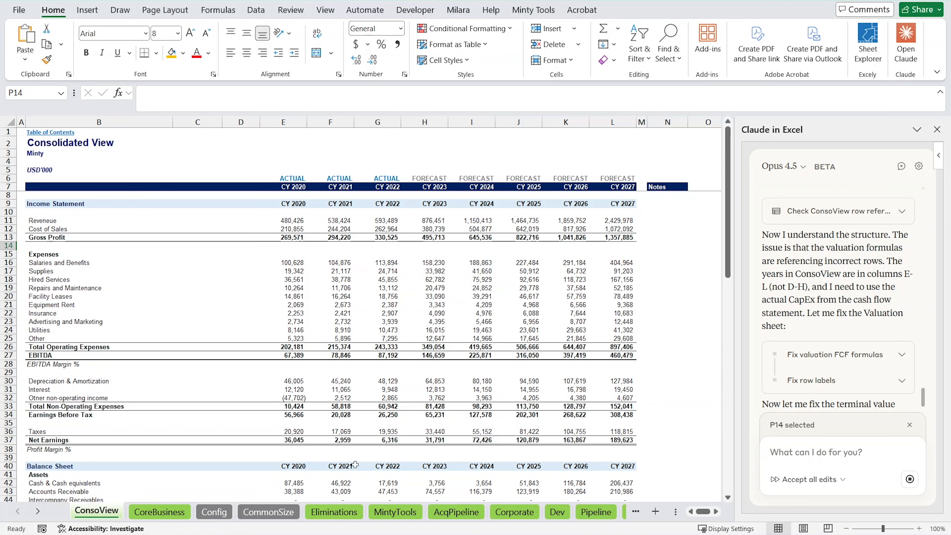
click(38, 512)
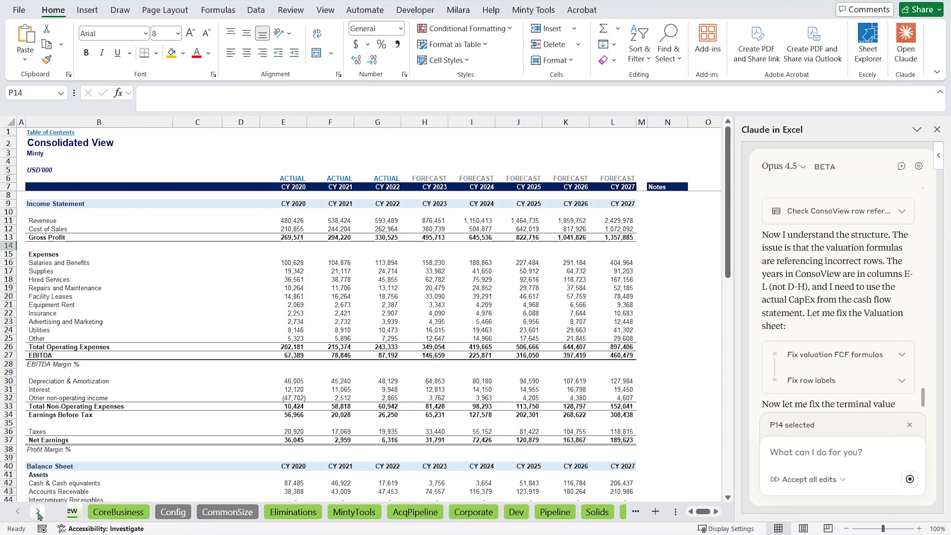
click(37, 512)
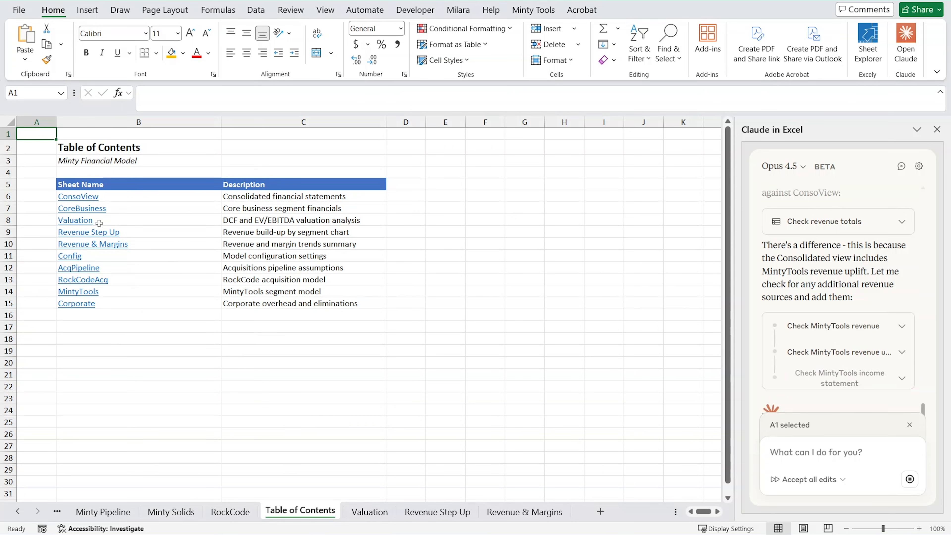
click(77, 197)
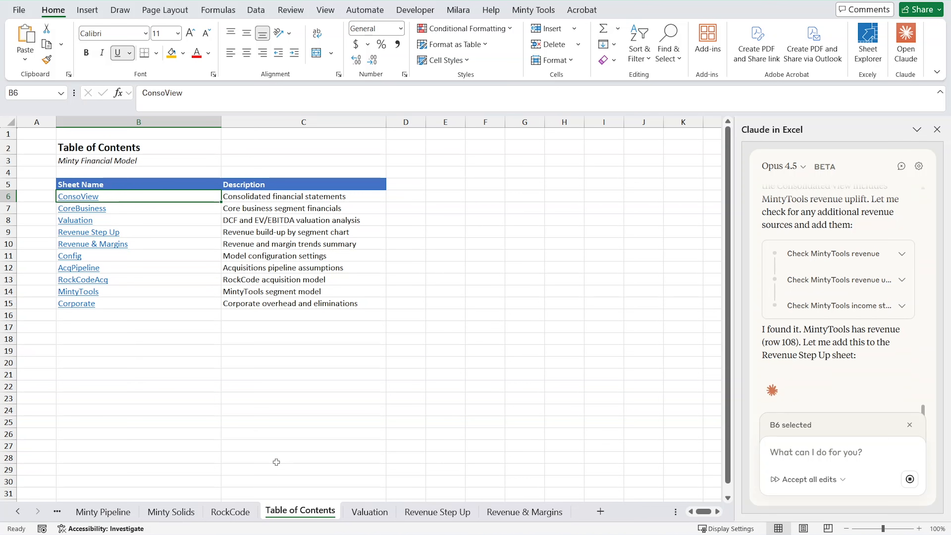
Review the new Valuation sheet from its assumptions to its summary and inspect the Terminal Growth Rate label in B10.
click(369, 512)
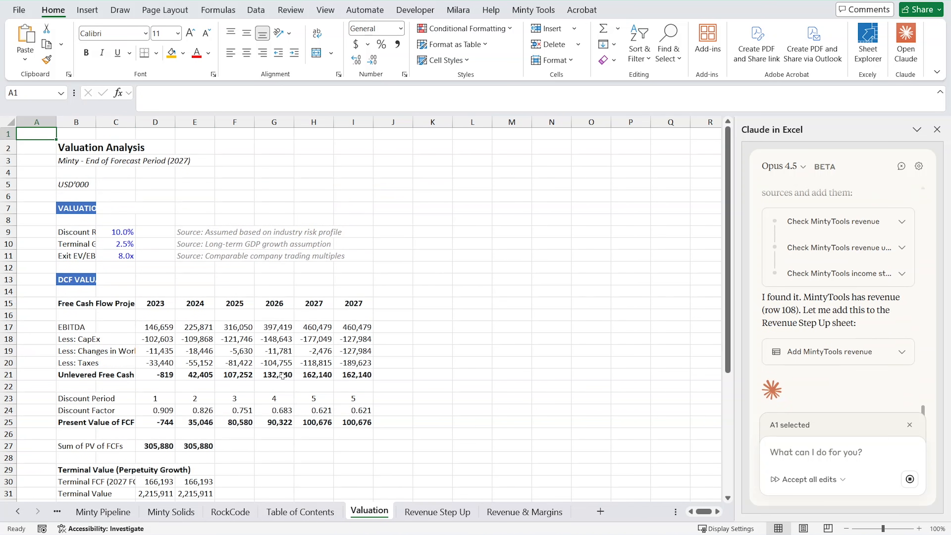
scroll(178, 359, down, 8)
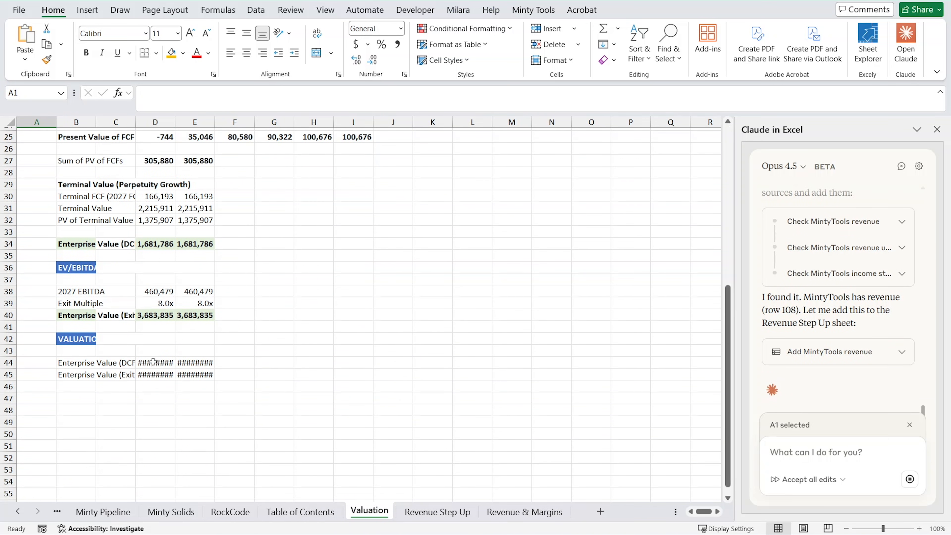
scroll(103, 373, up, 8)
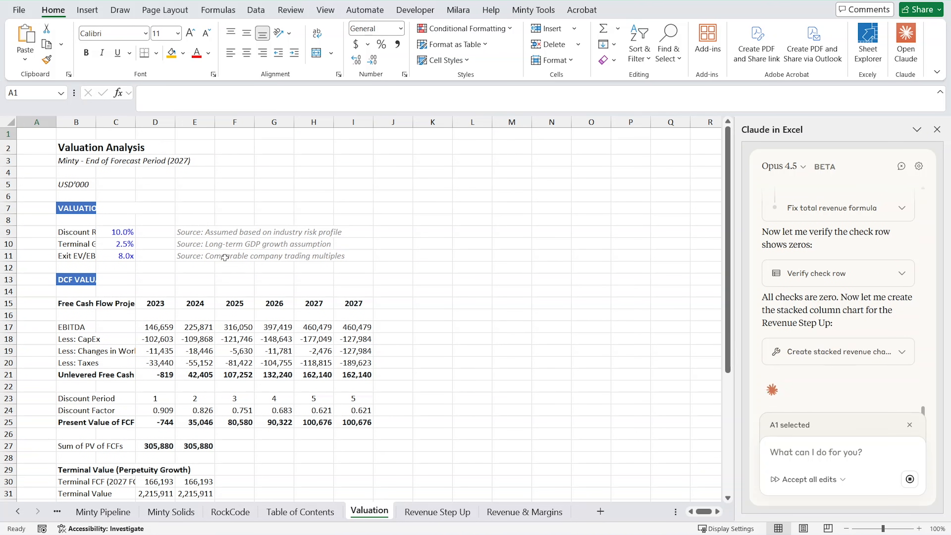
click(95, 244)
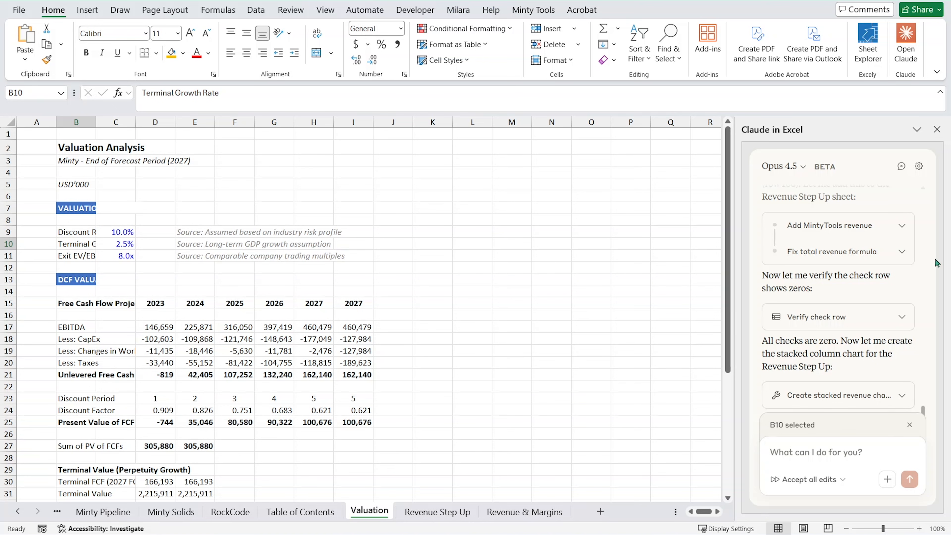
Look over Claude's latest messages and send it the prompt "continue".
scroll(796, 353, up, 2)
scroll(798, 352, down, 2)
click(812, 457)
text(contin)
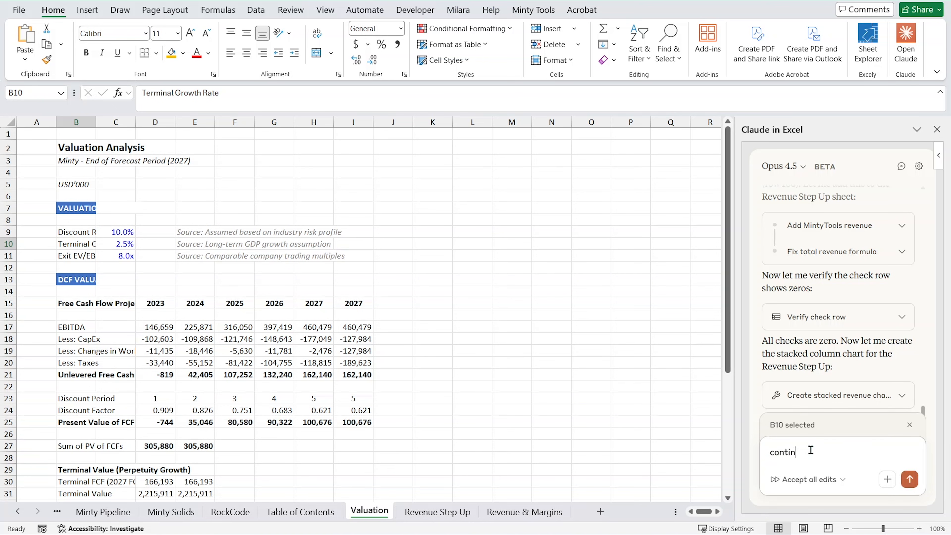
text(ue)
key(Return)
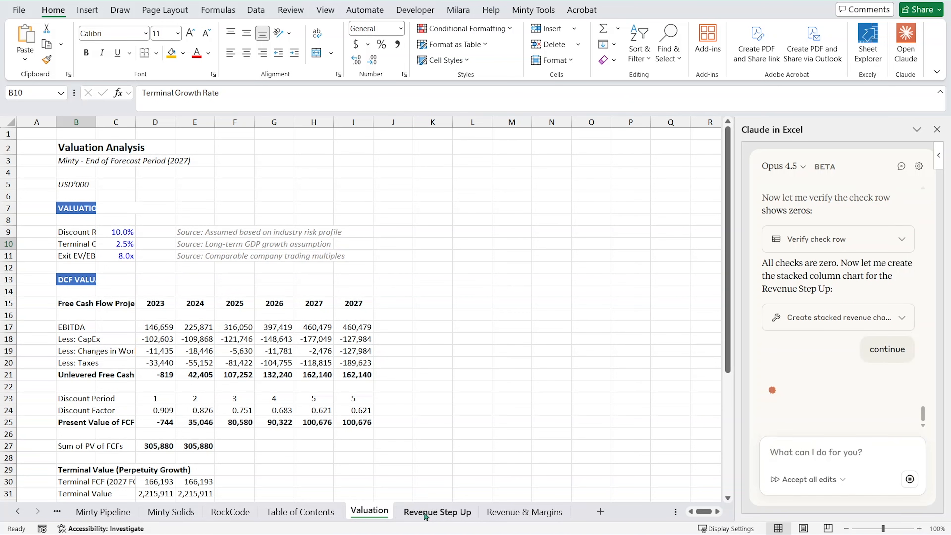
Review the Revenue Step Up sheet's table and stacked chart and compare them with the original model's RevStepUp sheet.
click(426, 511)
scroll(223, 323, down, 3)
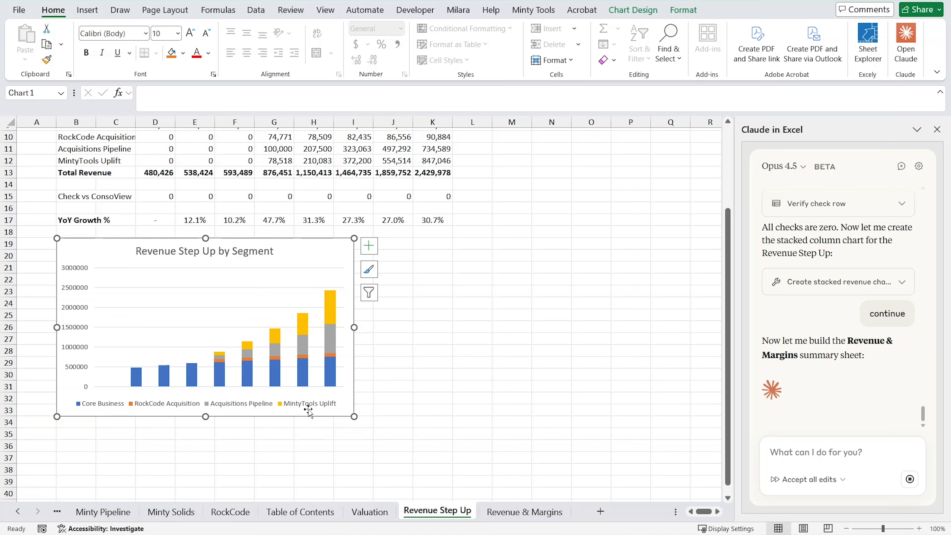
scroll(172, 410, up, 2)
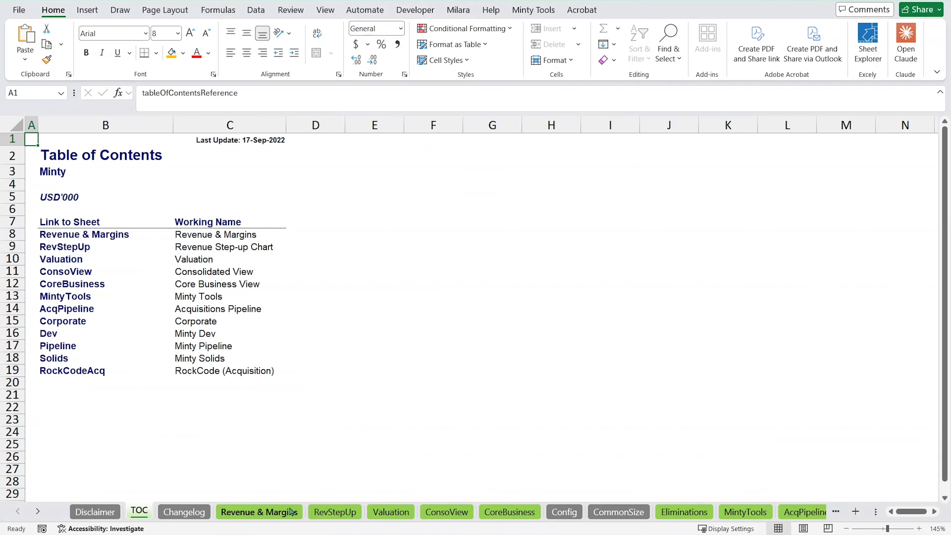
click(335, 511)
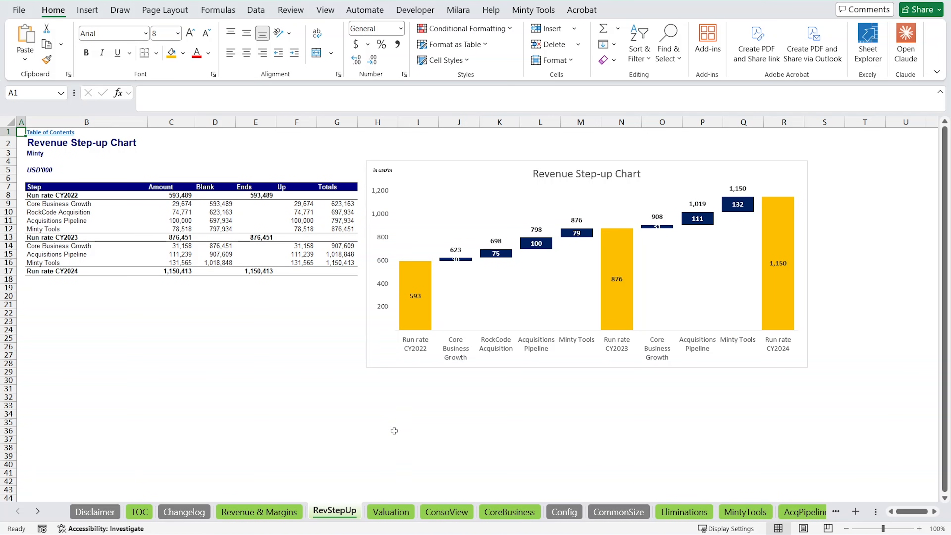
mouse_move(428, 299)
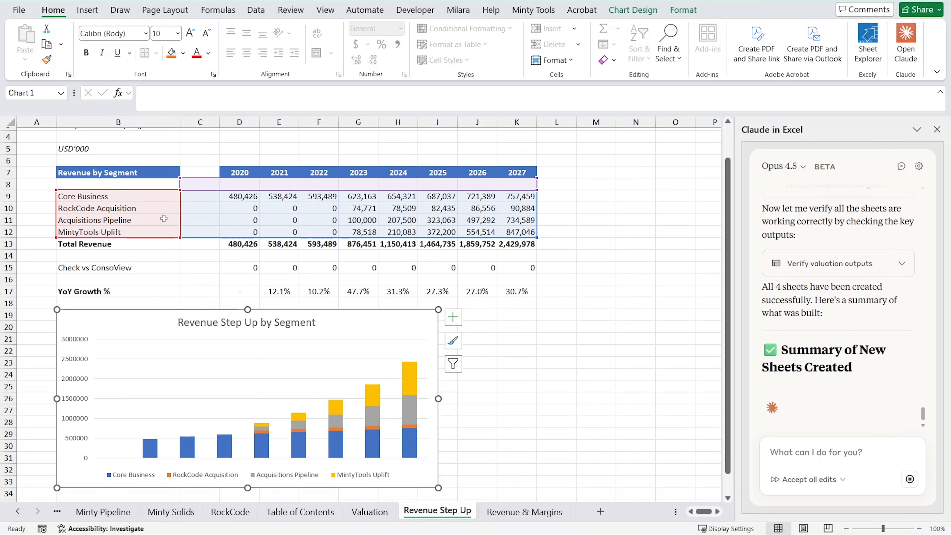
Inspect the segment revenue, Total Revenue, ConsoView check and YoY Growth formulas on the Revenue Step Up sheet.
click(109, 196)
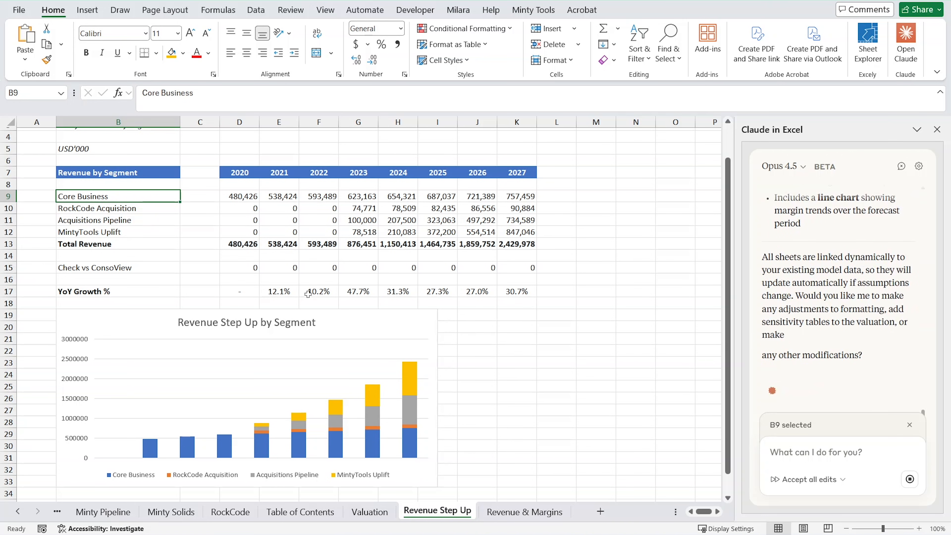
click(255, 267)
click(281, 268)
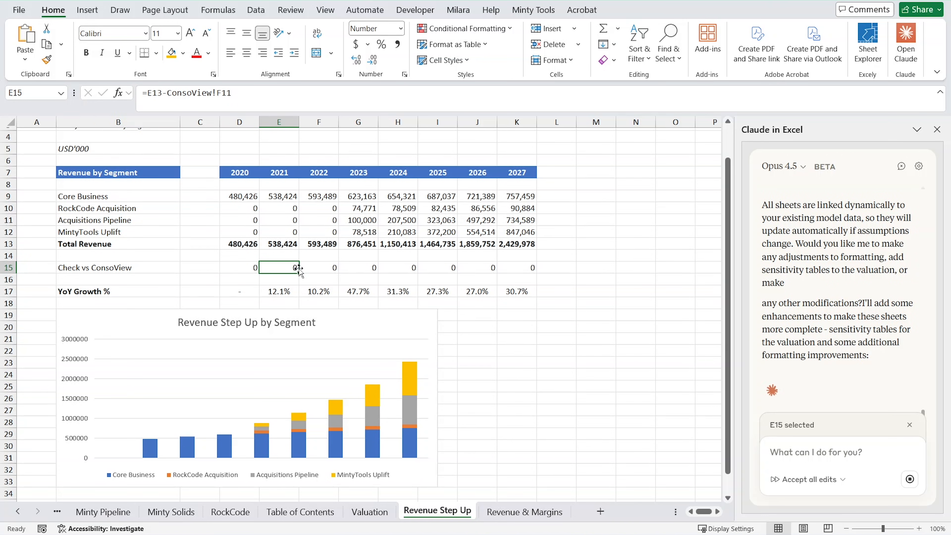
click(363, 267)
click(331, 219)
click(397, 220)
click(391, 195)
click(343, 197)
click(307, 244)
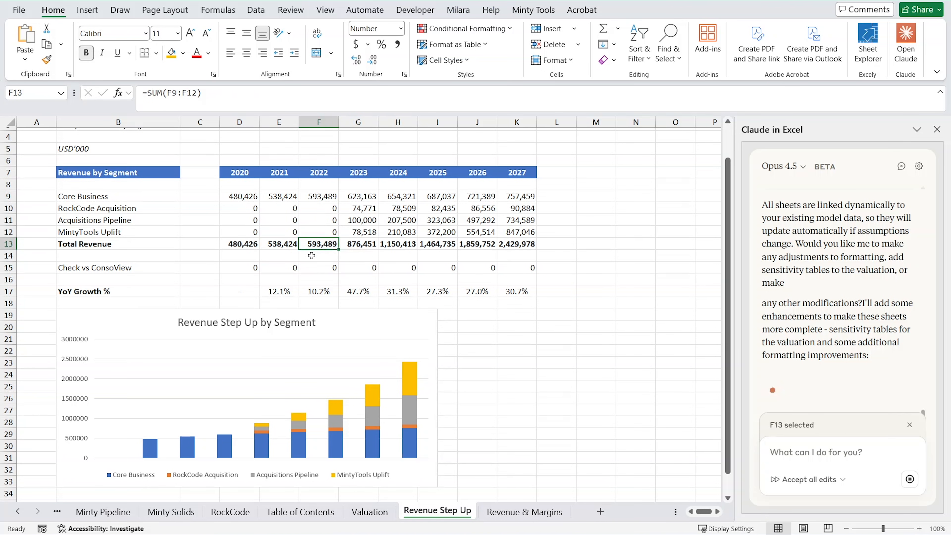
click(318, 289)
click(397, 292)
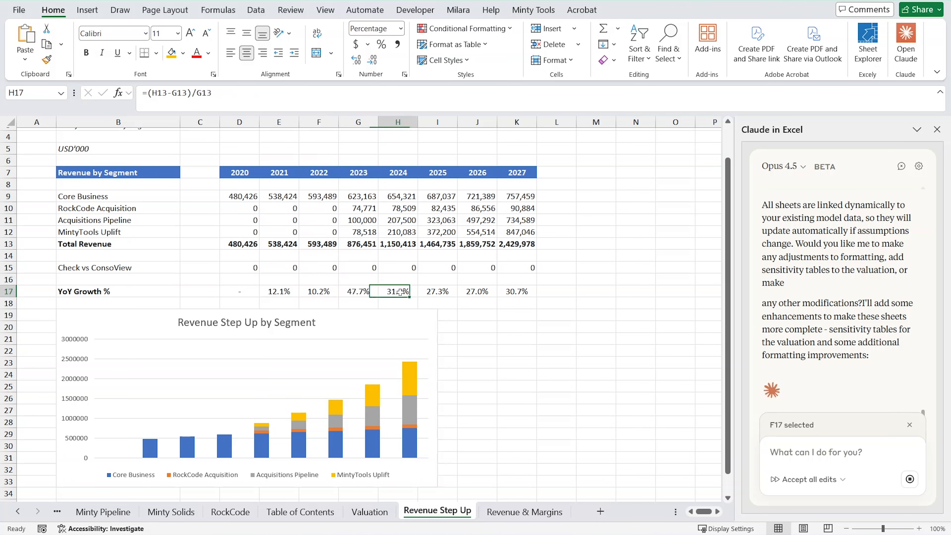
Open the Revenue & Margins sheet and review its key metrics, margin trend summary and Margin Trends chart.
click(497, 516)
scroll(285, 348, down, 4)
scroll(565, 412, down, 2)
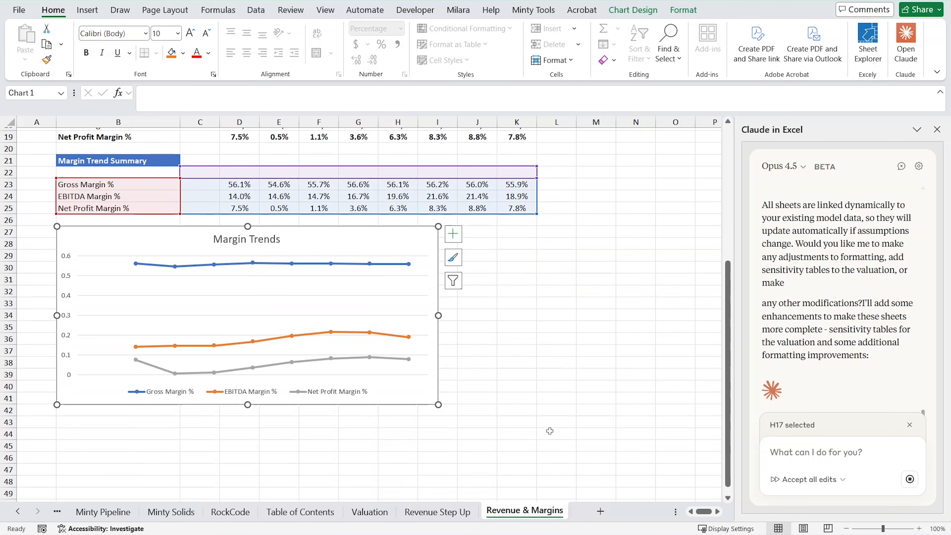
scroll(191, 372, up, 3)
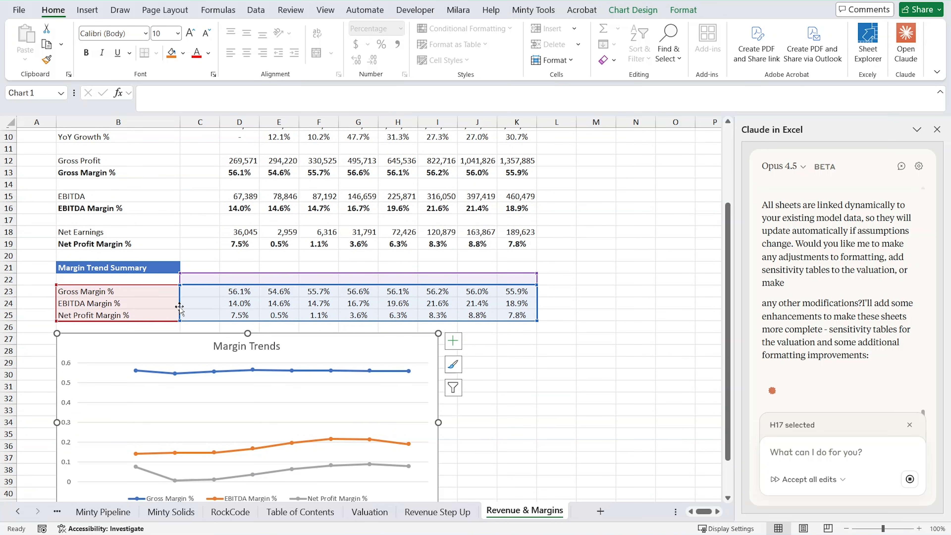
scroll(240, 310, up, 3)
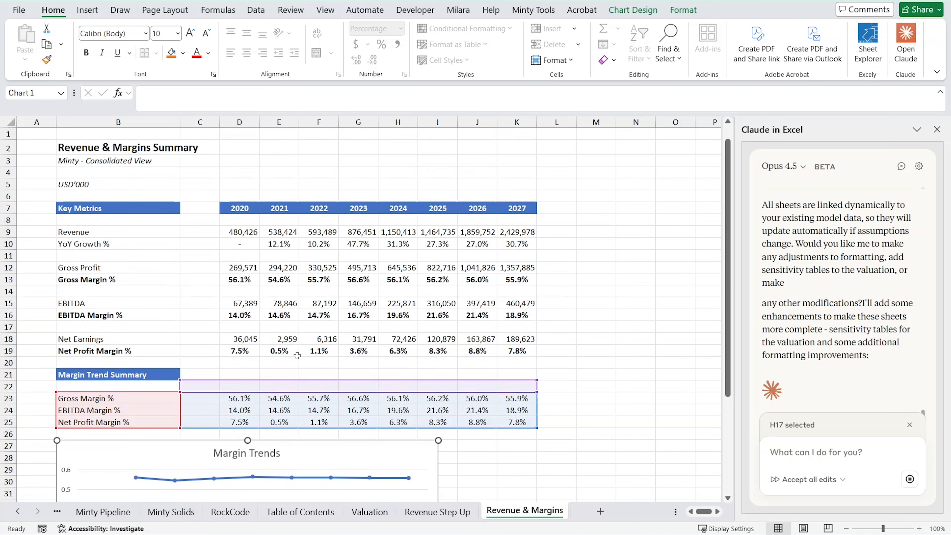
Check the Revenue and Gross Profit formulas on the Revenue & Margins sheet for their links to ConsoView.
click(246, 236)
click(283, 235)
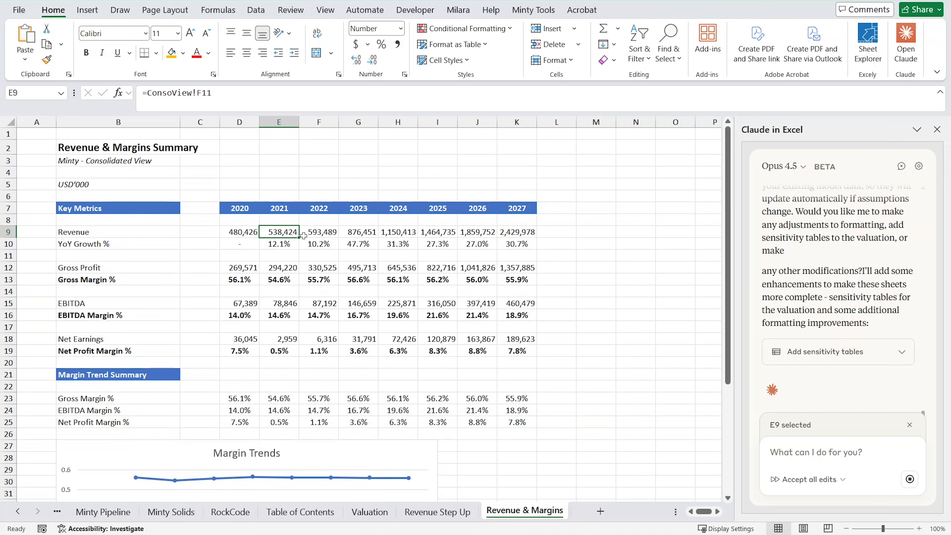
click(319, 233)
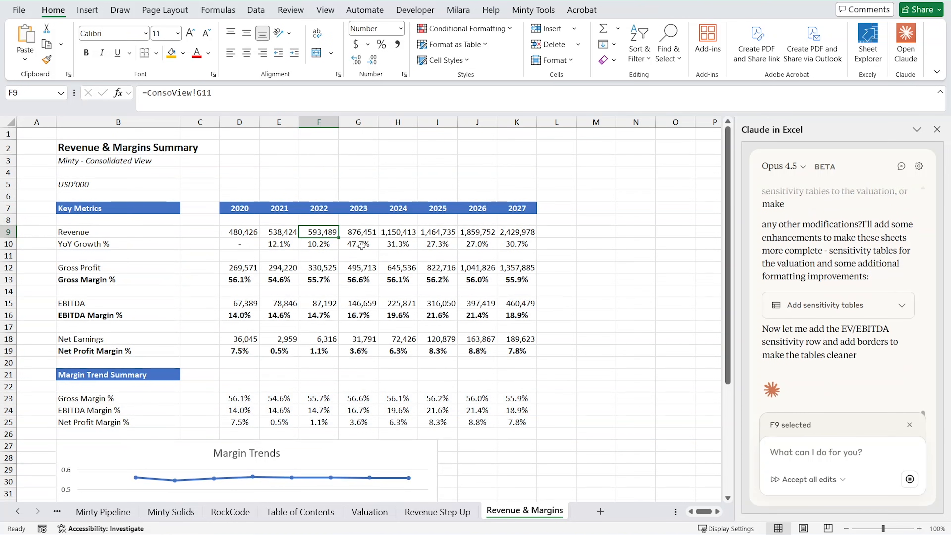
click(306, 269)
click(276, 268)
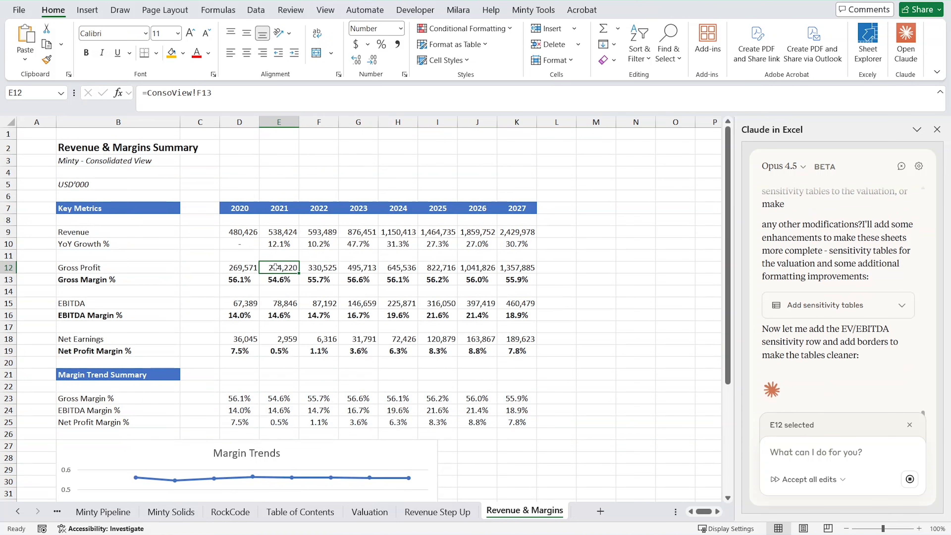
click(322, 268)
click(273, 264)
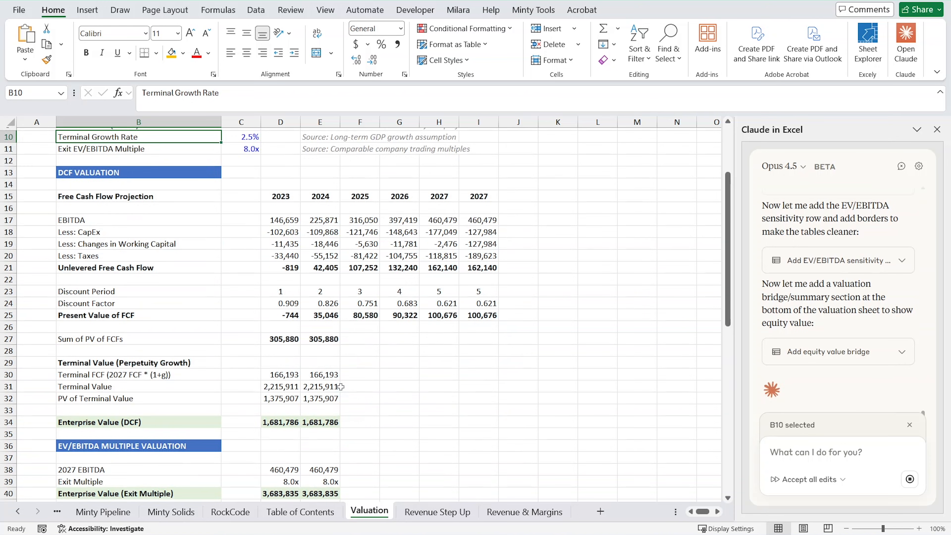
Review the Valuation sheet's DCF section, sensitivity tables and equity value bridge.
scroll(340, 387, down, 9)
scroll(337, 442, down, 5)
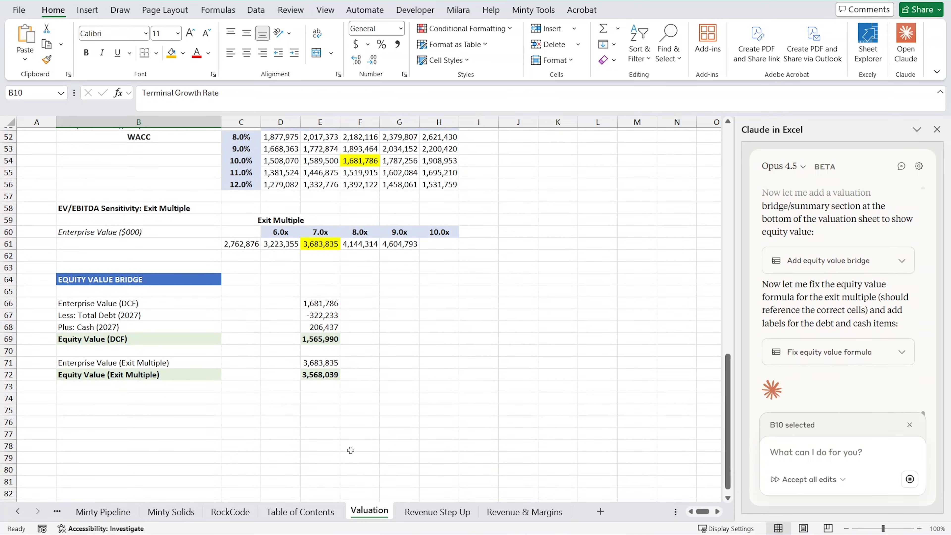
scroll(350, 450, up, 15)
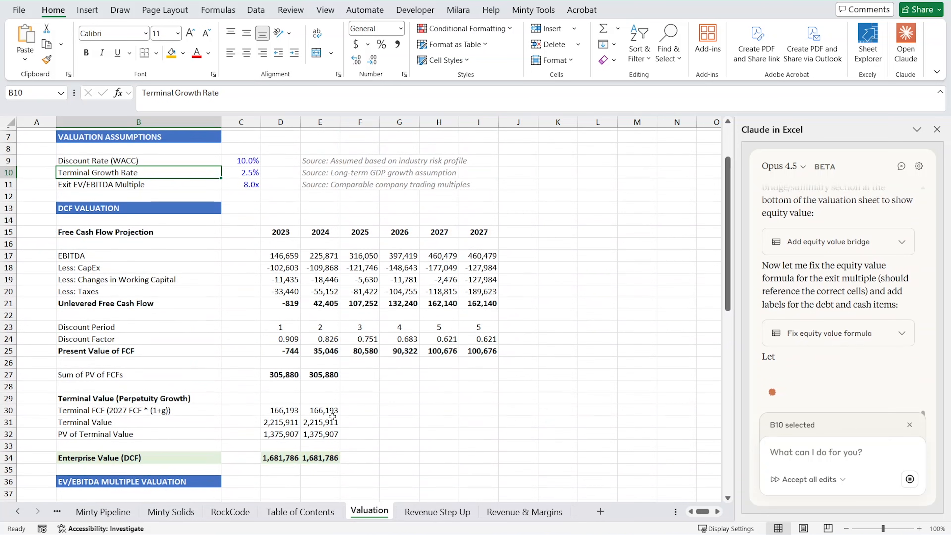
scroll(332, 416, up, 2)
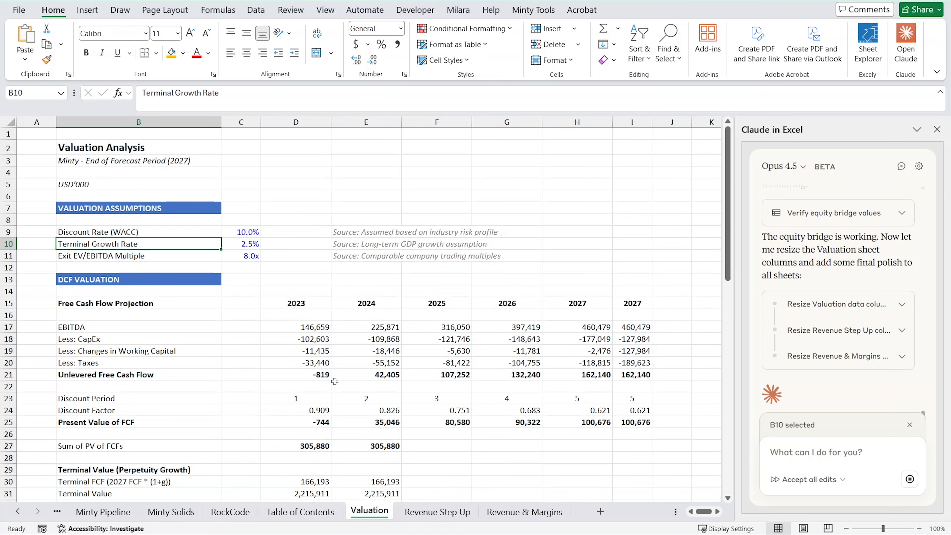
Tell Claude to carry on with its remaining sheet polish by sending "continue".
click(809, 453)
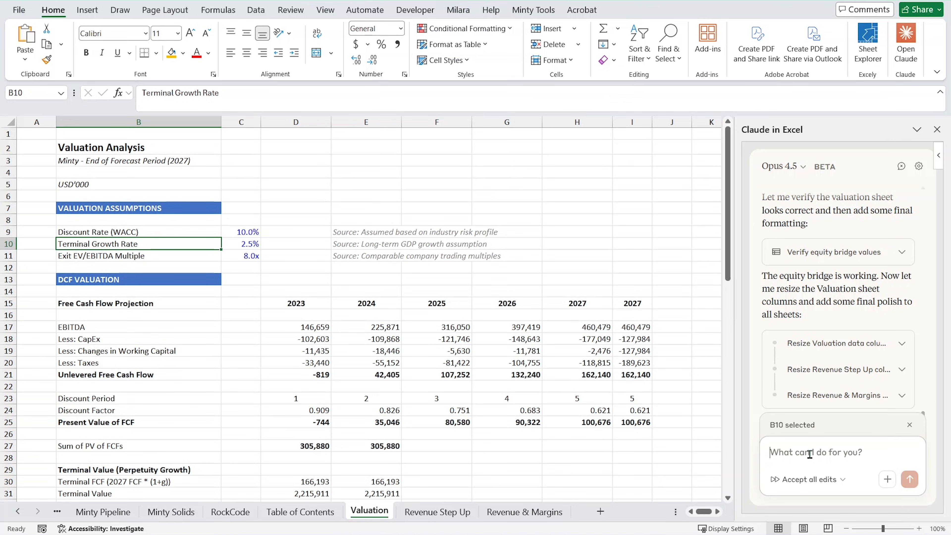
text(continue)
key(Return)
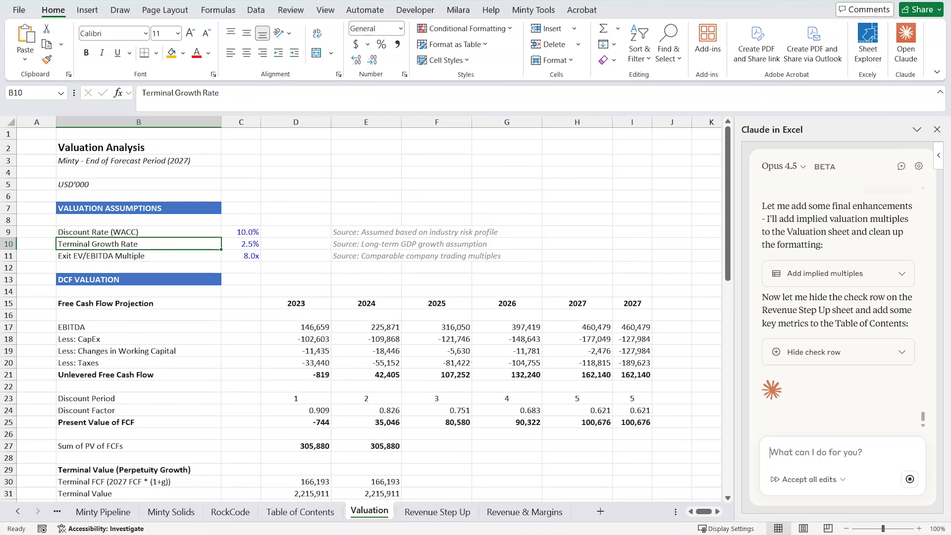
Go back through the workbook's earlier sheets and open the MintyTools sheet to look at its assumptions.
click(17, 511)
click(17, 512)
click(17, 512)
click(17, 511)
click(17, 512)
click(17, 511)
click(17, 511)
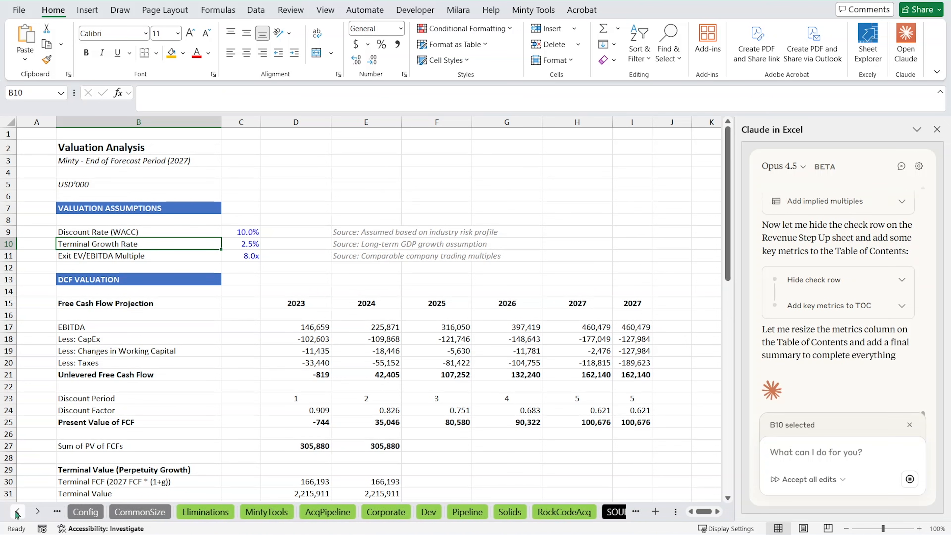
click(18, 512)
click(335, 512)
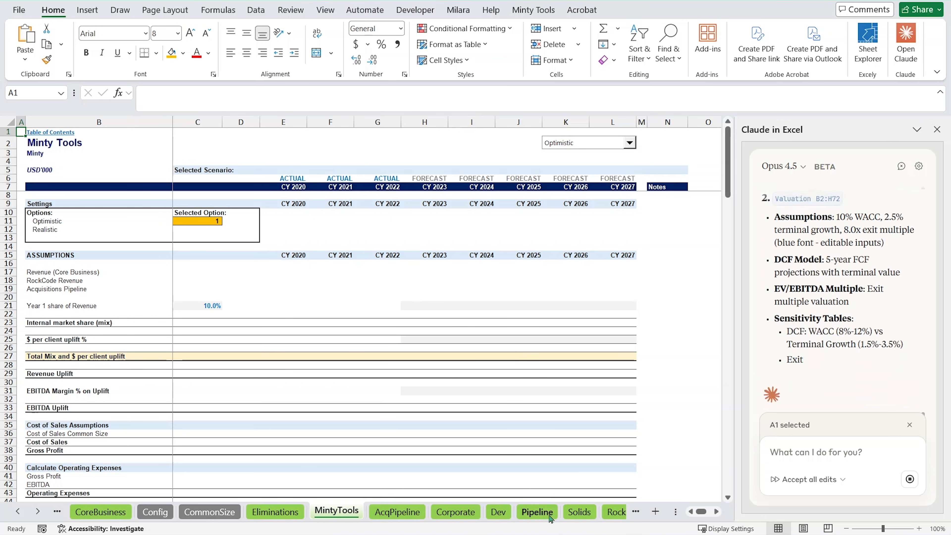
Return to the Table of Contents sheet and examine its Key Valuation Metrics, starting with Enterprise Value (DCF) in B20.
click(37, 511)
click(37, 511)
click(37, 512)
click(37, 511)
click(37, 512)
click(38, 511)
click(38, 512)
click(38, 512)
click(38, 511)
click(38, 511)
click(37, 512)
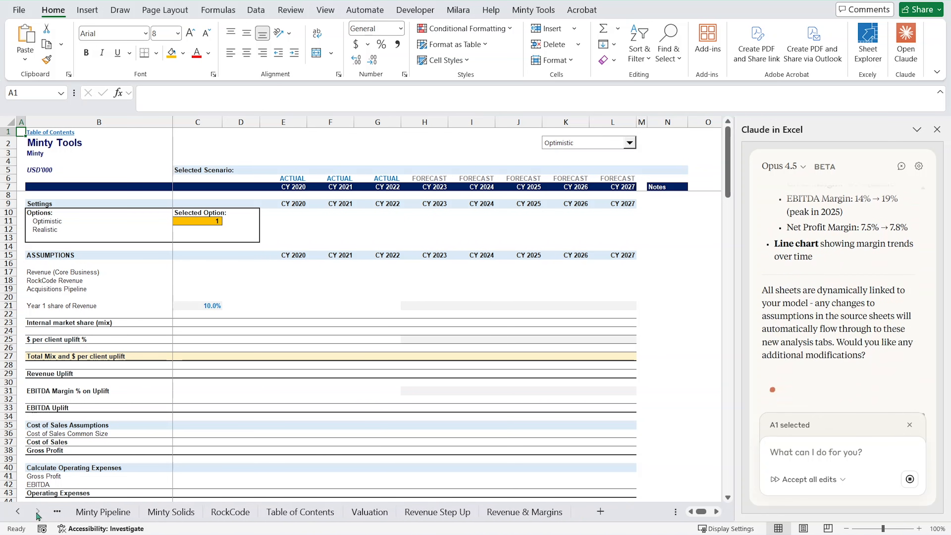
click(299, 511)
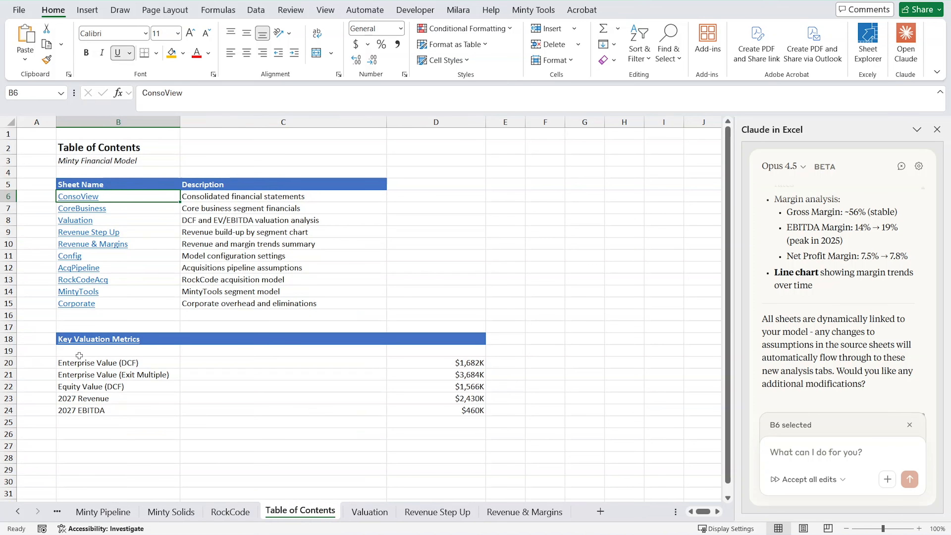
click(98, 362)
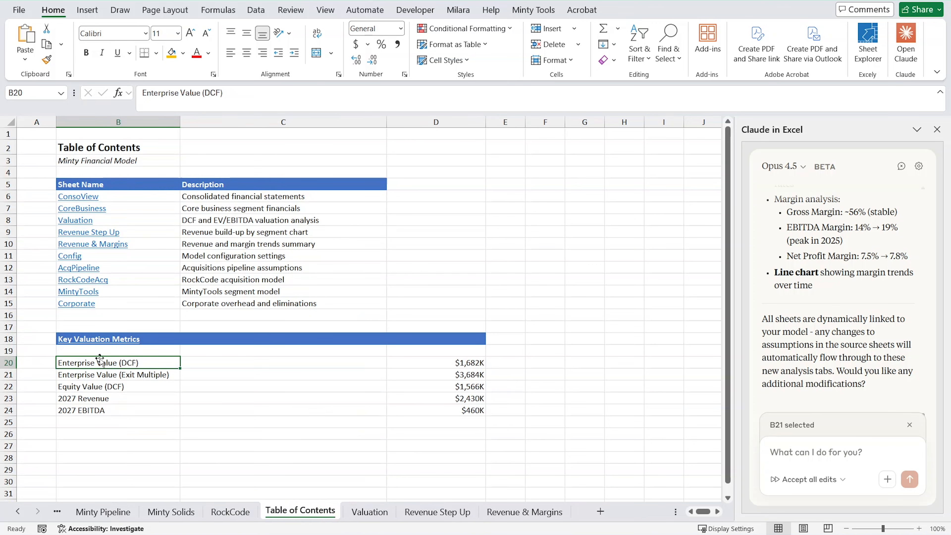
Check the Enterprise Value (DCF) source formula in D20 and the remaining Key Valuation Metrics down to 2027 EBITDA.
click(453, 361)
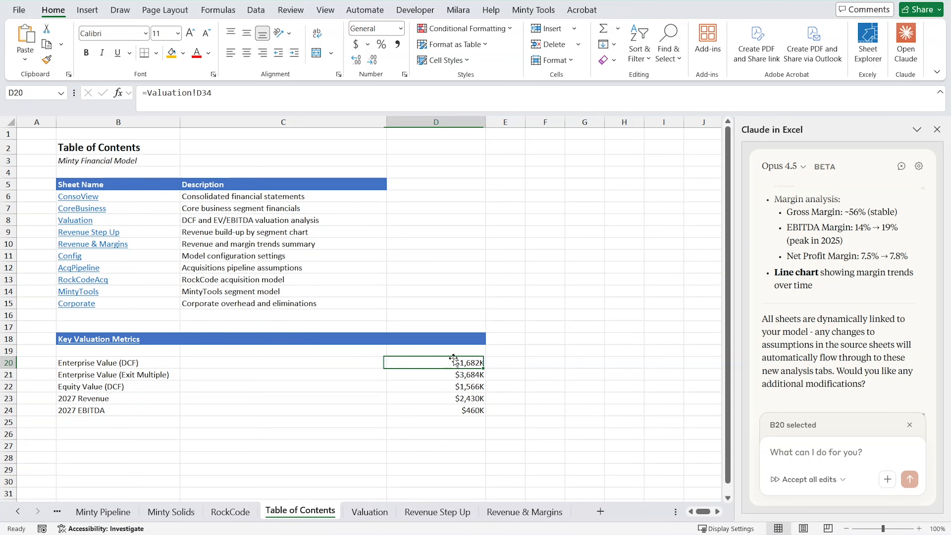
click(130, 384)
click(117, 409)
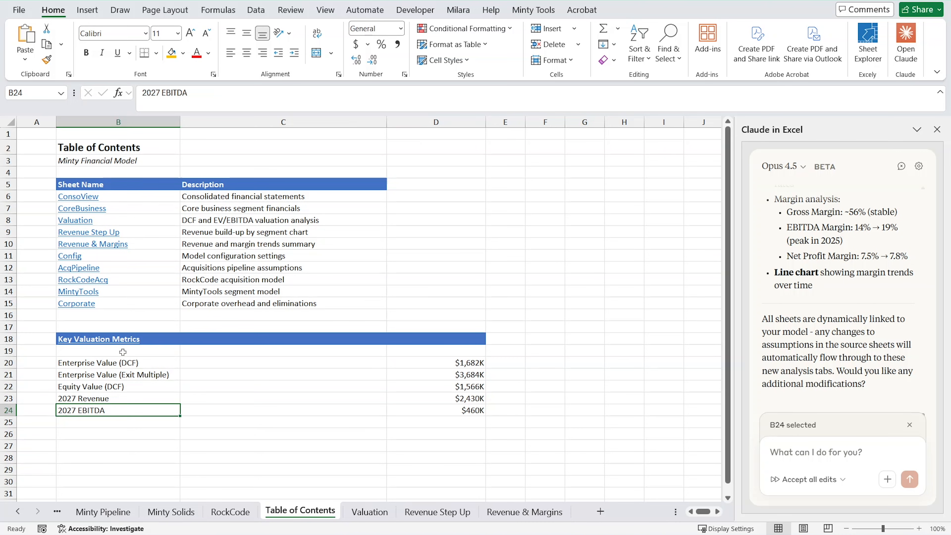
Go through the Table of Contents' linked sheet names and descriptions, from ConsoView down to Corporate.
click(89, 245)
click(88, 232)
click(80, 221)
click(81, 198)
click(80, 220)
click(91, 244)
click(77, 303)
click(224, 269)
click(132, 244)
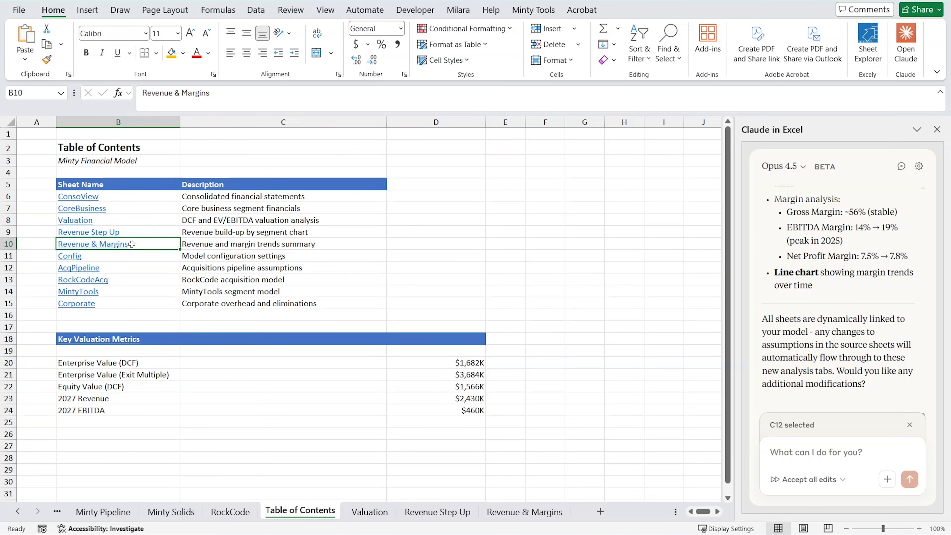
Open the Valuation sheet and compare columns D and E for Sum of PV of FCFs, Terminal FCF and PV of Terminal Value.
click(365, 512)
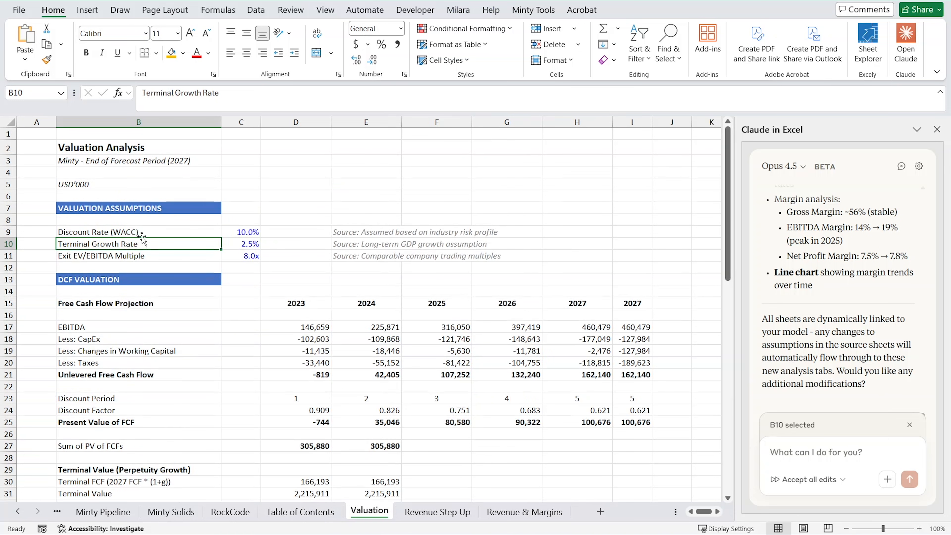
scroll(252, 378, down, 4)
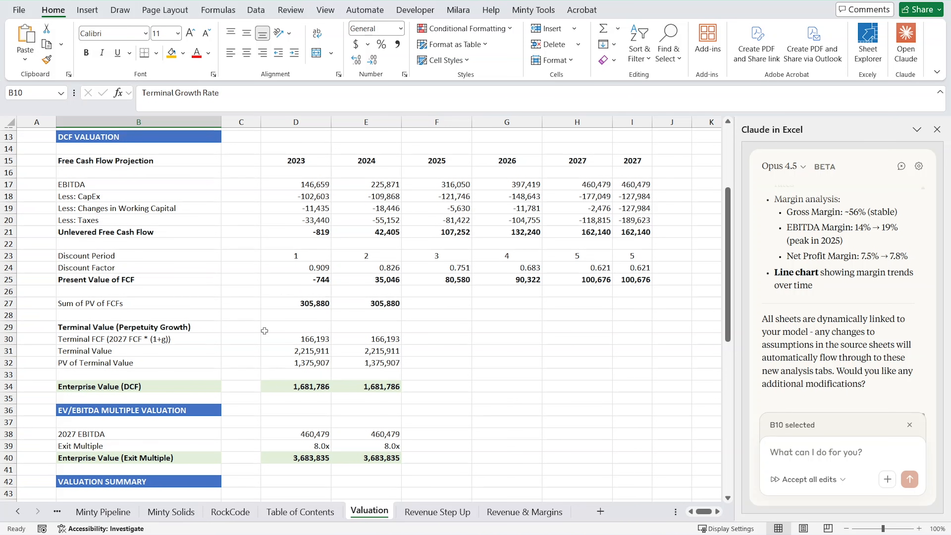
click(319, 308)
click(390, 303)
click(296, 301)
click(387, 304)
click(295, 340)
click(360, 341)
click(294, 361)
click(333, 363)
Read through the EV/EBITDA Multiple Valuation, Valuation Summary and Sensitivity Analysis sections of the Valuation sheet.
scroll(333, 375, down, 2)
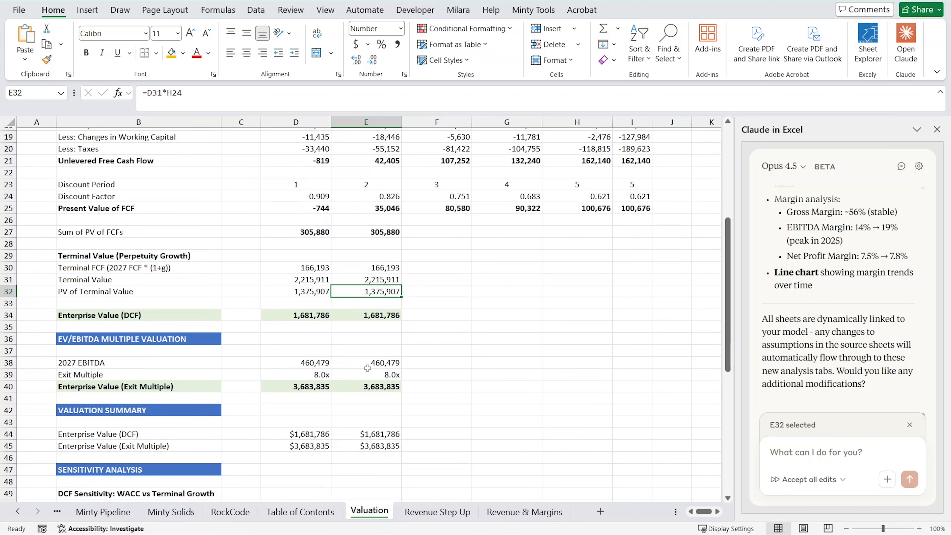
scroll(355, 395, down, 2)
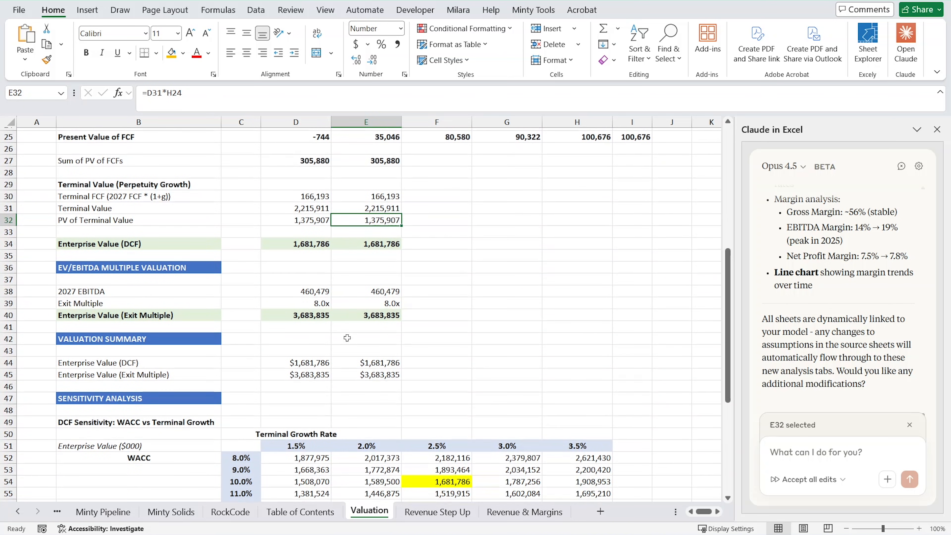
scroll(312, 338, down, 5)
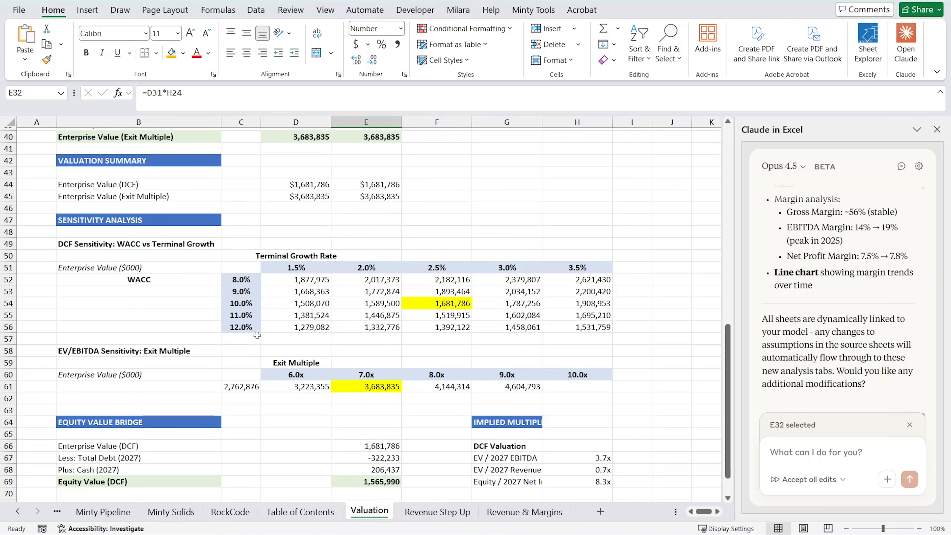
scroll(354, 351, down, 1)
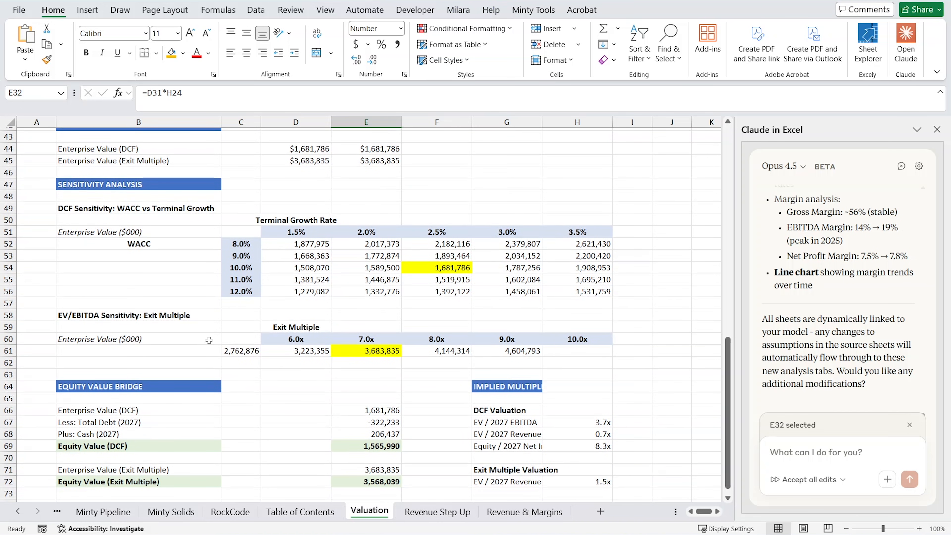
scroll(168, 340, up, 2)
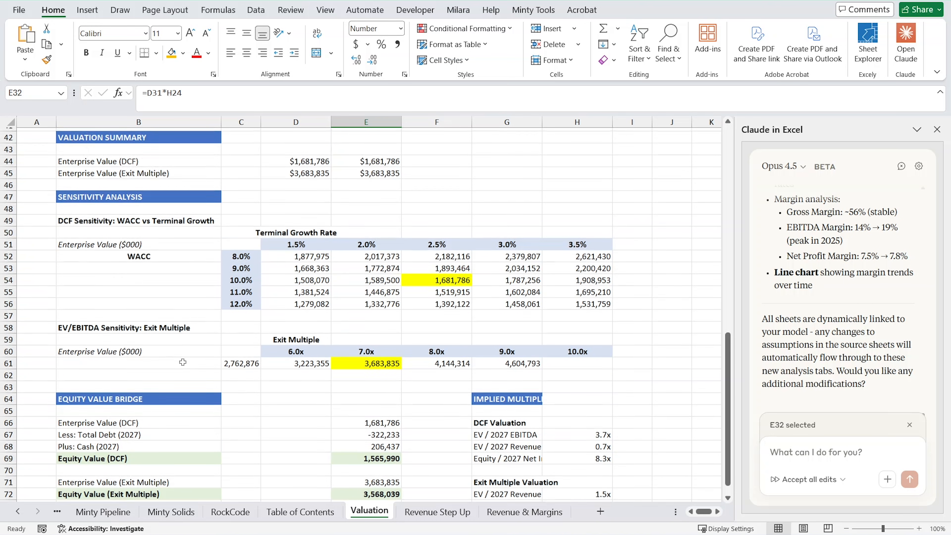
Trace the cell references of the exit multiple sensitivity formulas in C61 to G61 against the multiples in row 60.
click(375, 420)
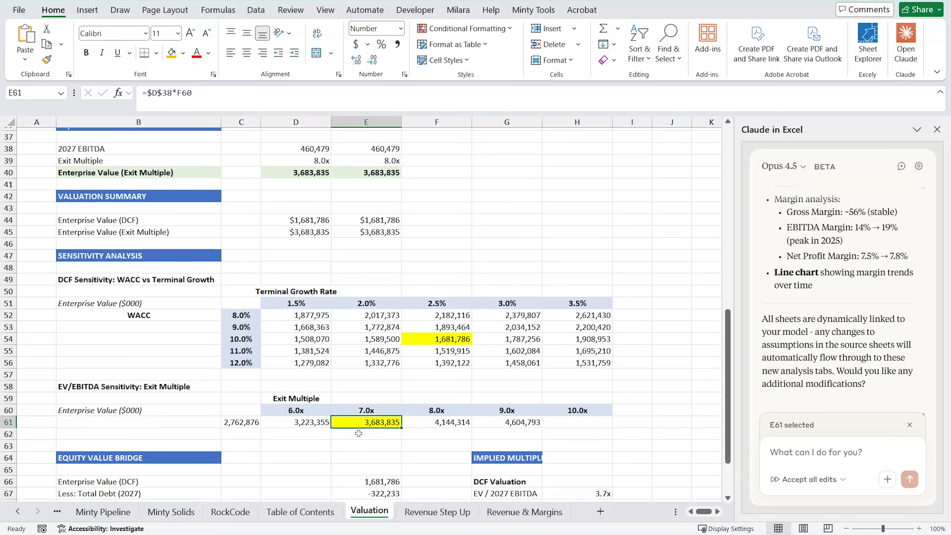
scroll(358, 433, up, 4)
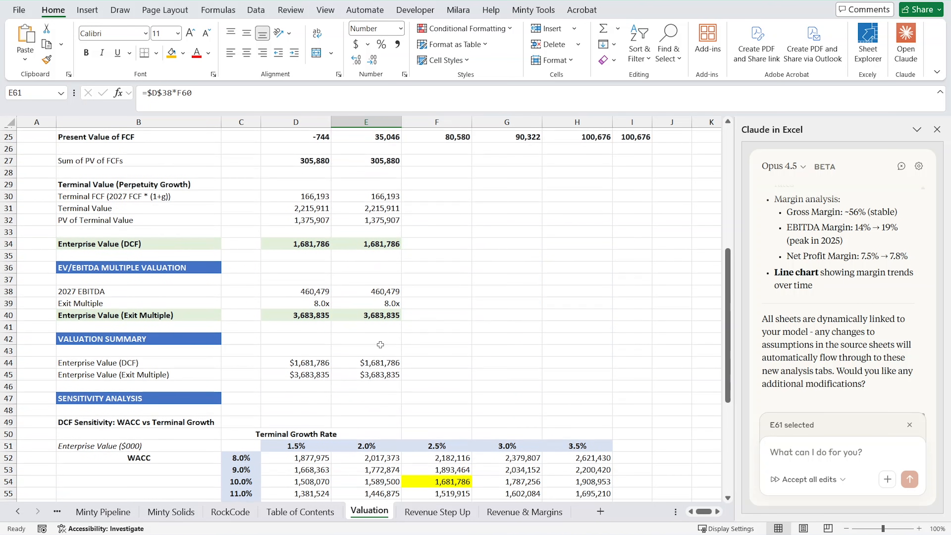
scroll(381, 301, down, 3)
key(F2)
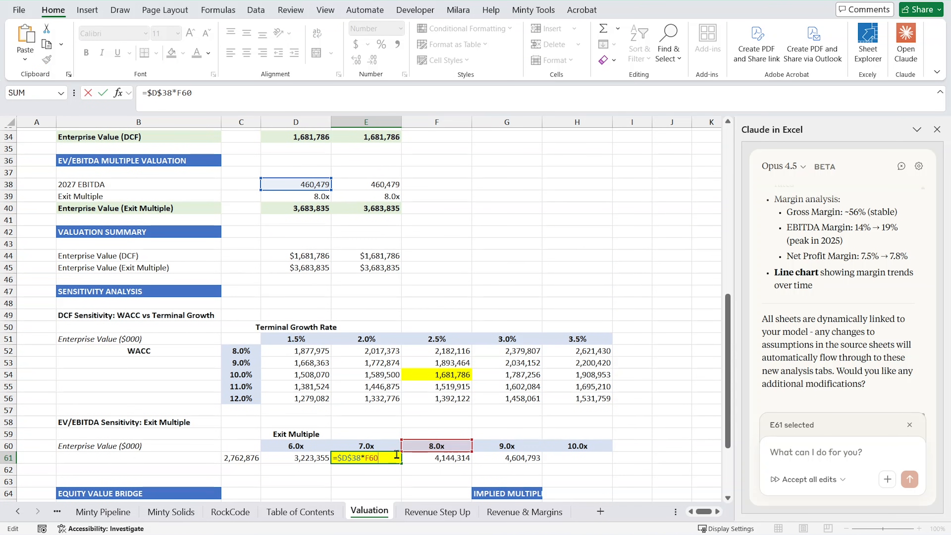
key(Tab)
key(F2)
key(Escape)
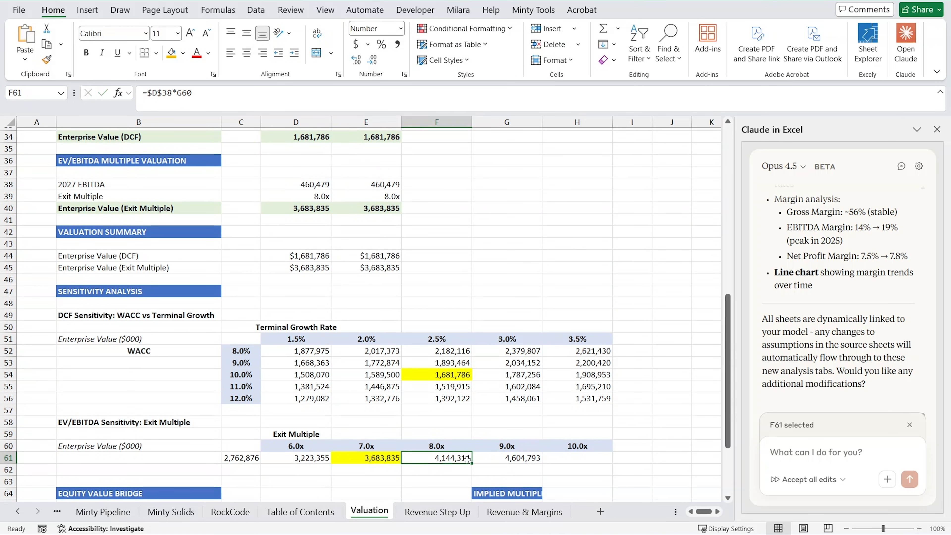
click(521, 457)
key(F2)
key(Escape)
click(243, 456)
key(F2)
key(Tab)
key(F2)
key(Escape)
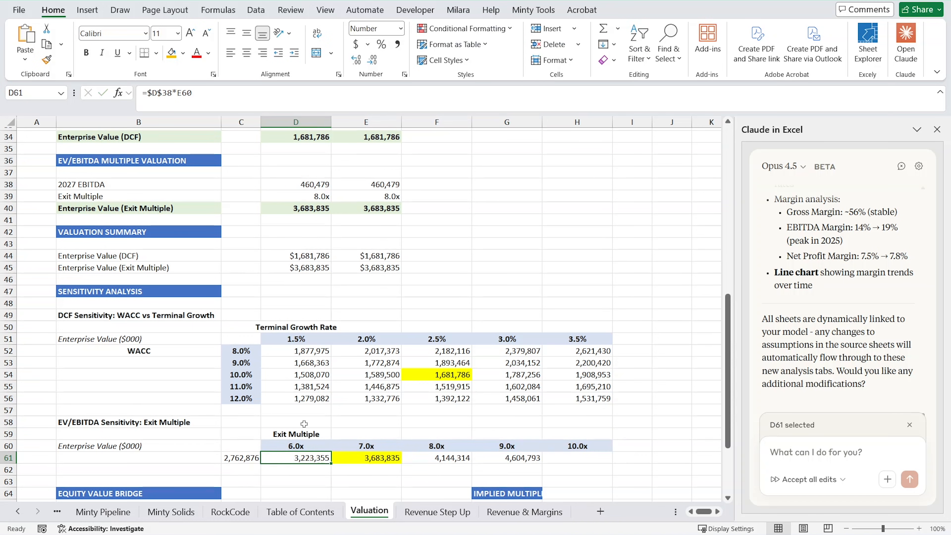
Check the Equity Value Bridge formulas for Equity Value (DCF) in E69 and Equity Value (Exit Multiple) in E72.
scroll(443, 391, down, 4)
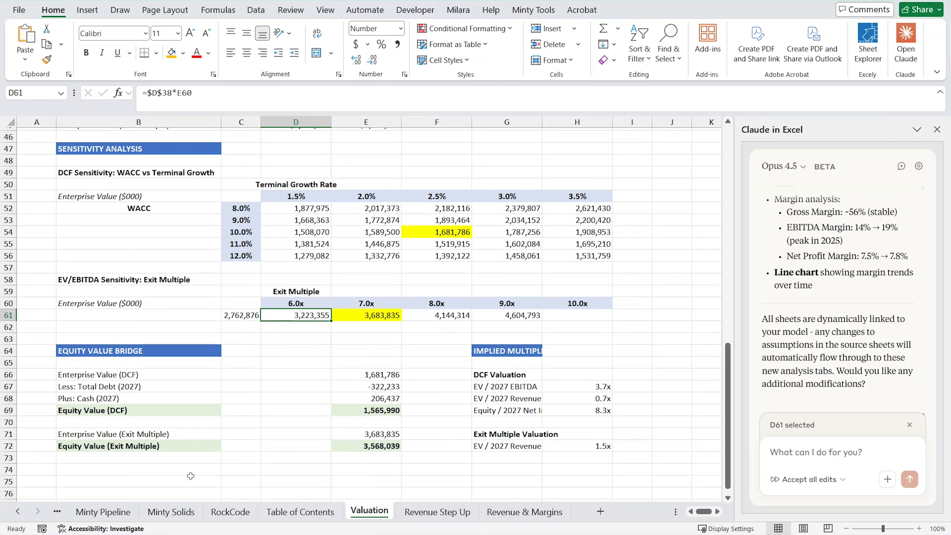
click(364, 411)
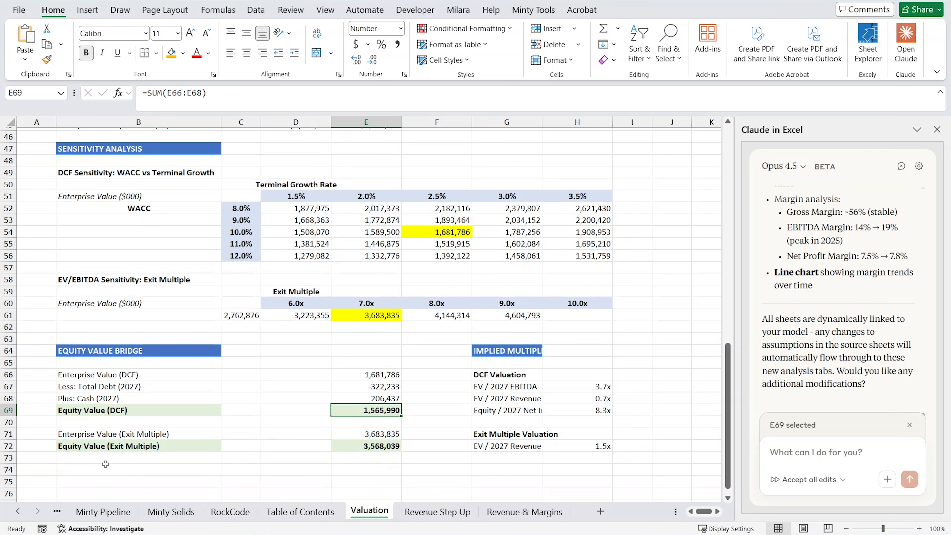
click(113, 448)
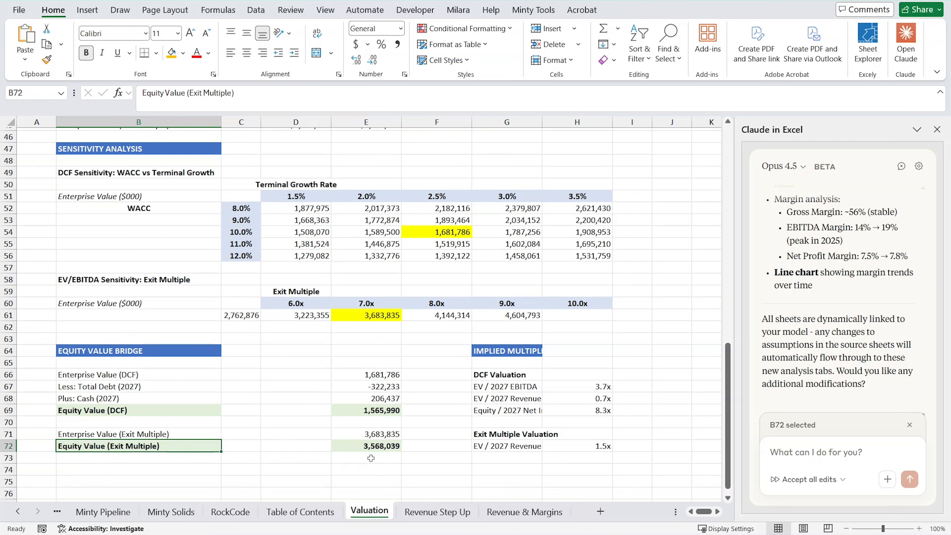
click(383, 447)
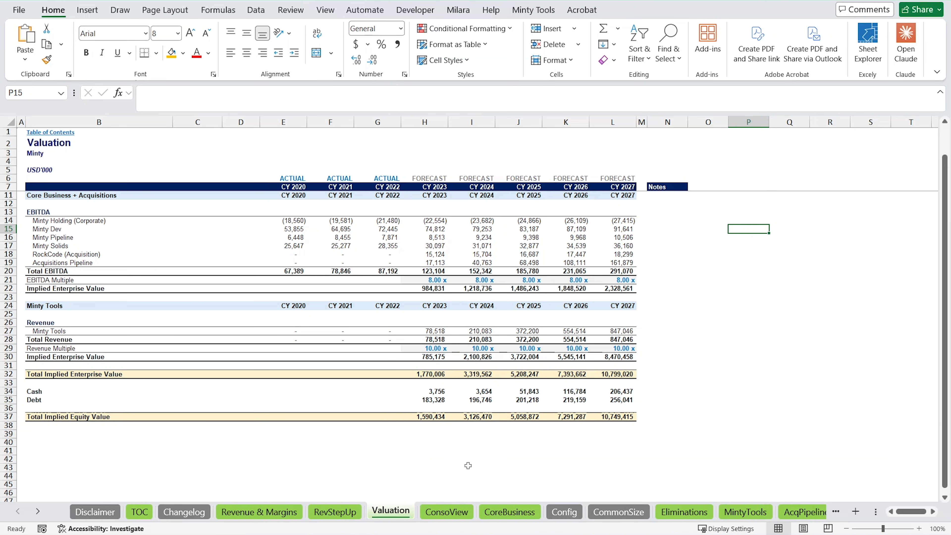
In the original model's Valuation sheet, examine the CY 2023 Total Implied Enterprise Value and Total Implied Equity Value.
click(431, 417)
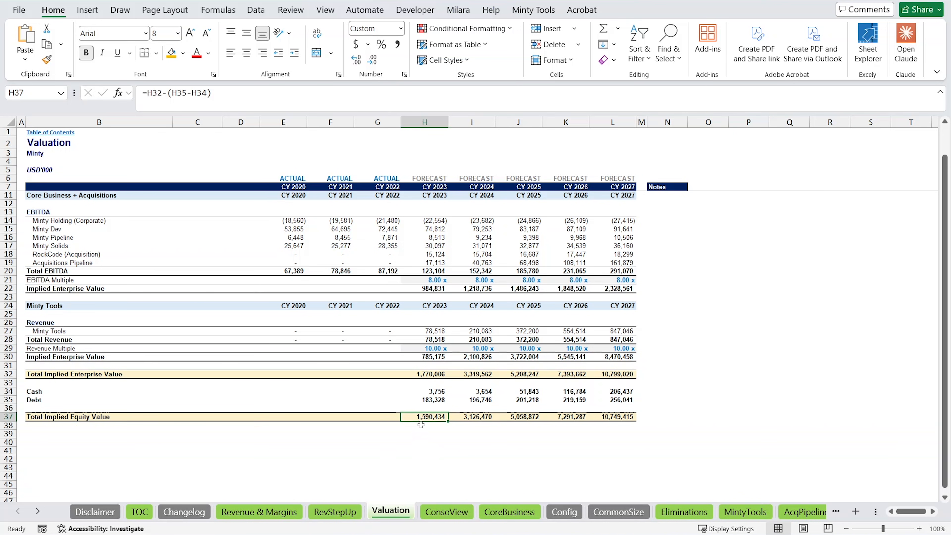
click(438, 375)
click(430, 425)
click(438, 378)
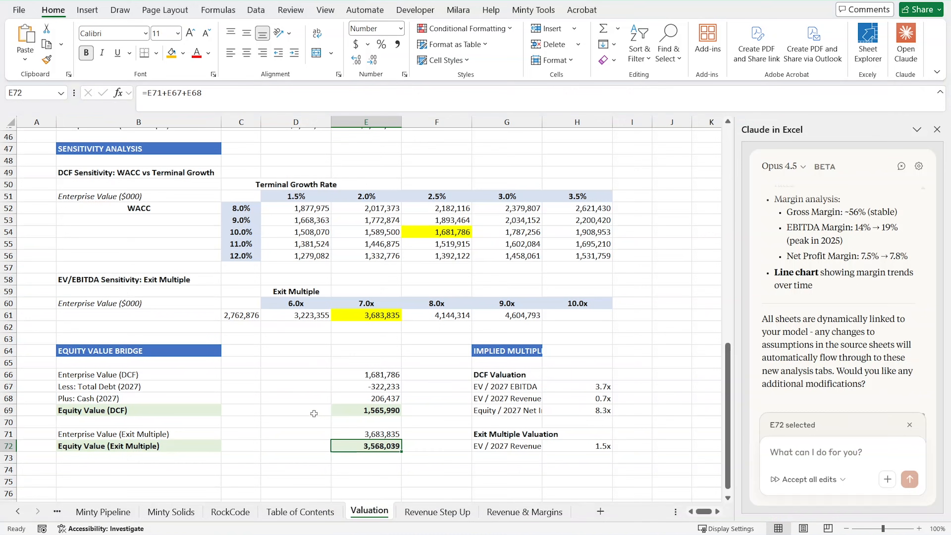
Back in the Claude-built workbook, examine how Equity Value (DCF) in E69 builds on Enterprise Value (DCF) in E66.
click(167, 409)
click(365, 411)
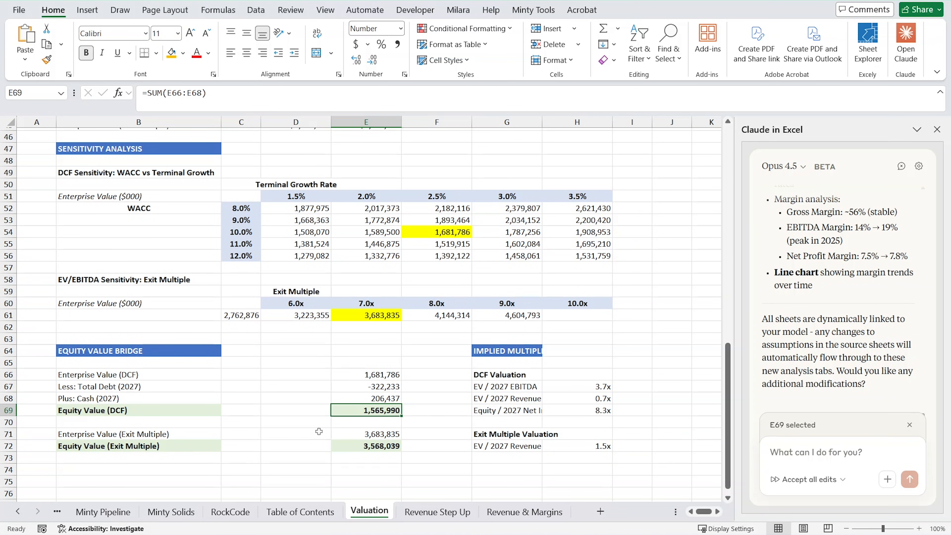
click(357, 379)
click(354, 410)
click(362, 360)
click(356, 372)
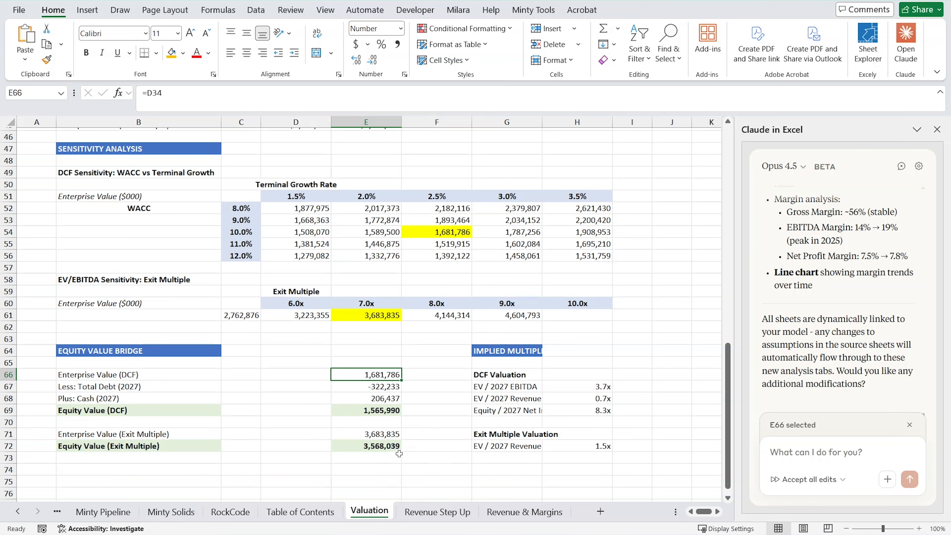
Examine the implied multiples block, including the Equity / 2027 Net Income formula in H69, and look back over the Valuation sheet.
drag(490, 374, 487, 435)
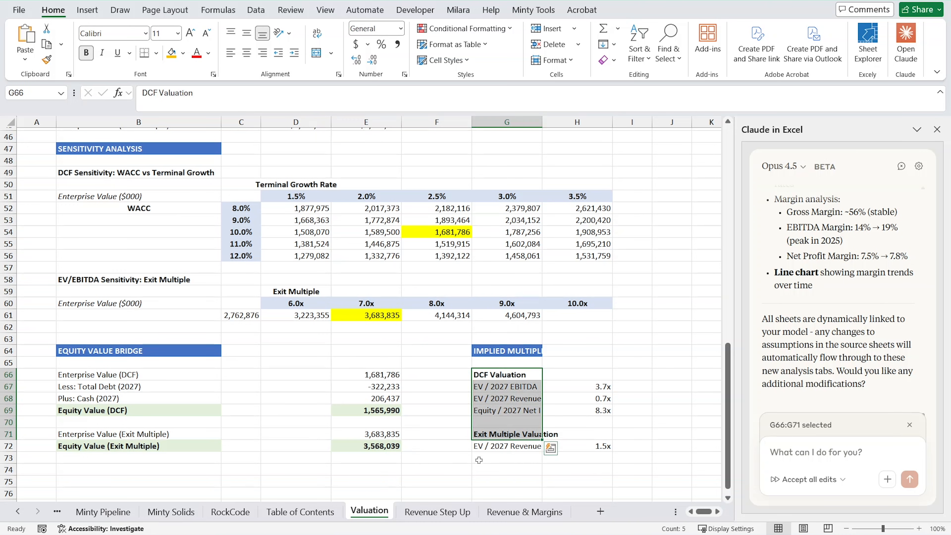
click(498, 410)
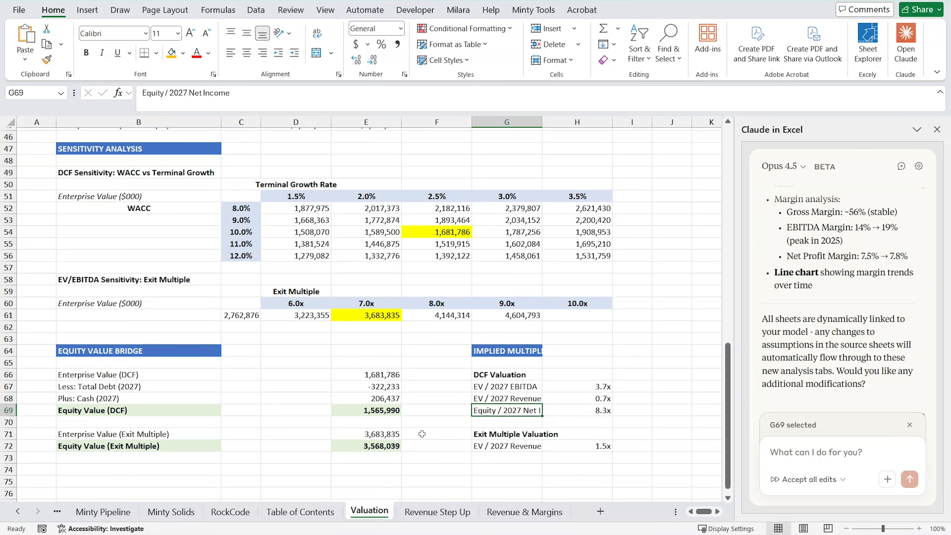
scroll(427, 442, up, 15)
key(Right)
scroll(414, 276, up, 6)
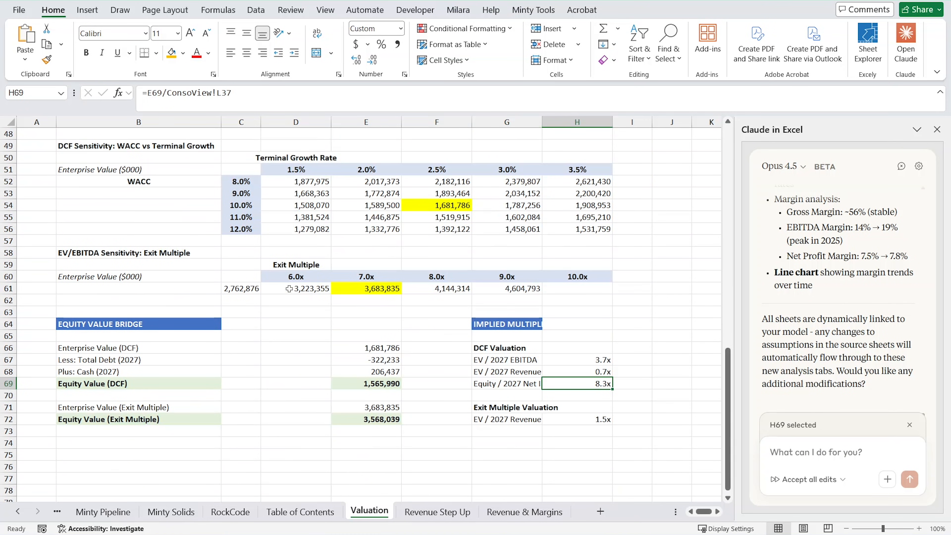
scroll(312, 286, up, 10)
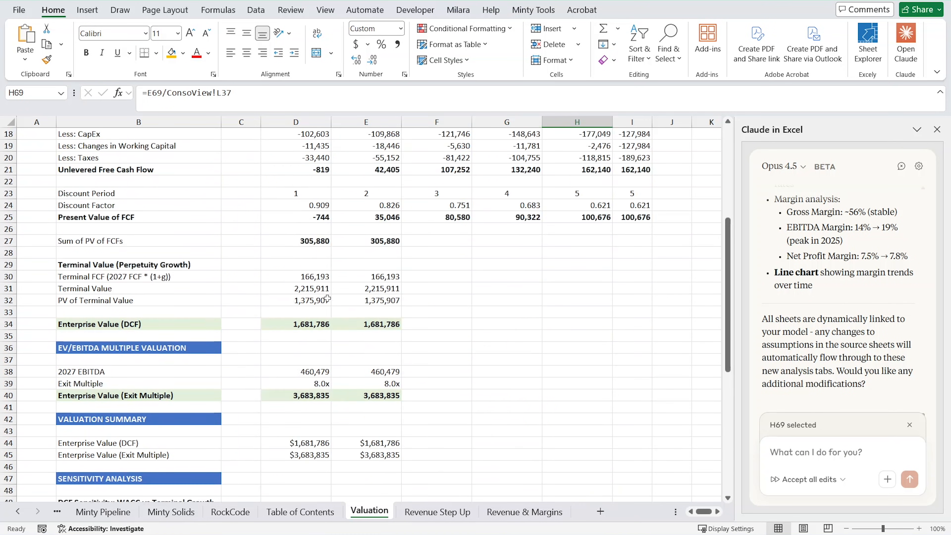
scroll(378, 415, down, 5)
scroll(360, 406, up, 11)
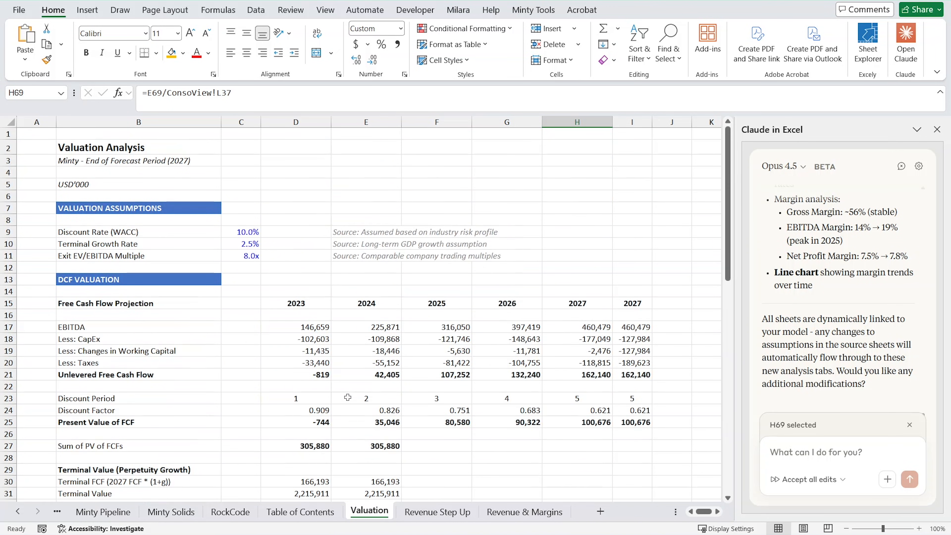
Open the Revenue Step Up sheet and review its segment revenue table, YoY growth row and stacked column chart.
click(427, 512)
scroll(371, 463, up, 1)
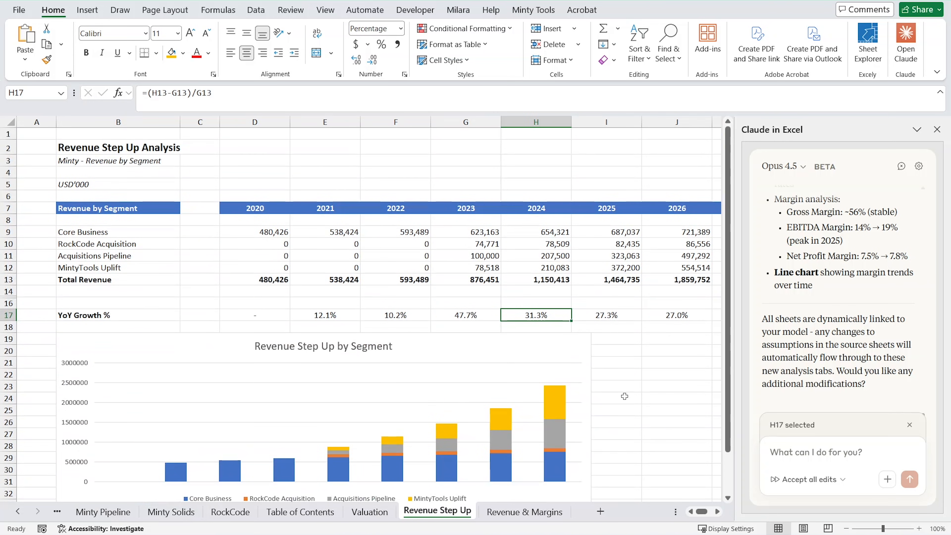
scroll(625, 396, down, 1)
scroll(676, 385, up, 1)
scroll(683, 426, down, 4)
scroll(448, 382, up, 3)
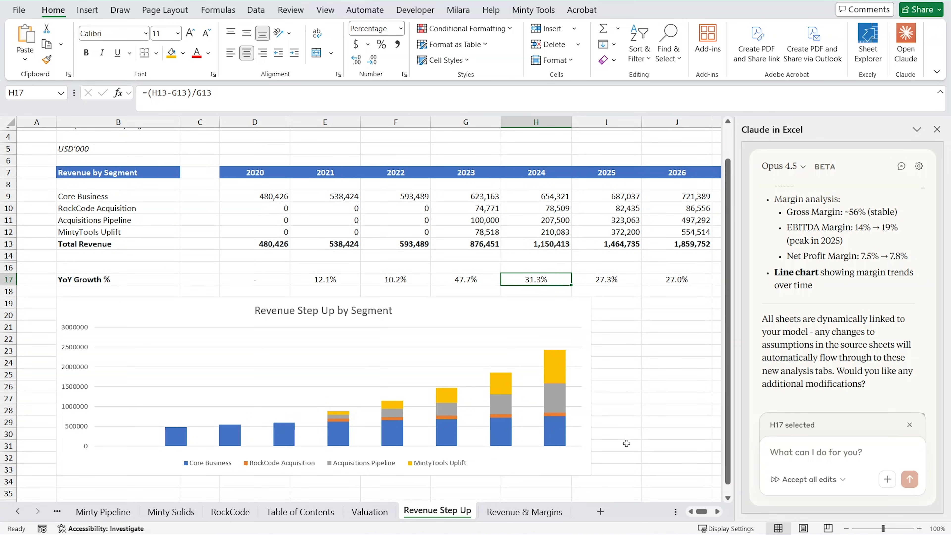
scroll(626, 443, up, 1)
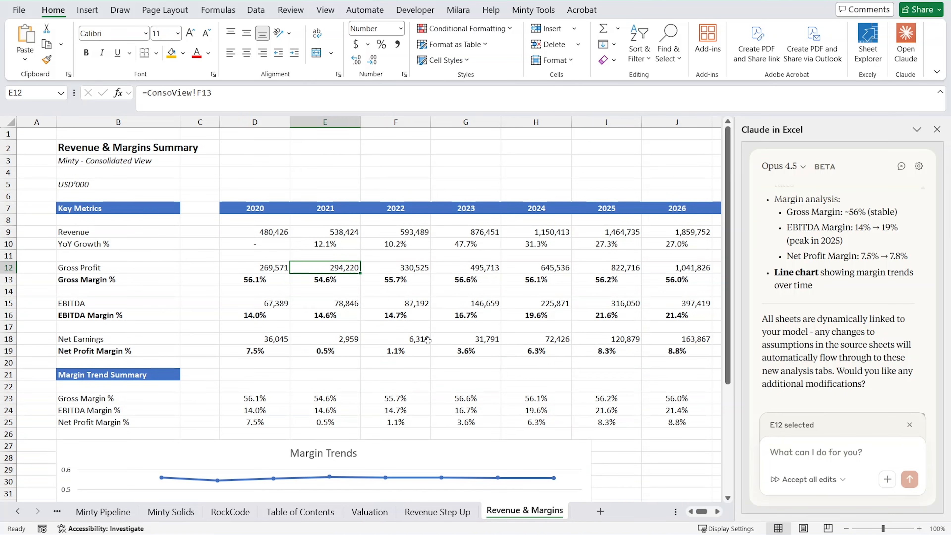
Review the Revenue & Margins sheet's key metrics, margin trend summary and Margin Trends chart.
click(465, 291)
scroll(593, 340, down, 4)
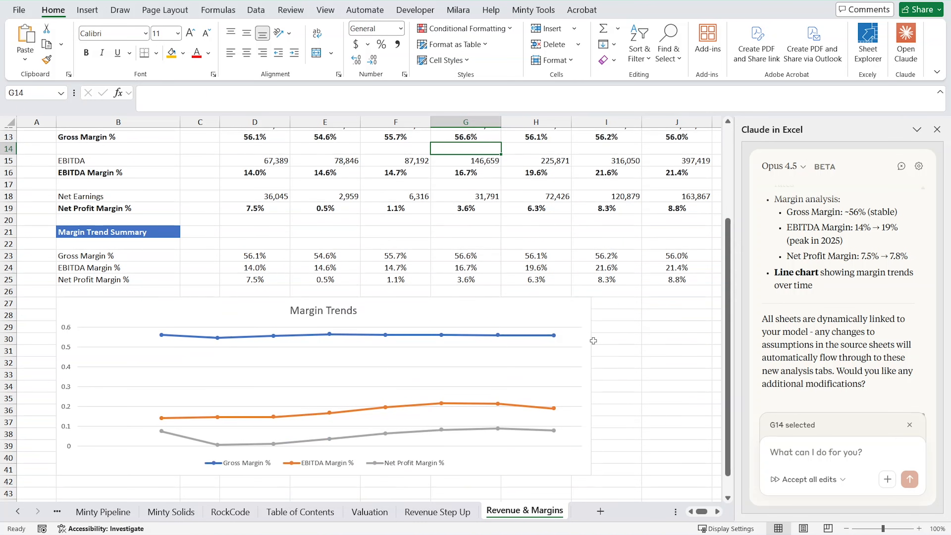
scroll(641, 366, up, 4)
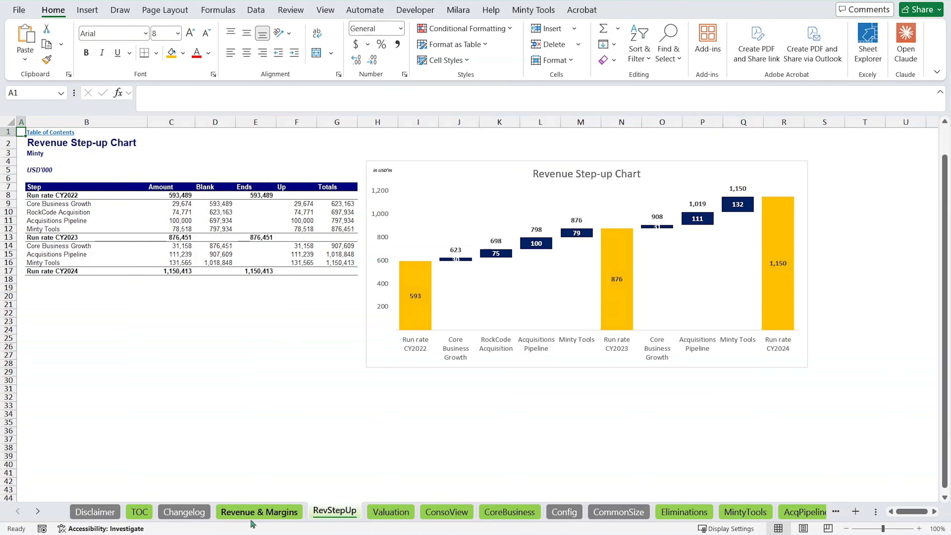
Open the original model's Revenue & Margins sheet and compare it with the Claude-built sheet's tables and Margin Trends chart.
click(255, 514)
drag(97, 213, 93, 262)
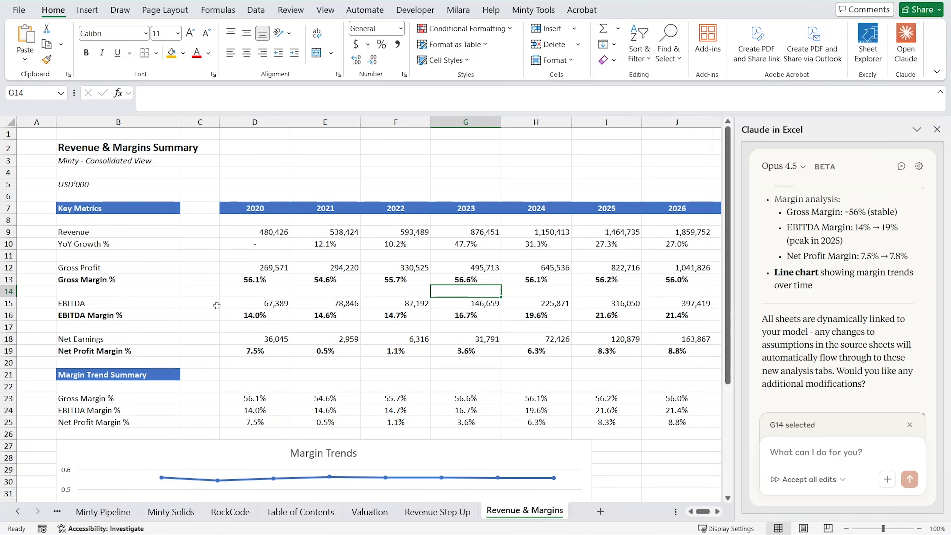
scroll(329, 339, down, 4)
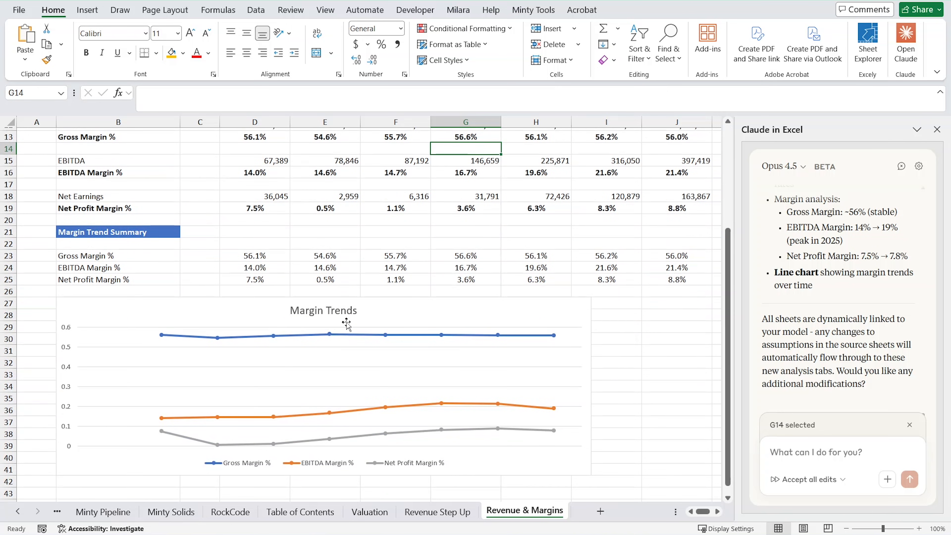
scroll(351, 318, down, 6)
scroll(353, 312, up, 10)
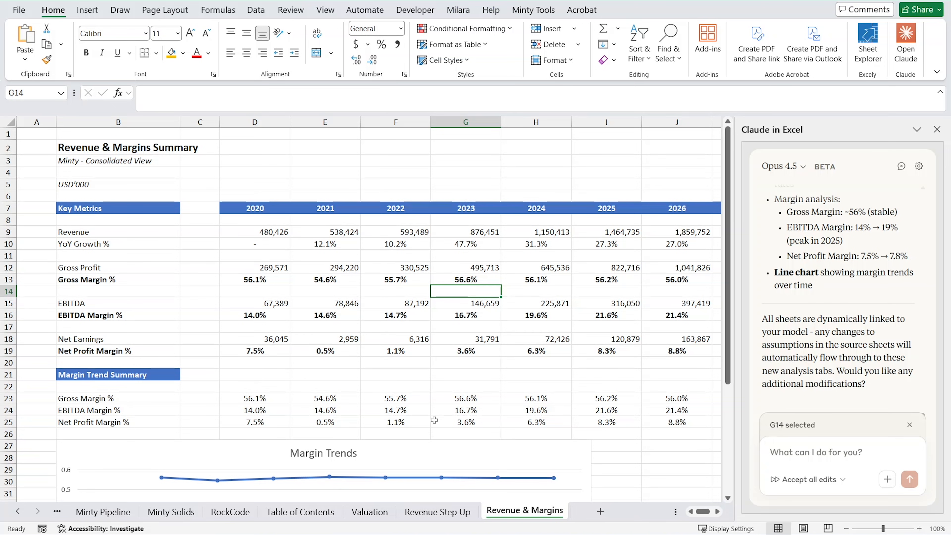
mouse_move(782, 268)
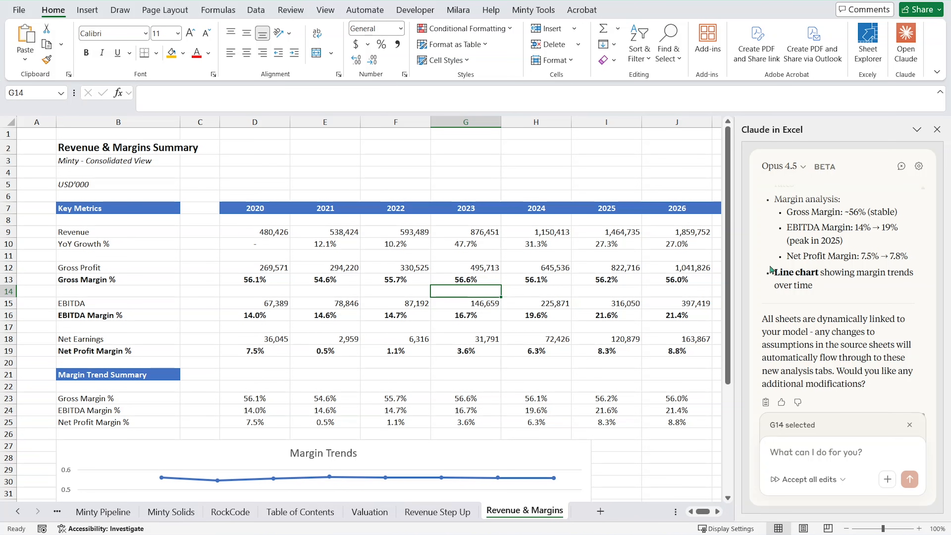